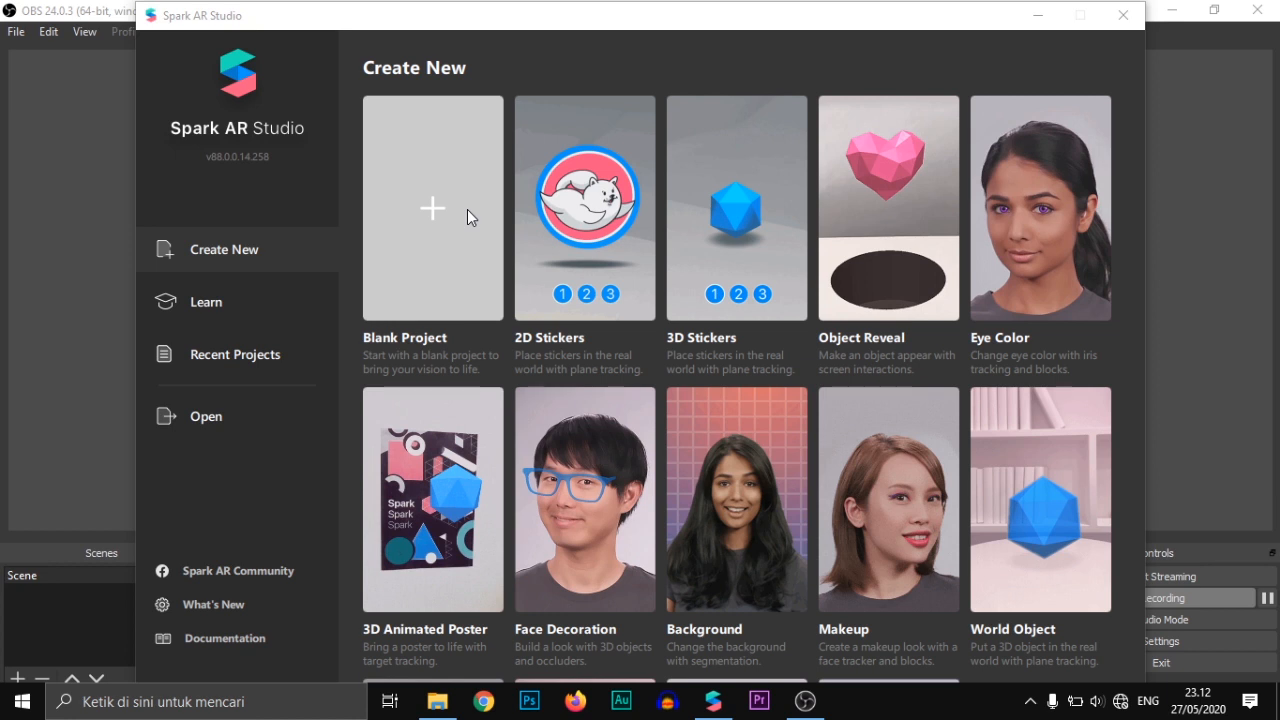
- Create a blank project and add a rectangle to the scene
left_click(457, 257)
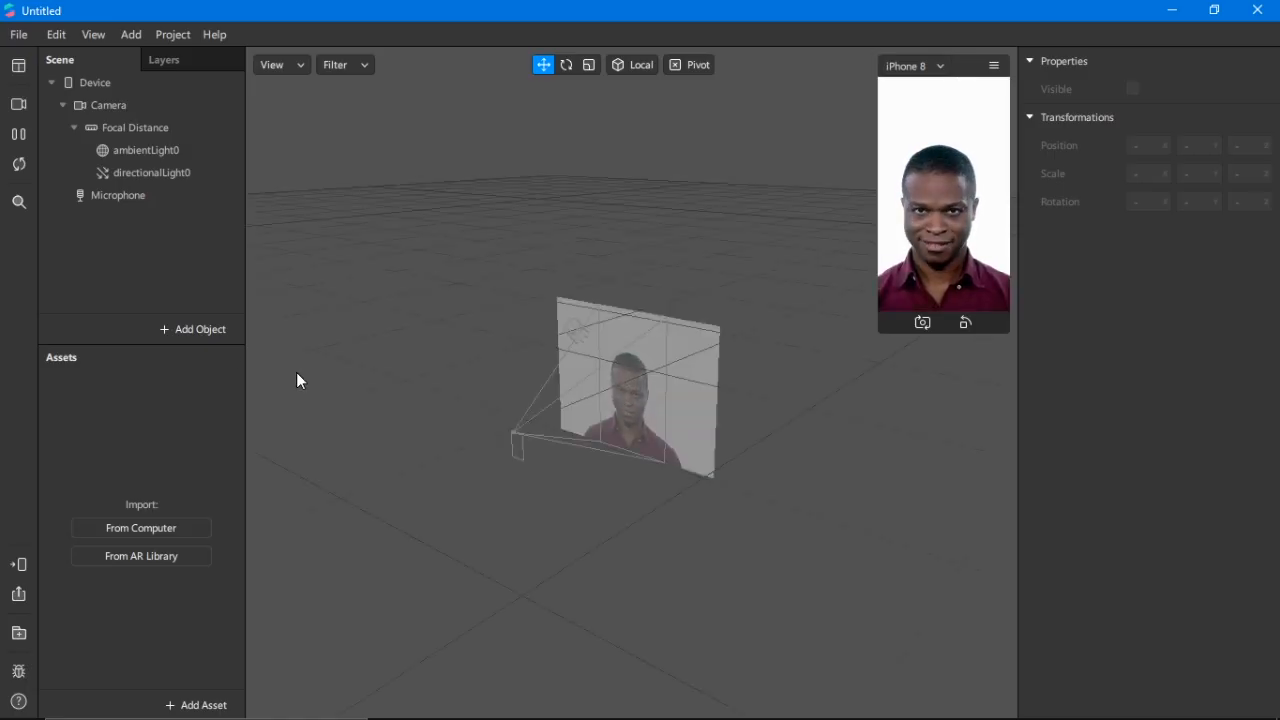
left_click(191, 331)
scroll(88, 470, "down", 8)
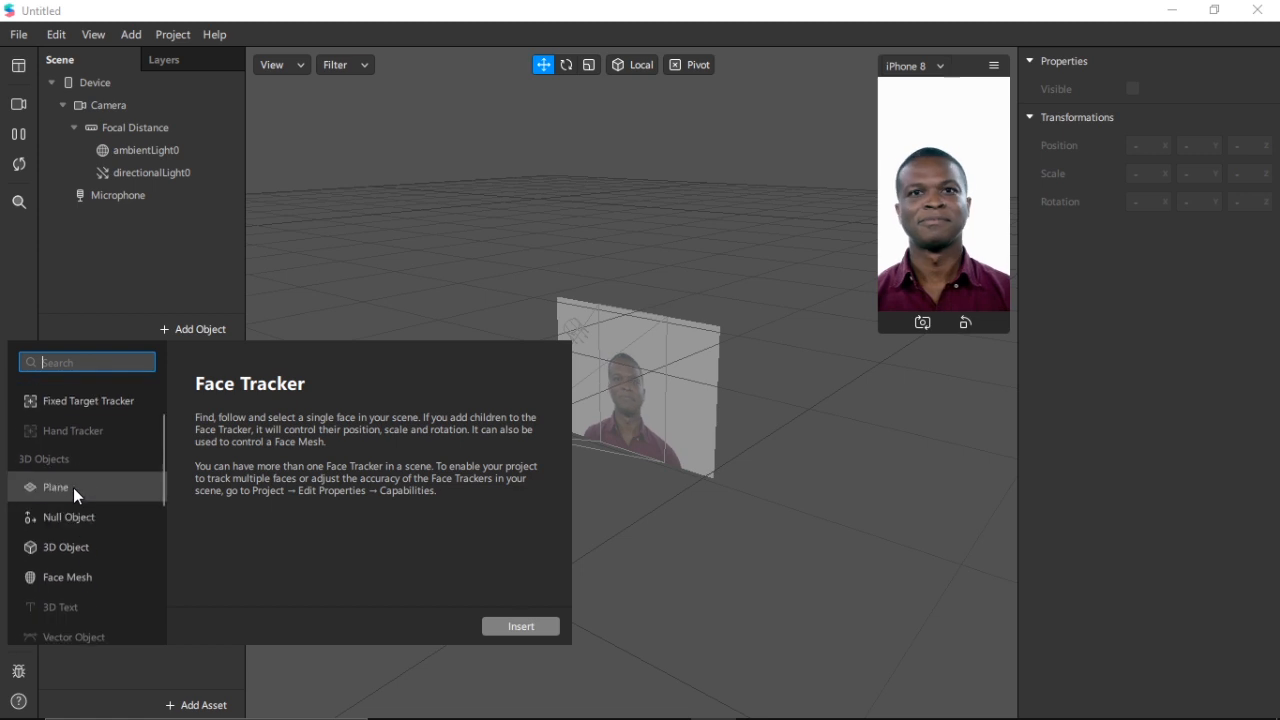
double_click(54, 456)
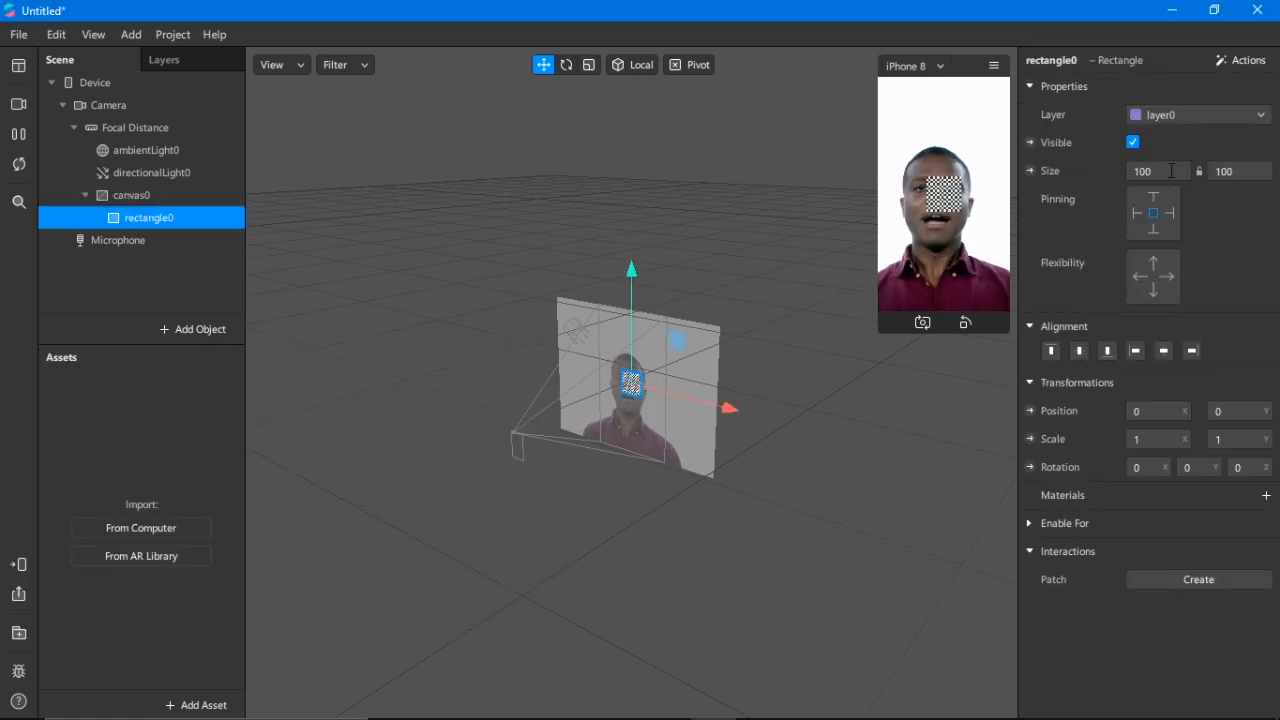
- Size the rectangle to fill both the width and the height of its canvas
left_click(1160, 174)
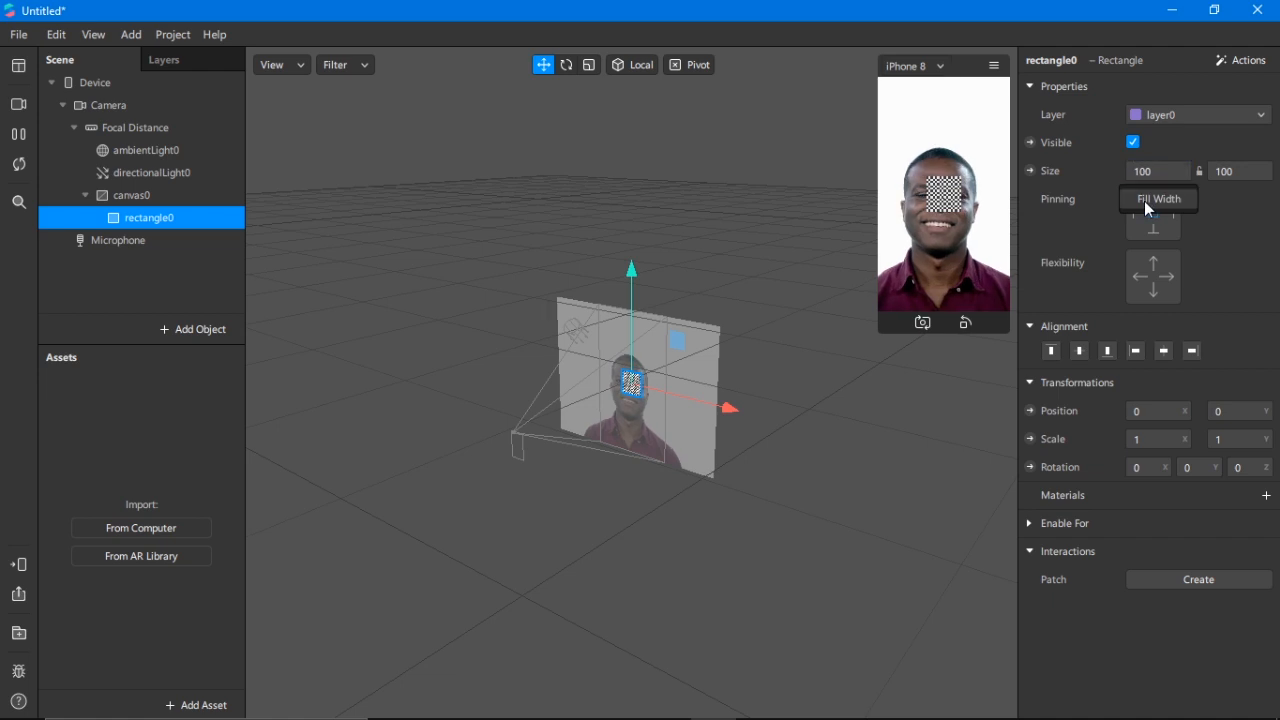
left_click(1145, 201)
left_click(1152, 176)
left_click(1160, 203)
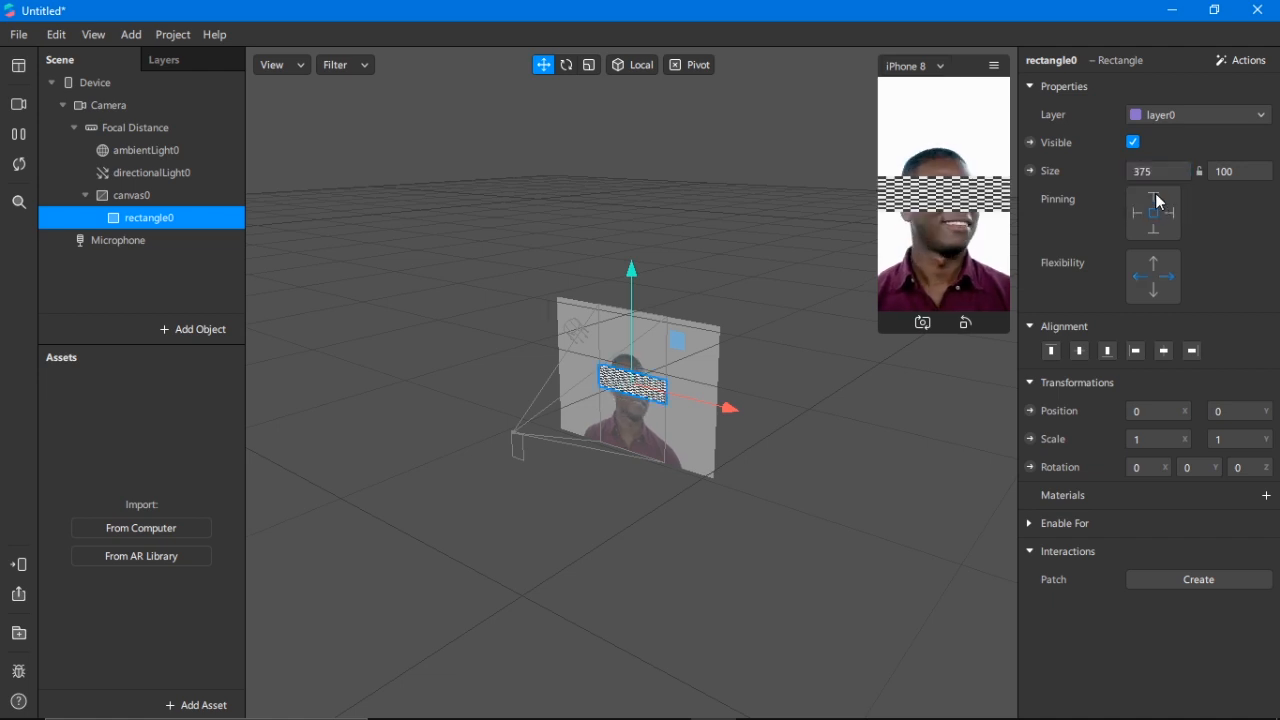
left_click(1224, 171)
left_click(1237, 199)
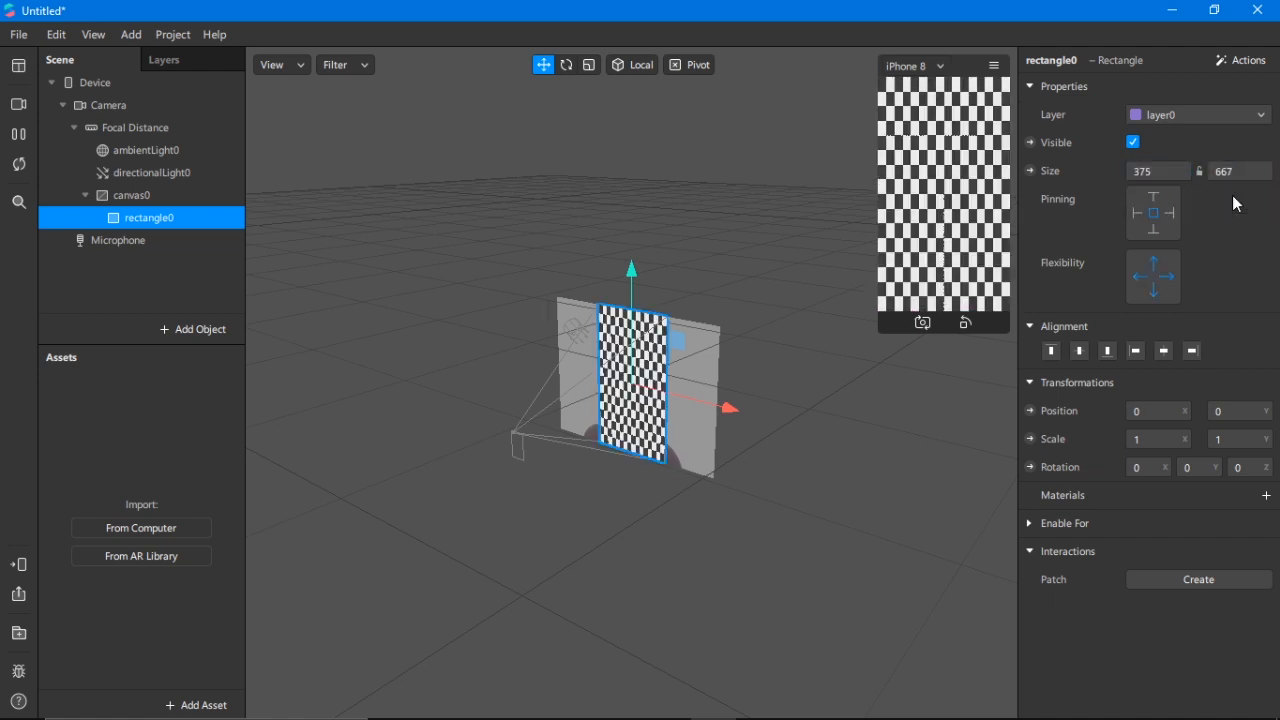
- Give the rectangle a new material with the Flat shader type and the Multiply blend mode
left_click(1266, 495)
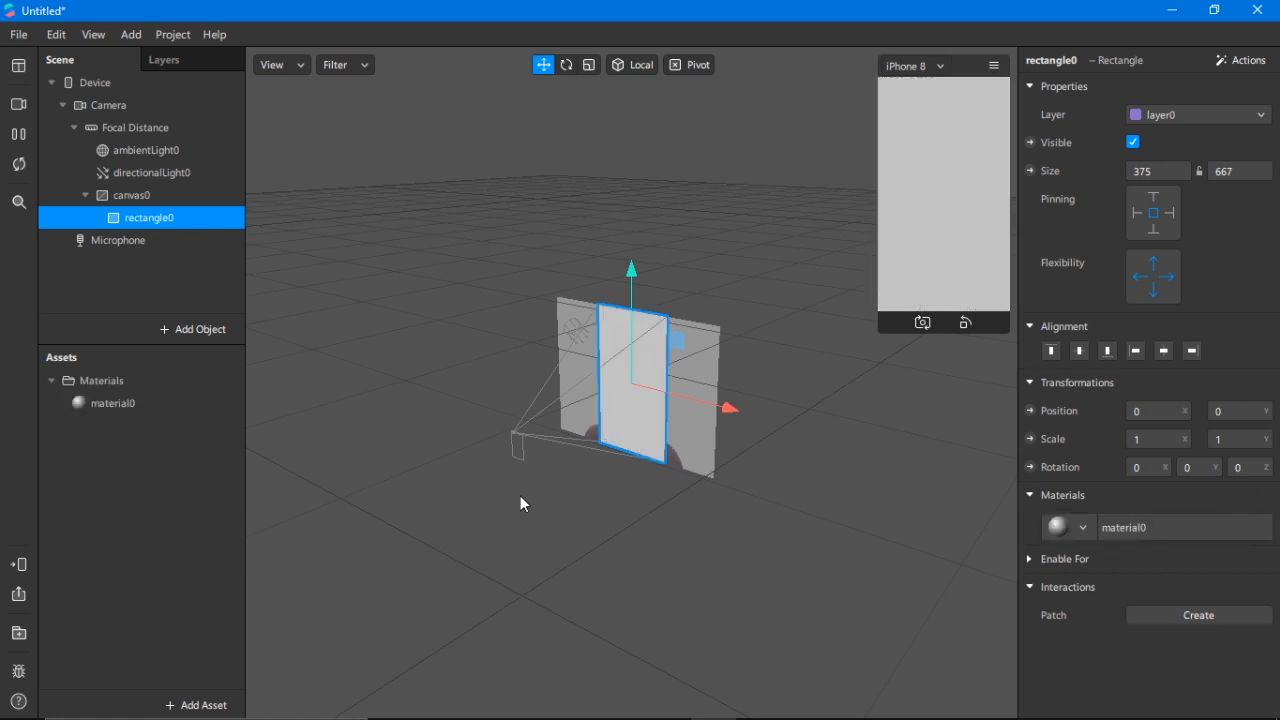
left_click(143, 401)
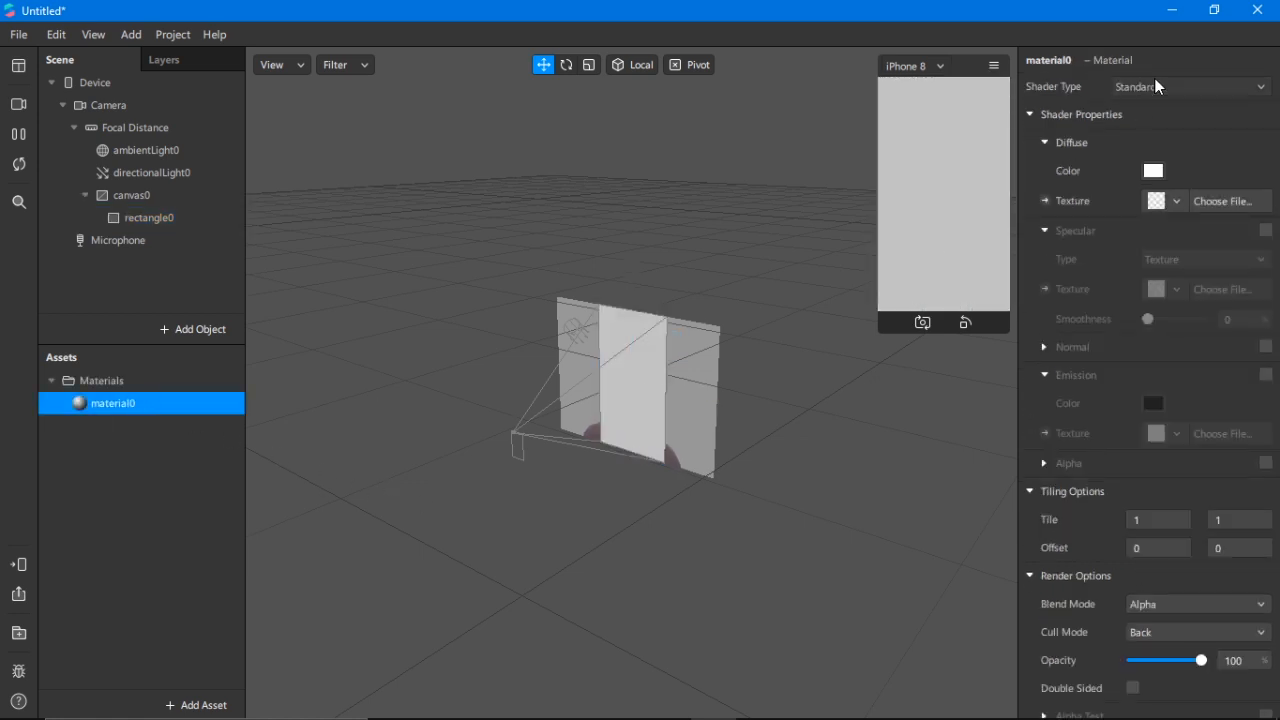
left_click(1156, 90)
left_click(1156, 91)
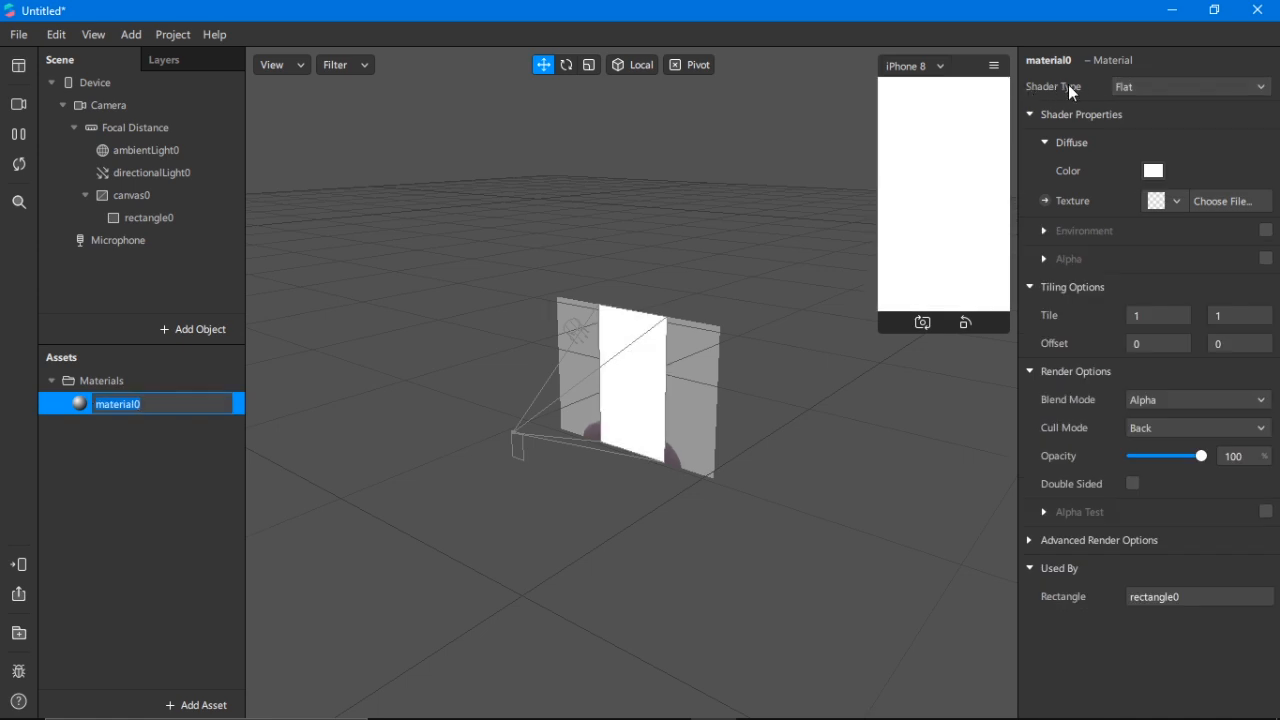
left_click(1139, 399)
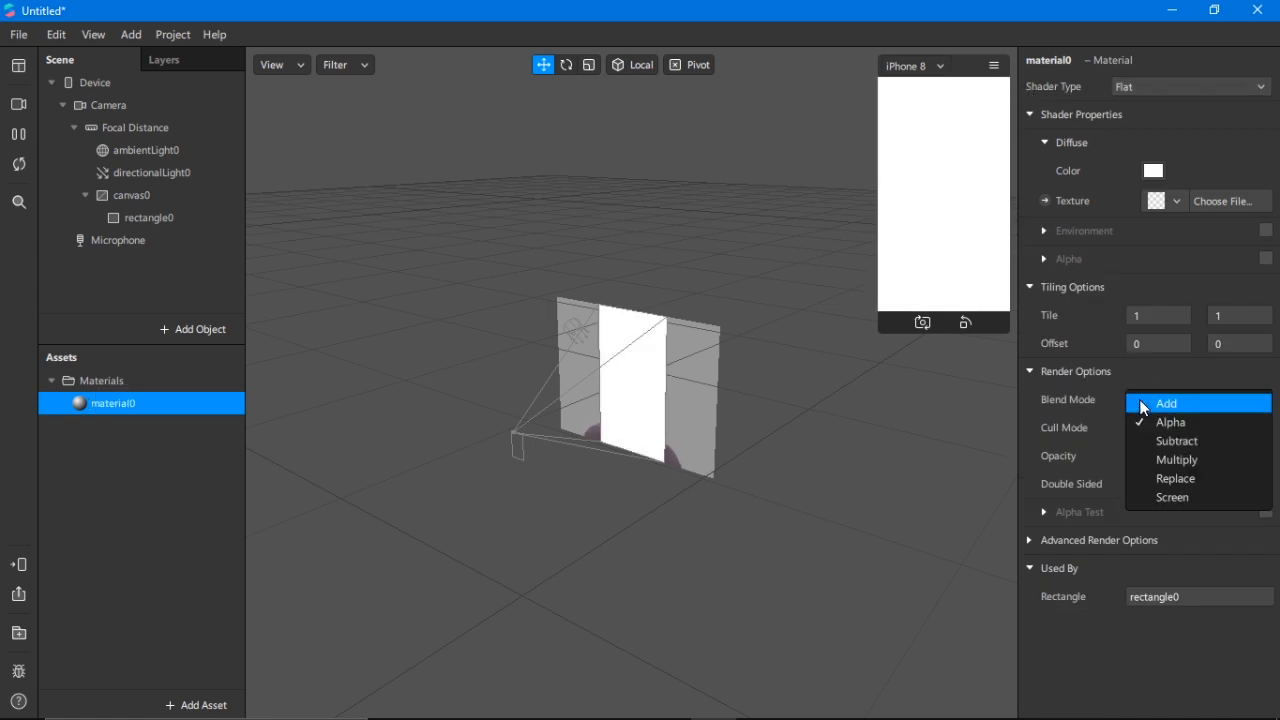
left_click(1171, 462)
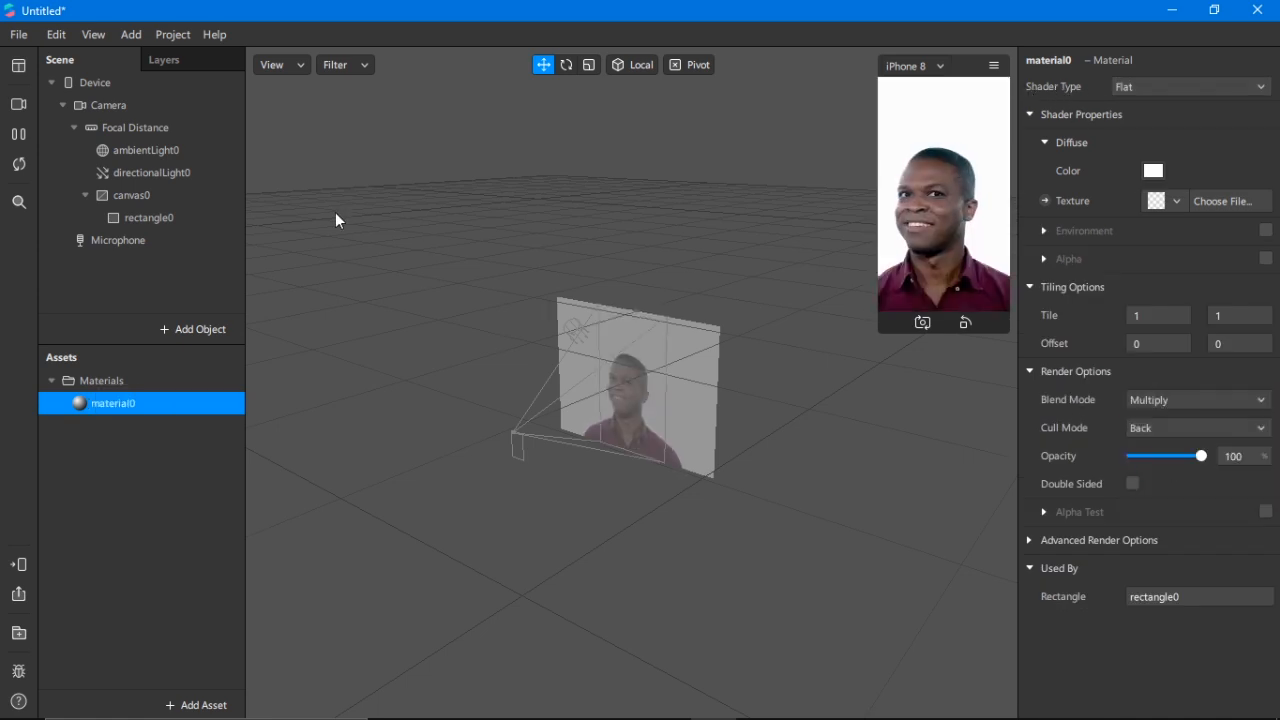
- Show the Patch Editor and add a Loop Animation patch with a duration of 0,05
left_click(95, 37)
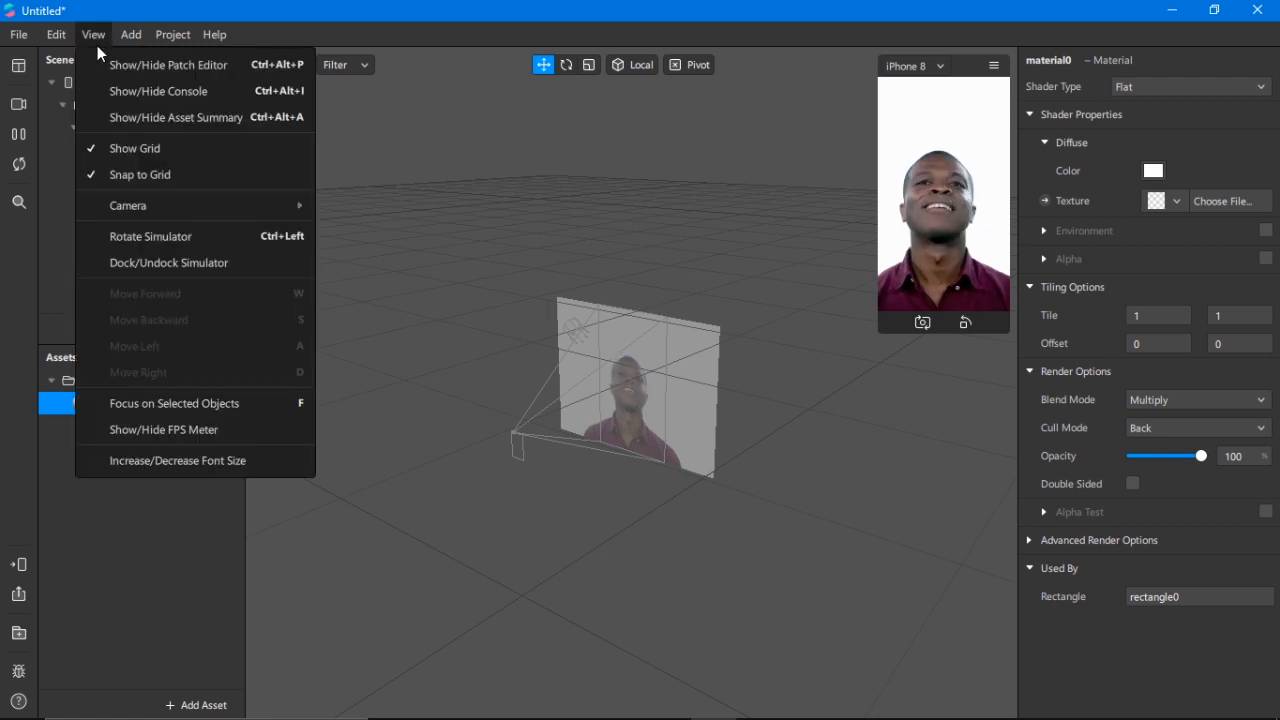
left_click(145, 66)
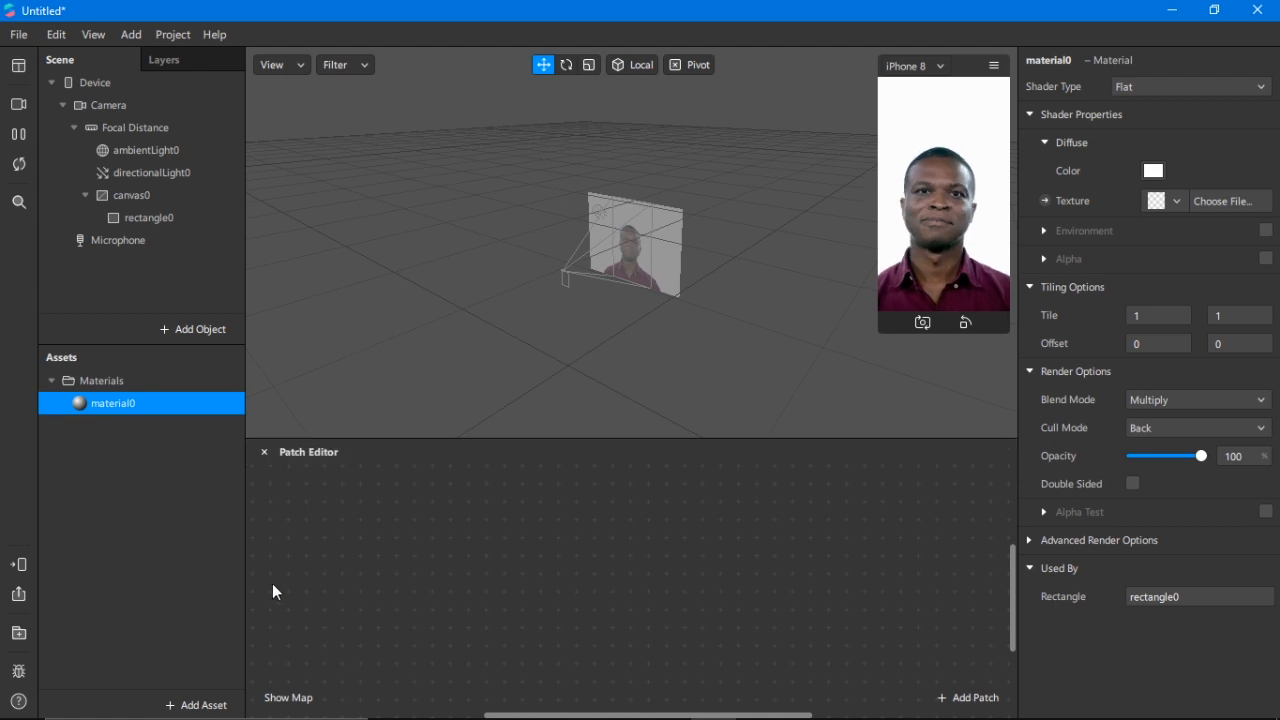
right_click(300, 569)
type("loo")
double_click(53, 254)
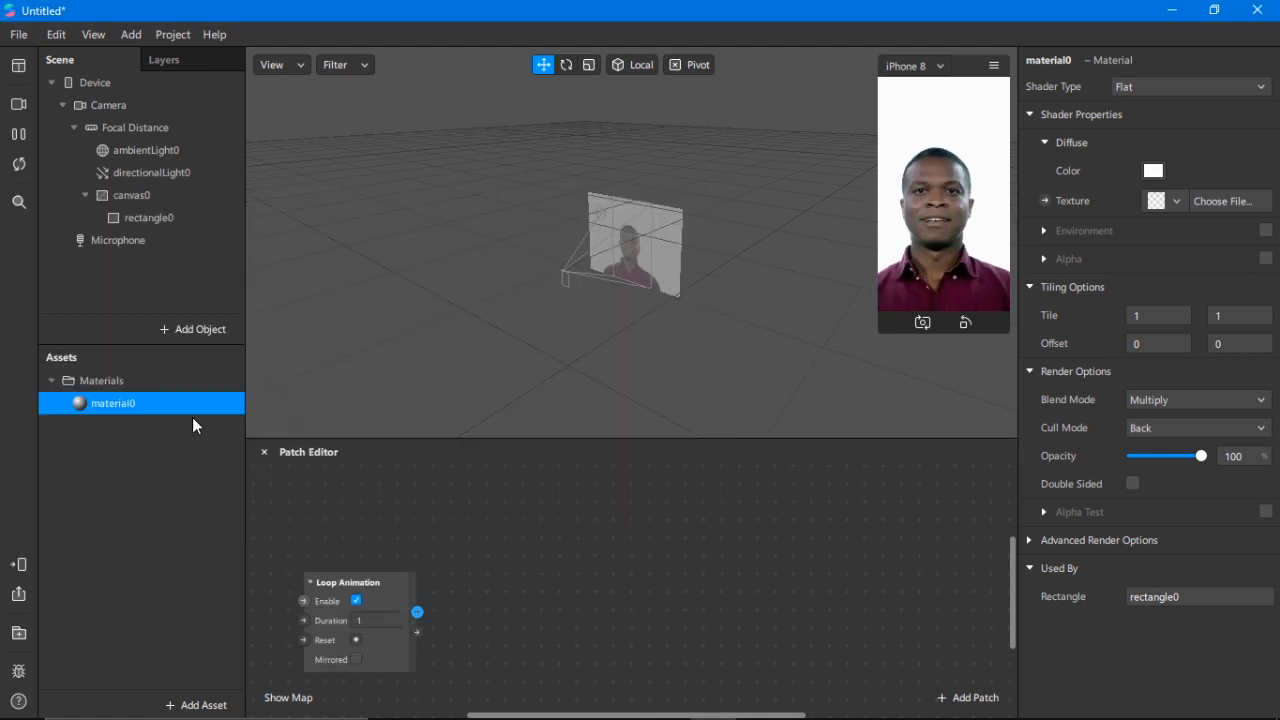
left_click(372, 621)
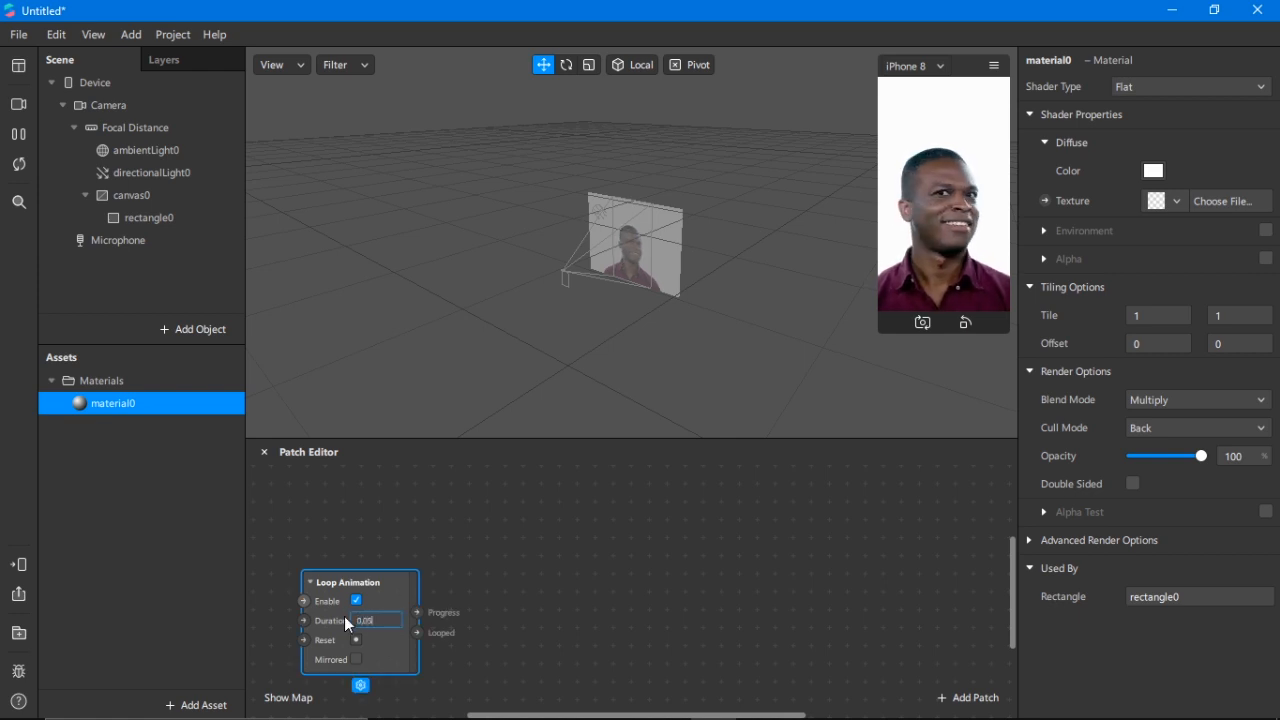
left_click(487, 623)
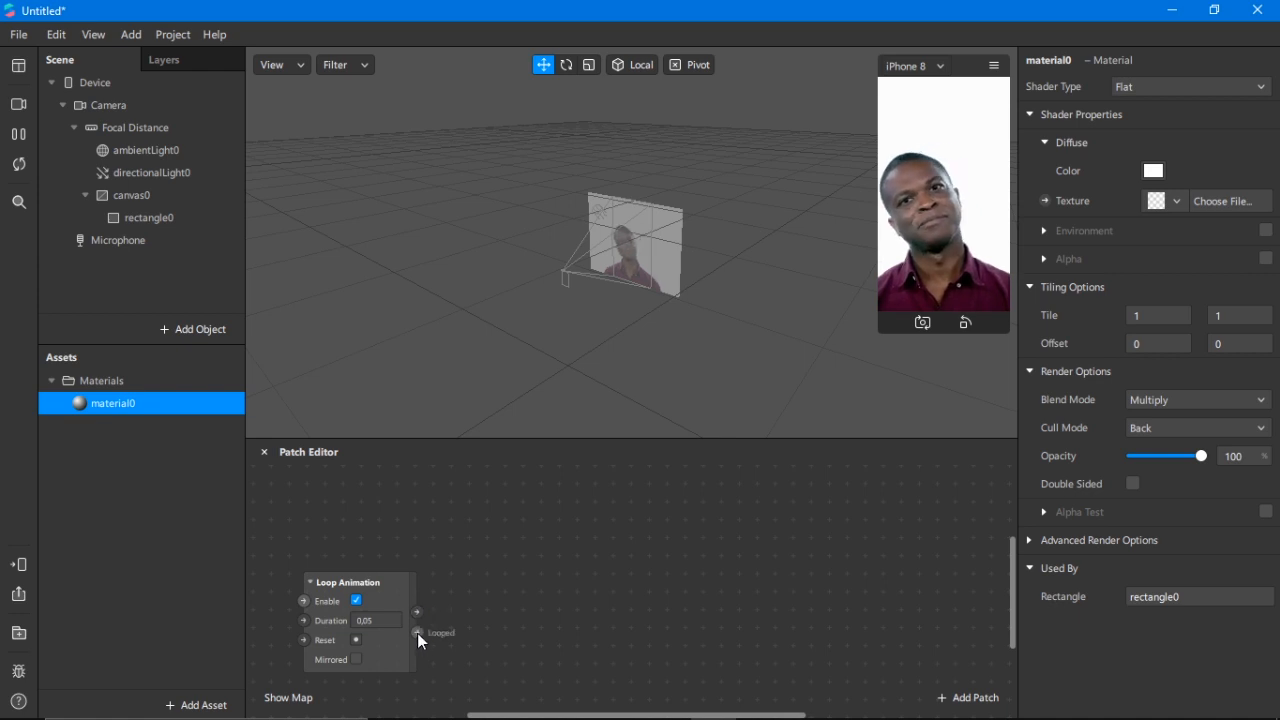
- Add a Counter patch whose Increase input is fed by the Loop Animation's Looped output, and reposition both patches
left_click_drag(462, 585, 462, 585)
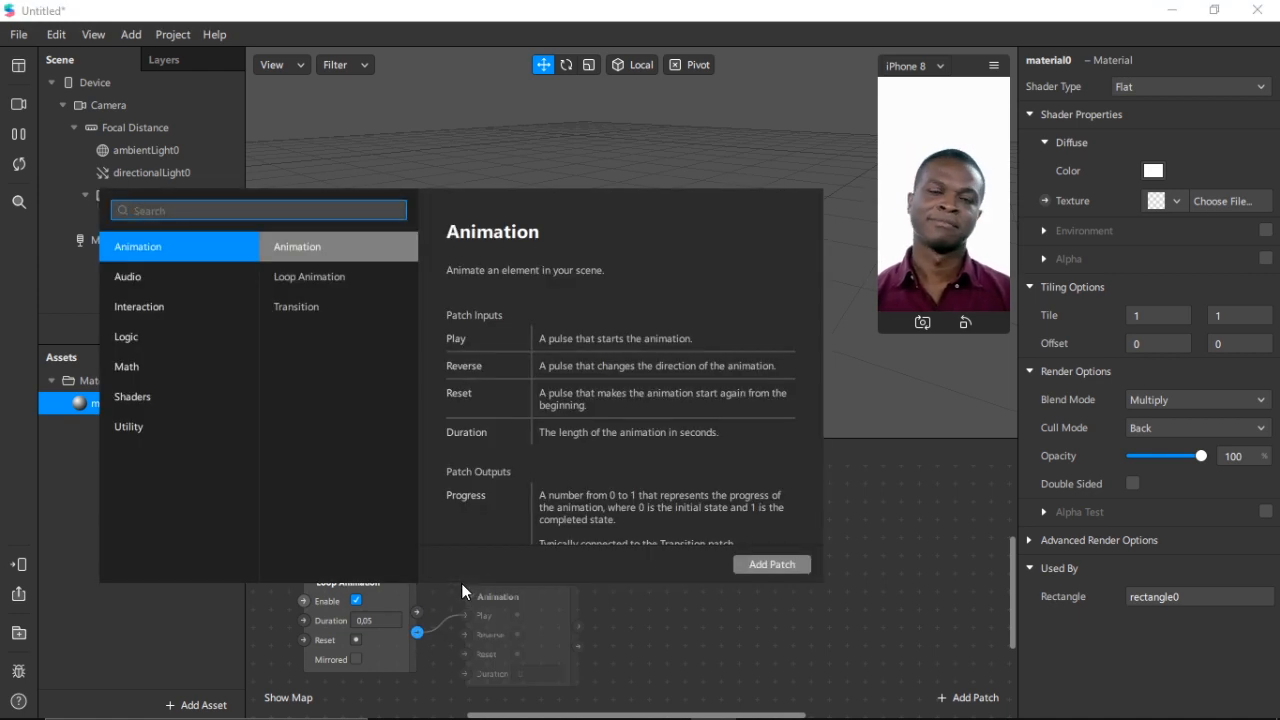
type("co")
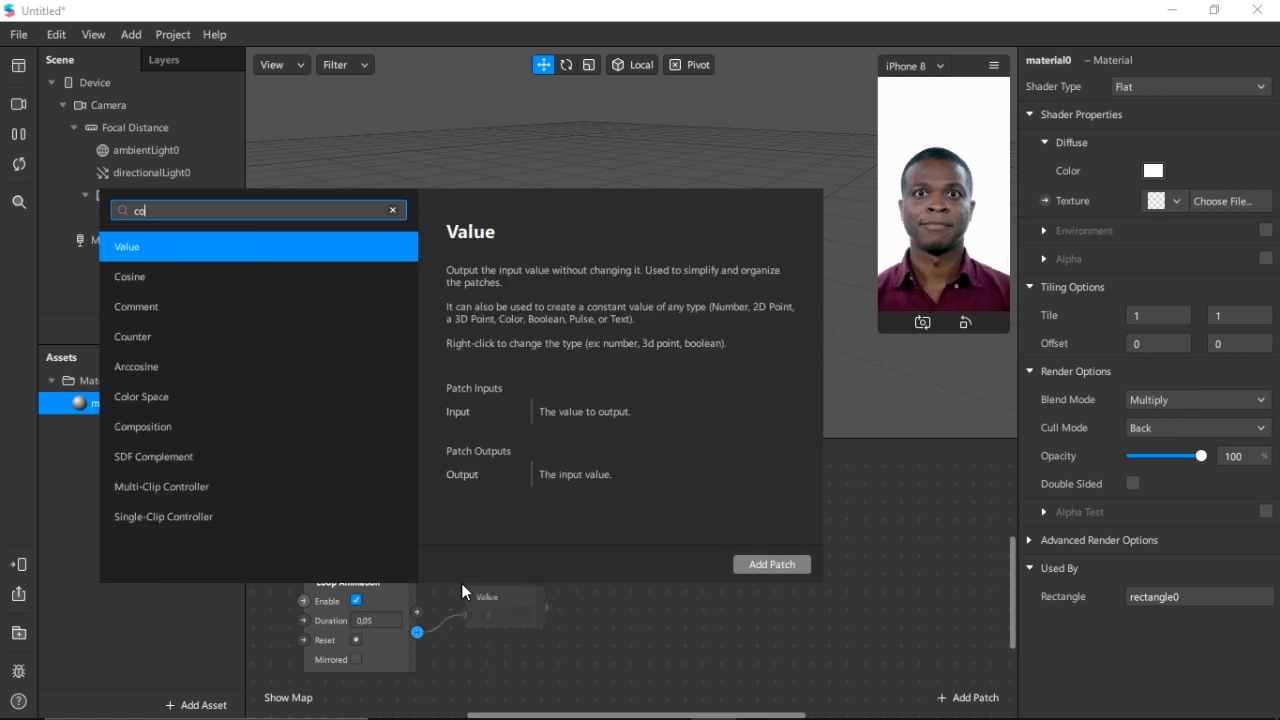
type("ute")
key("BackSpace")
key("BackSpace")
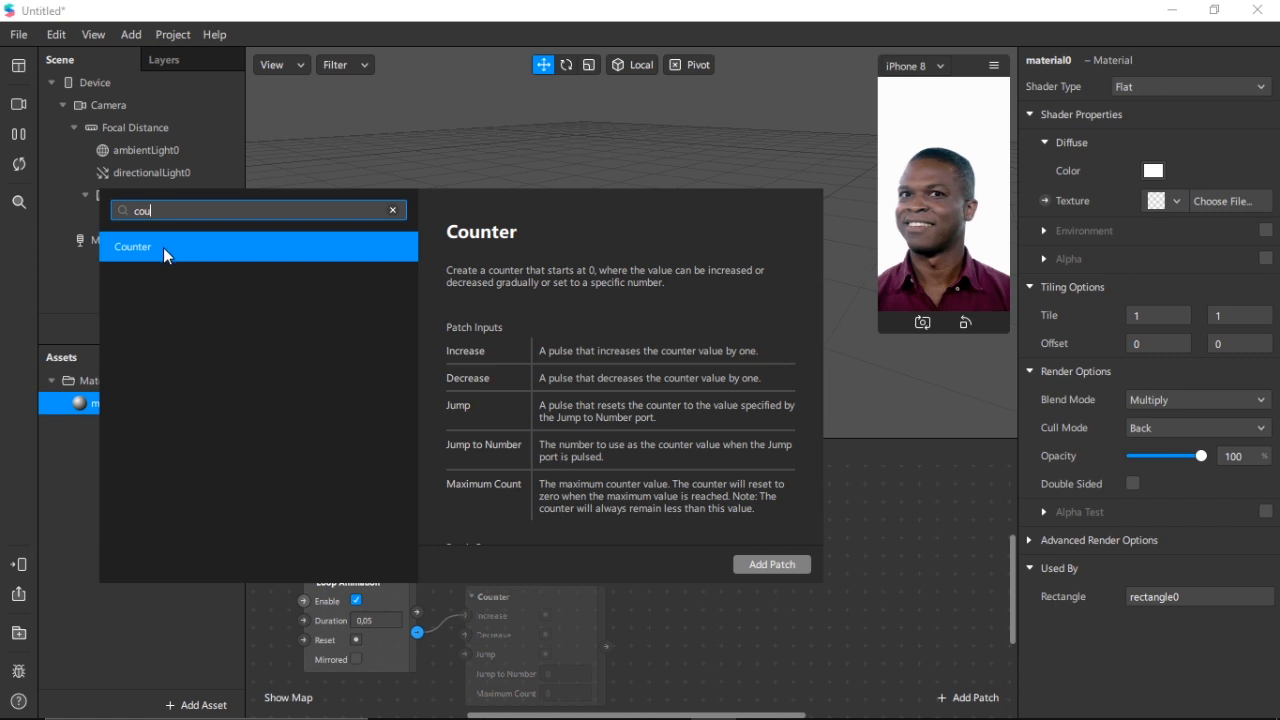
double_click(163, 247)
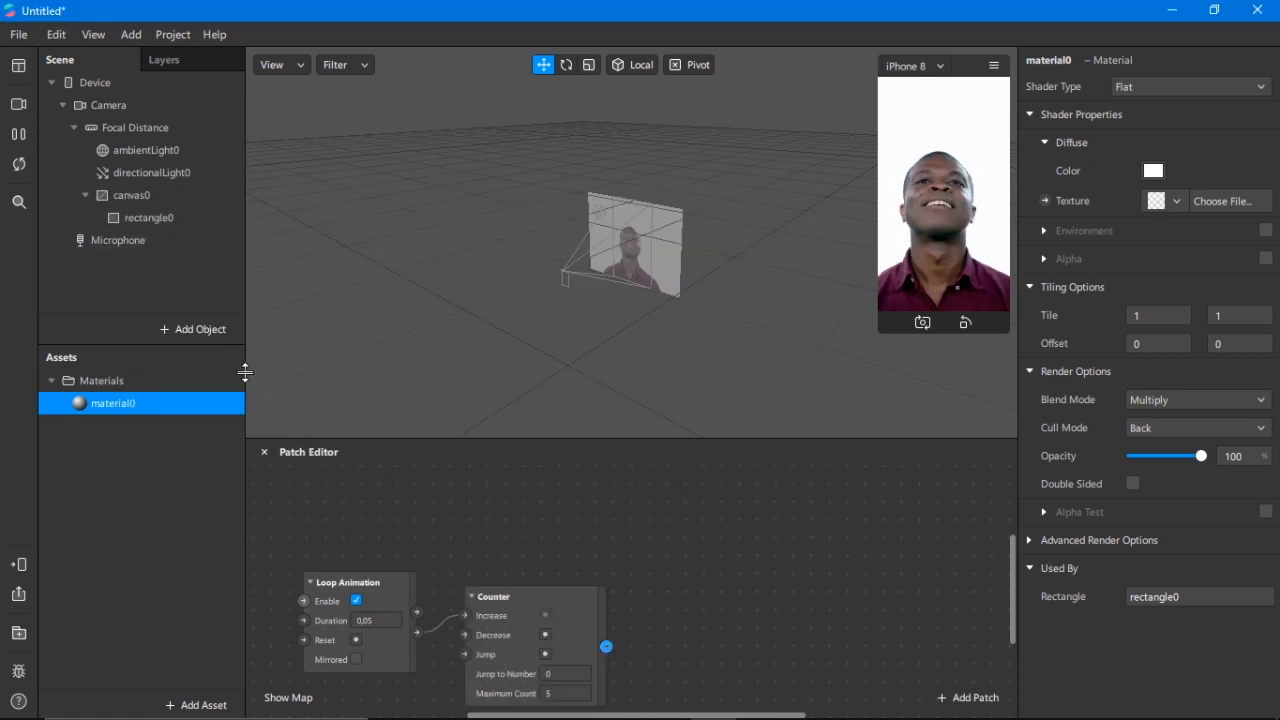
left_click_drag(502, 599, 490, 533)
left_click_drag(340, 582, 324, 528)
- Add an Option Picker patch connected to the Counter's output and set its value type to Color
left_click_drag(593, 579, 628, 533)
type("op")
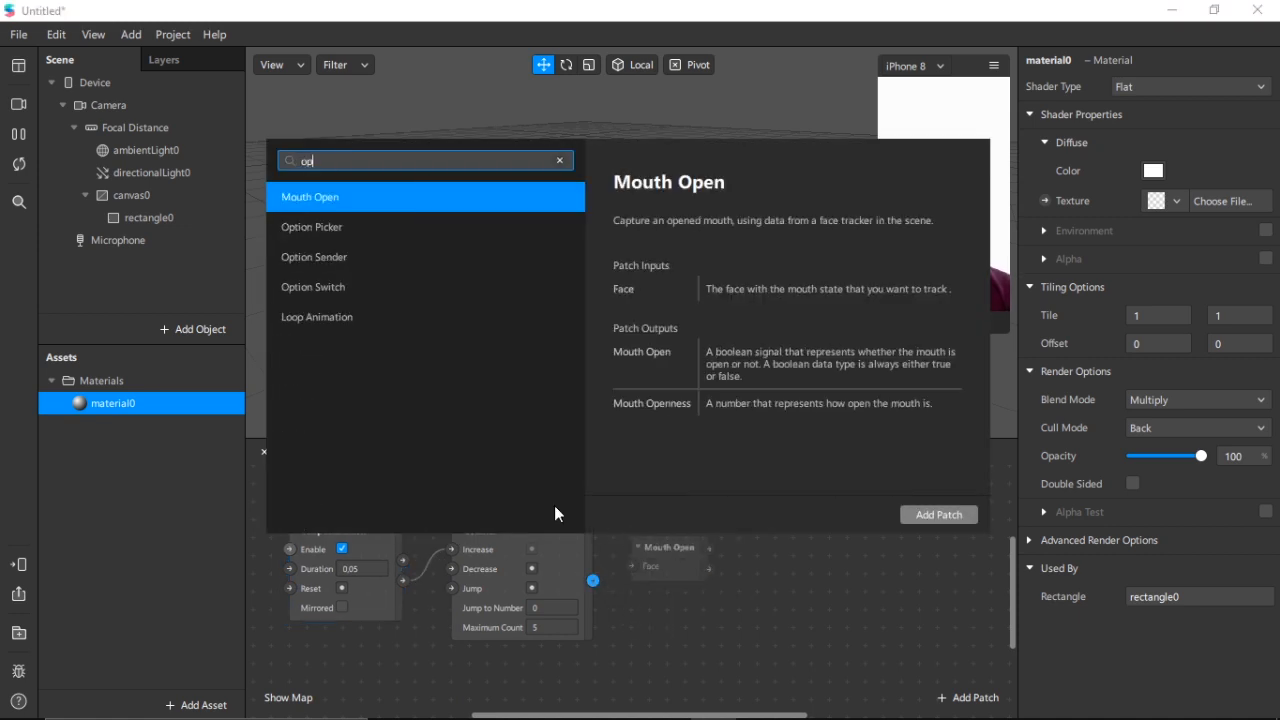
double_click(329, 224)
left_click_drag(698, 543, 698, 527)
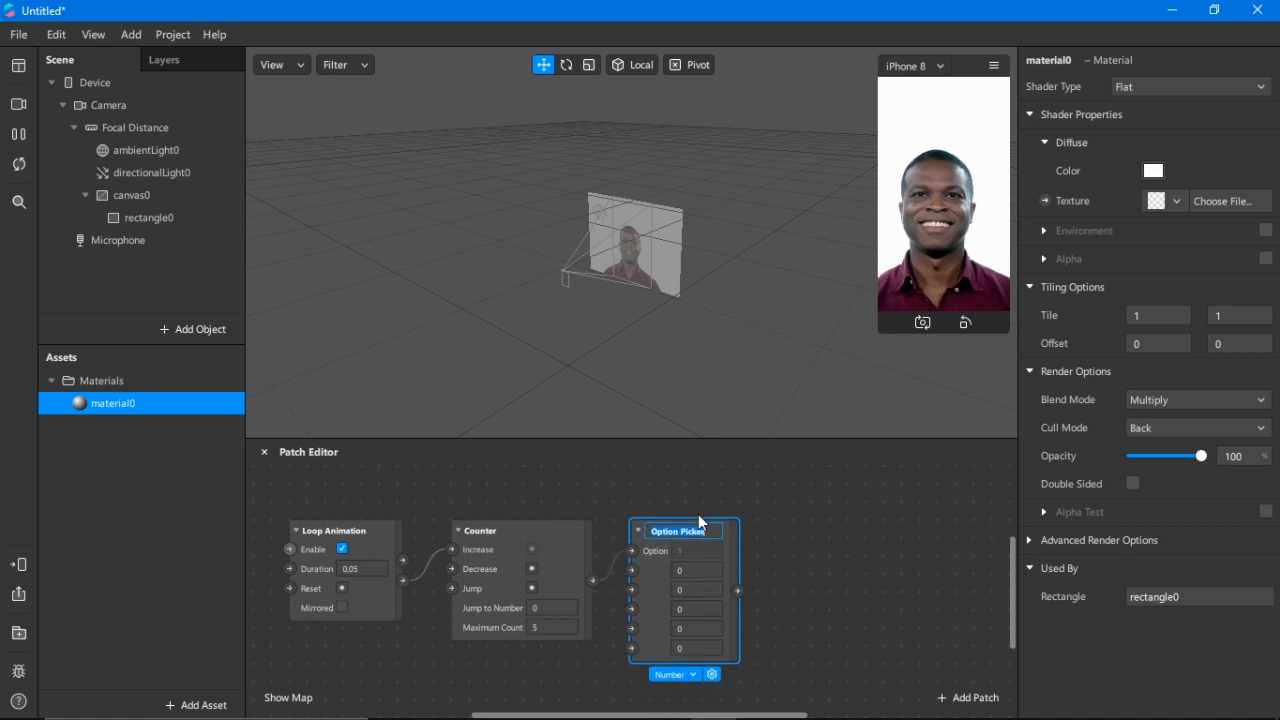
left_click(696, 677)
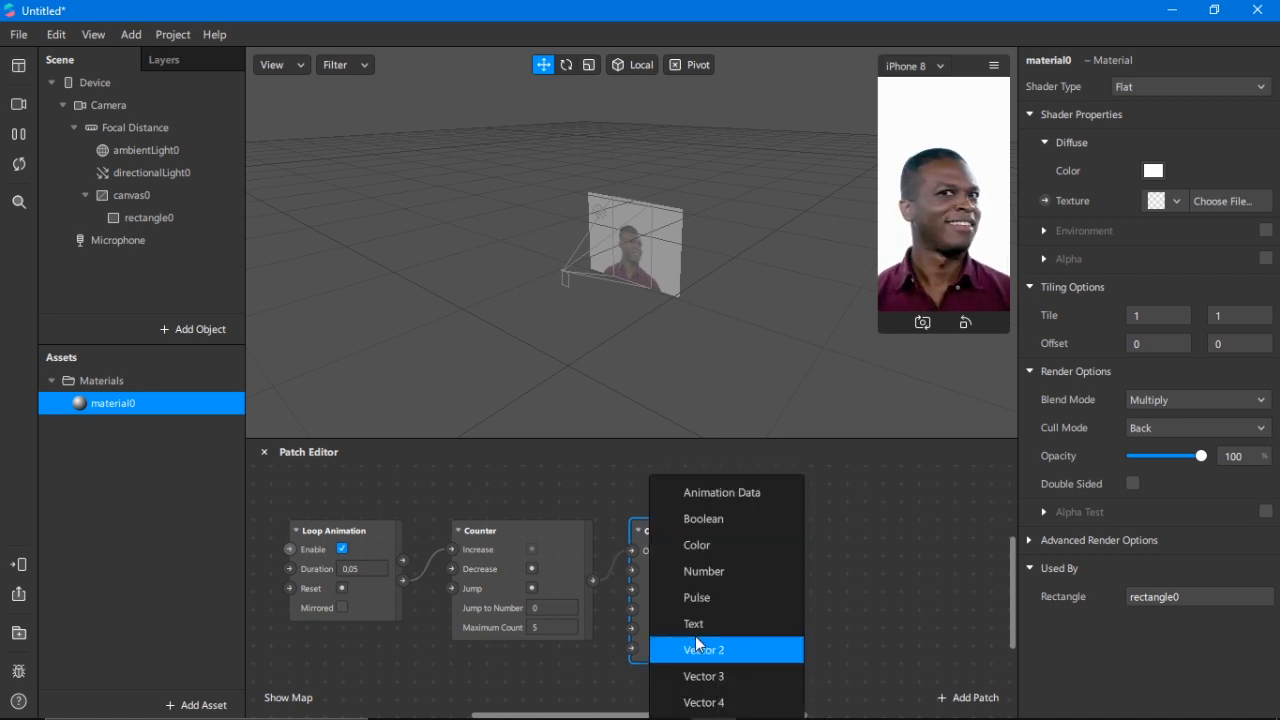
left_click(697, 546)
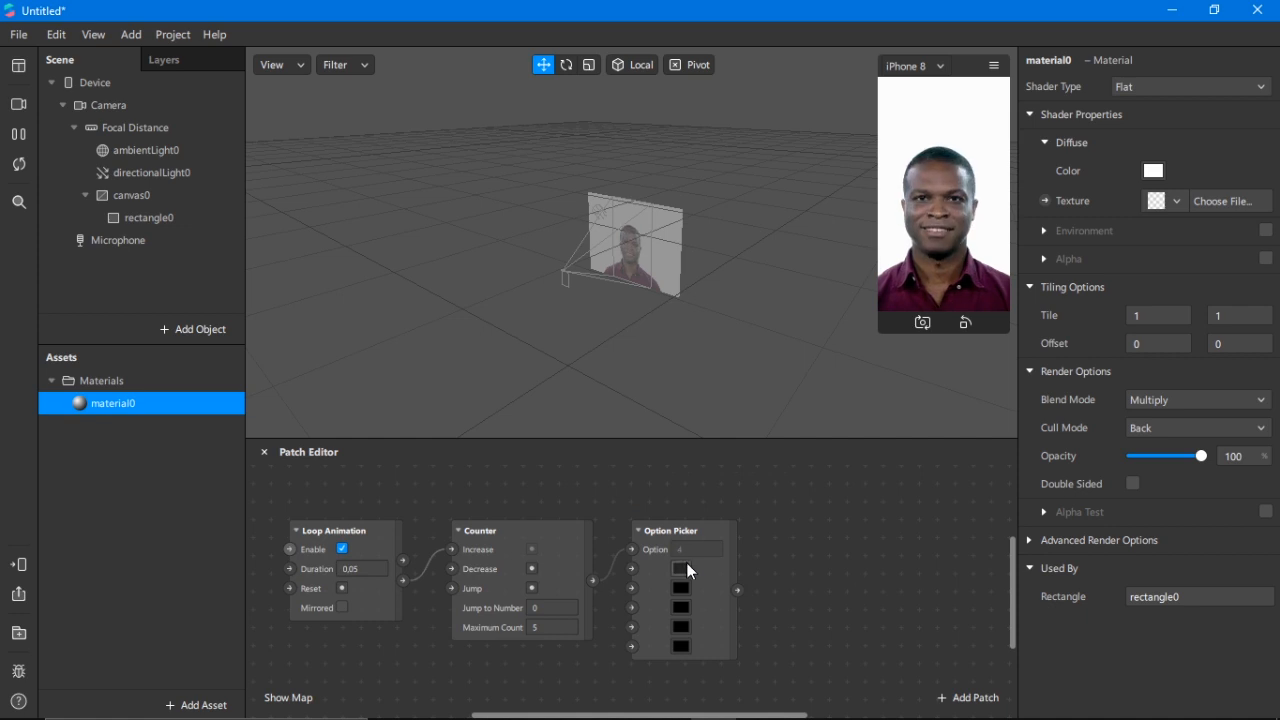
- Set the Option Picker's first colour to yellow and its second to salmon pink
left_click(684, 564)
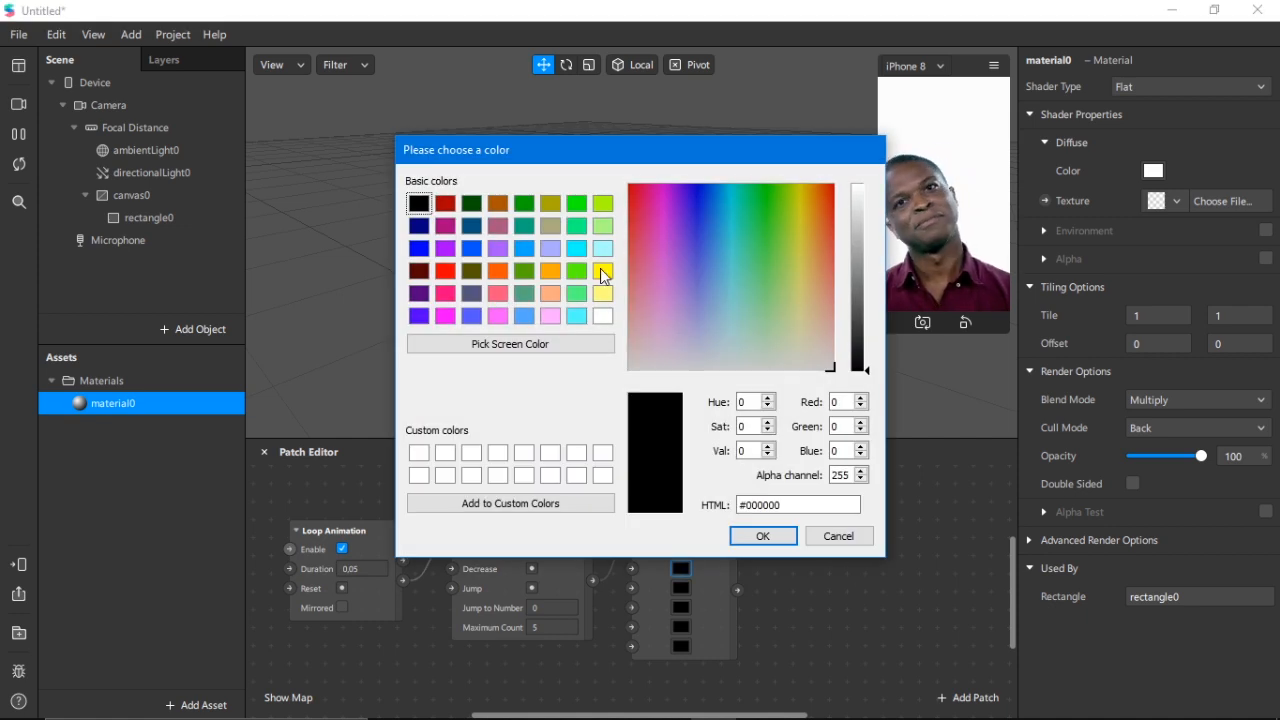
left_click(602, 271)
left_click(766, 537)
left_click(681, 588)
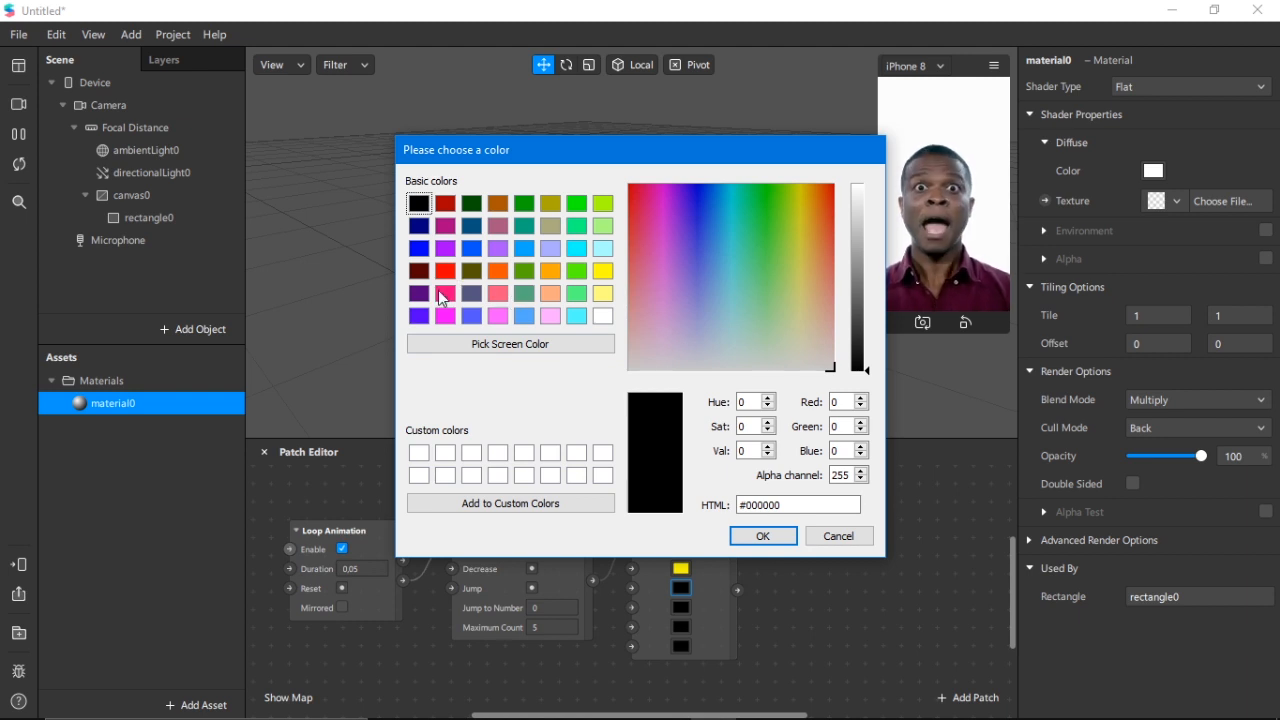
left_click(498, 293)
left_click(763, 536)
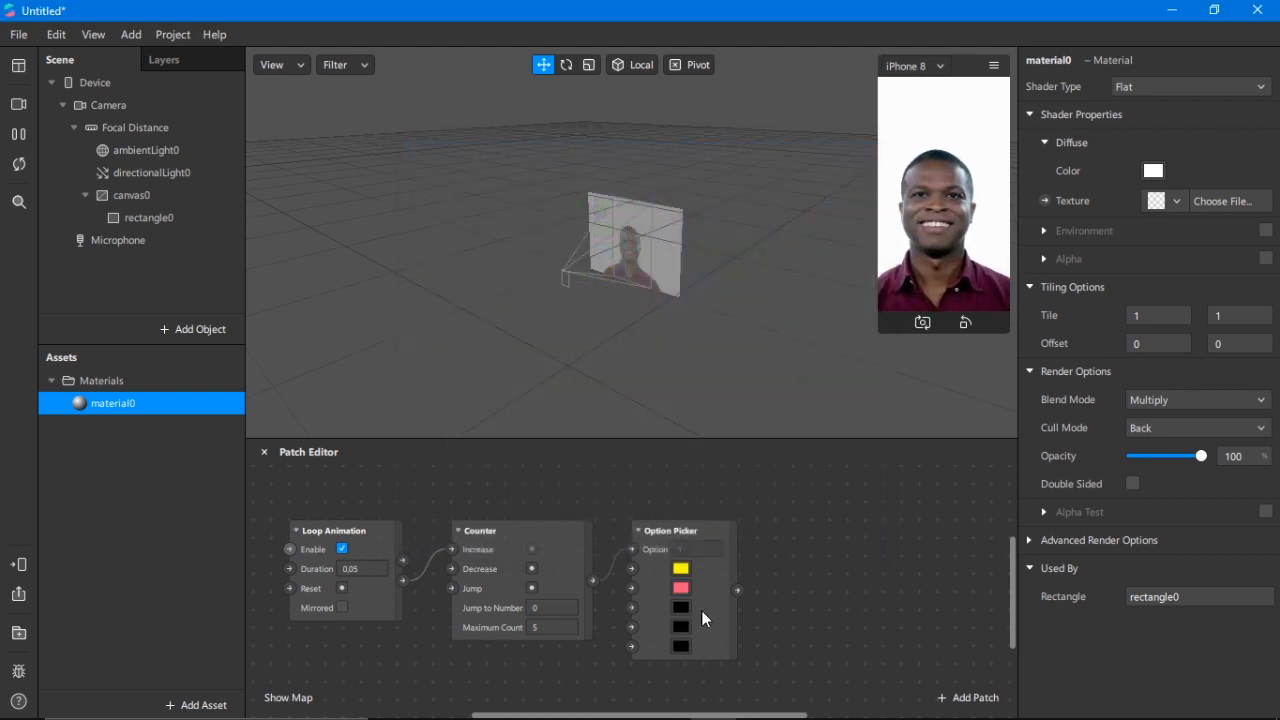
- Set the Option Picker's third colour to cyan (#00ffff), the fourth to green and the fifth to red (#ff0000)
left_click(681, 607)
left_click(576, 248)
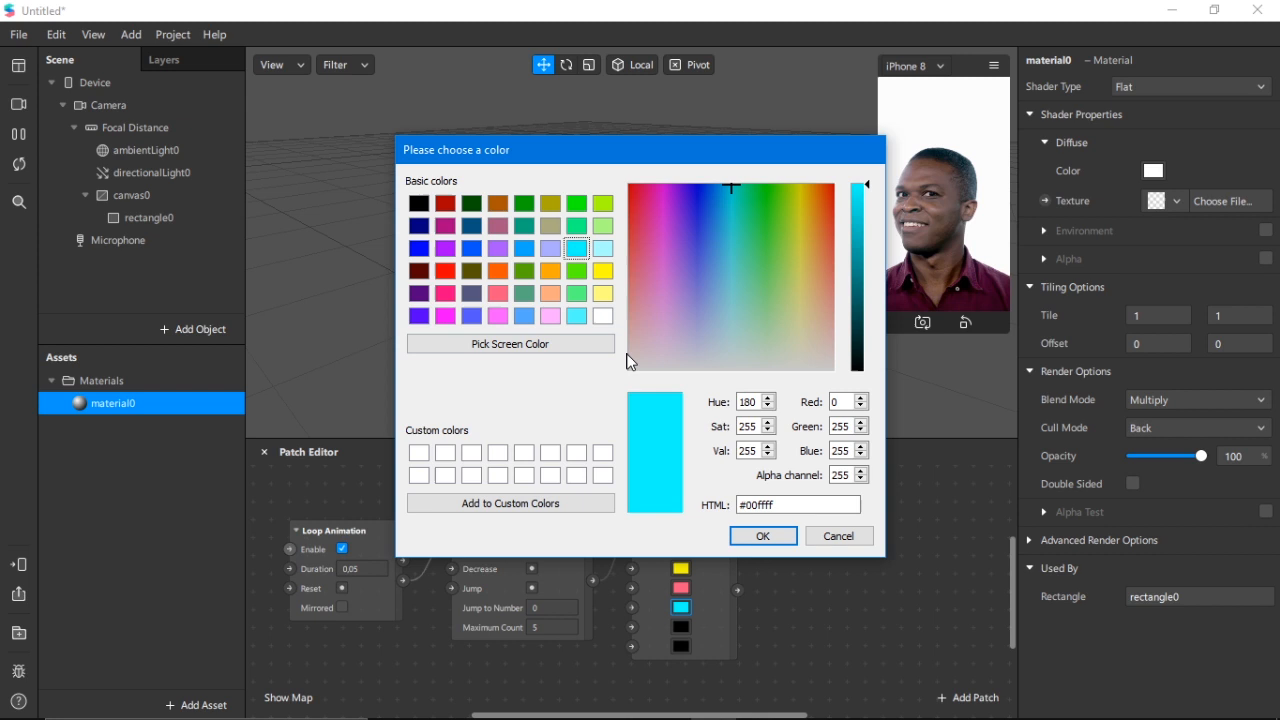
left_click(757, 538)
left_click(681, 627)
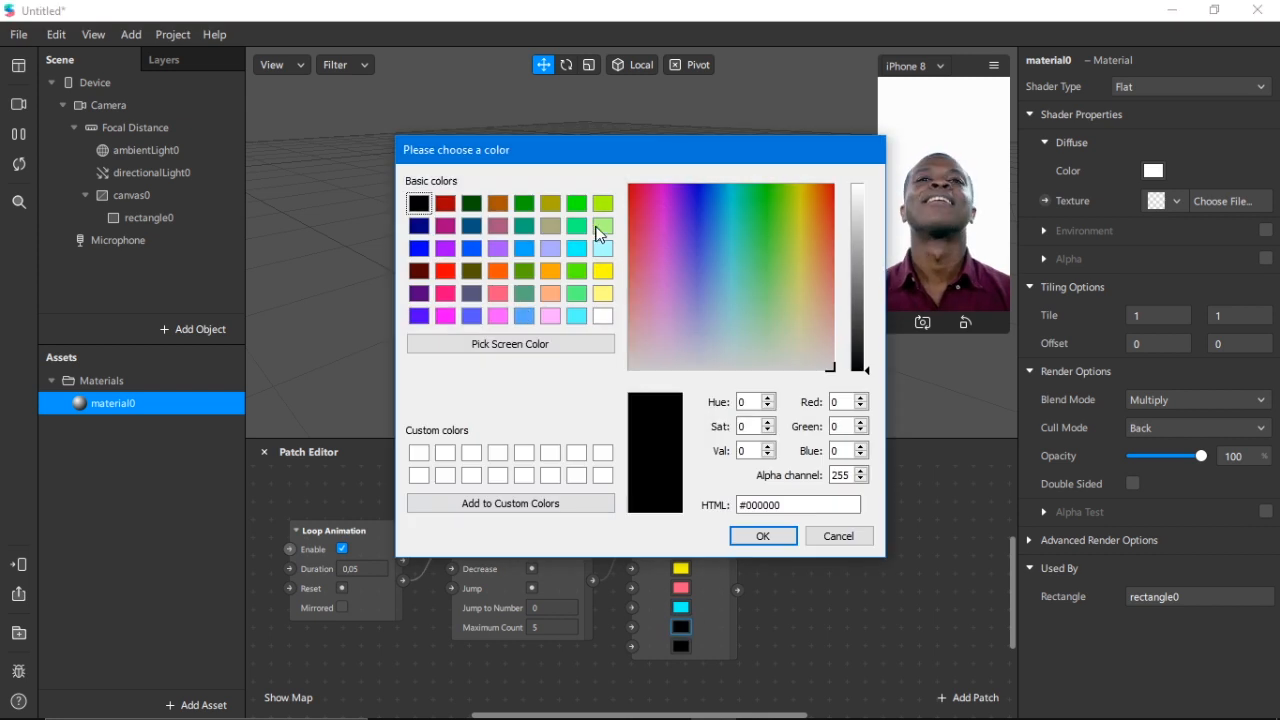
left_click(576, 226)
left_click(756, 538)
left_click(682, 646)
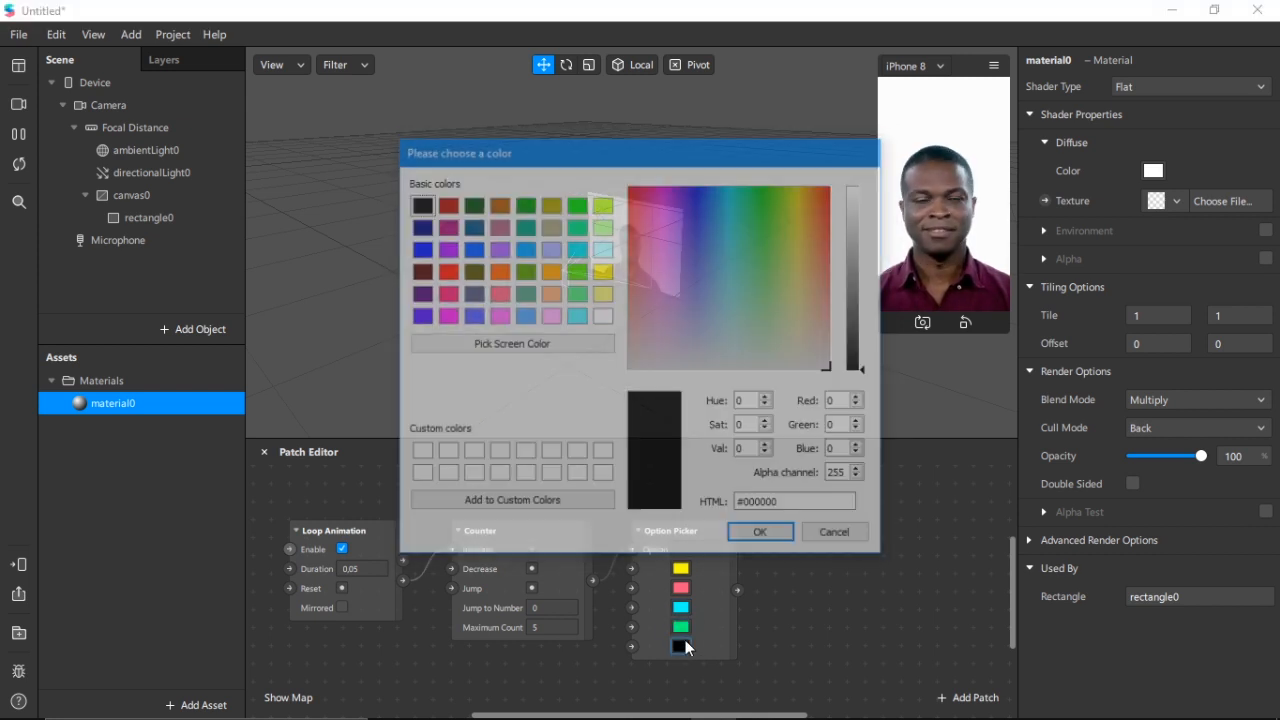
left_click(450, 270)
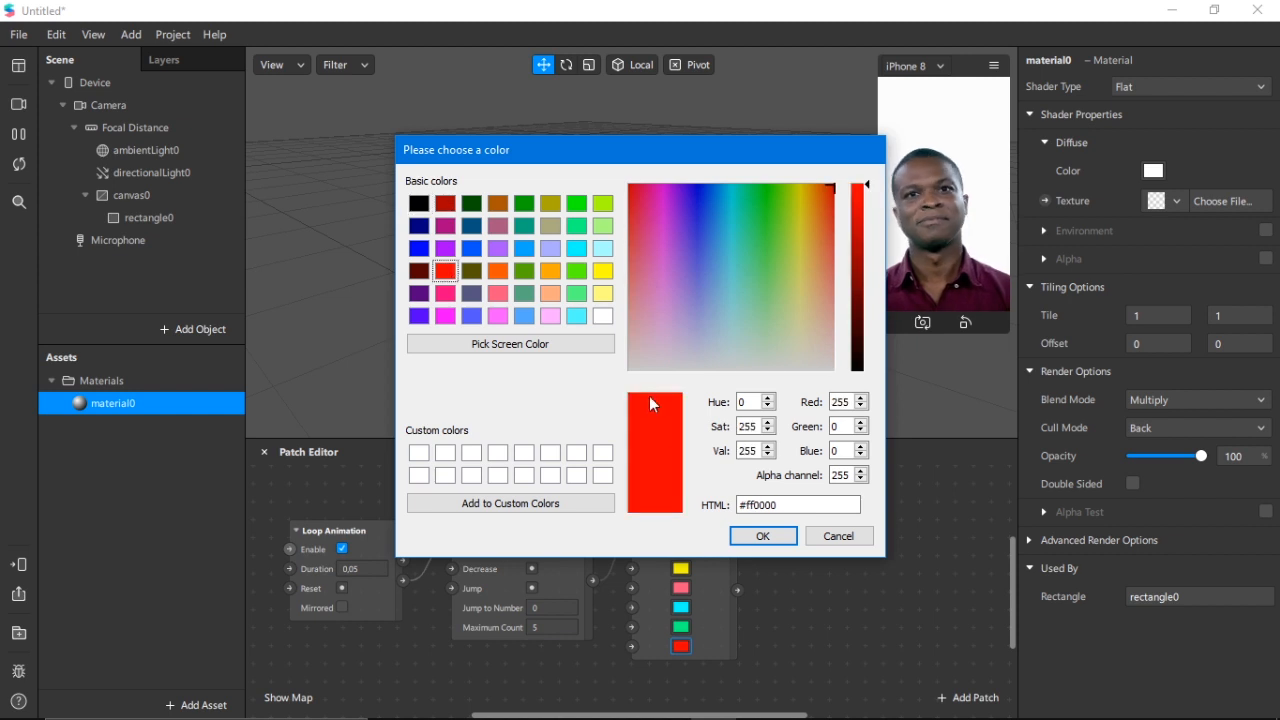
left_click(760, 536)
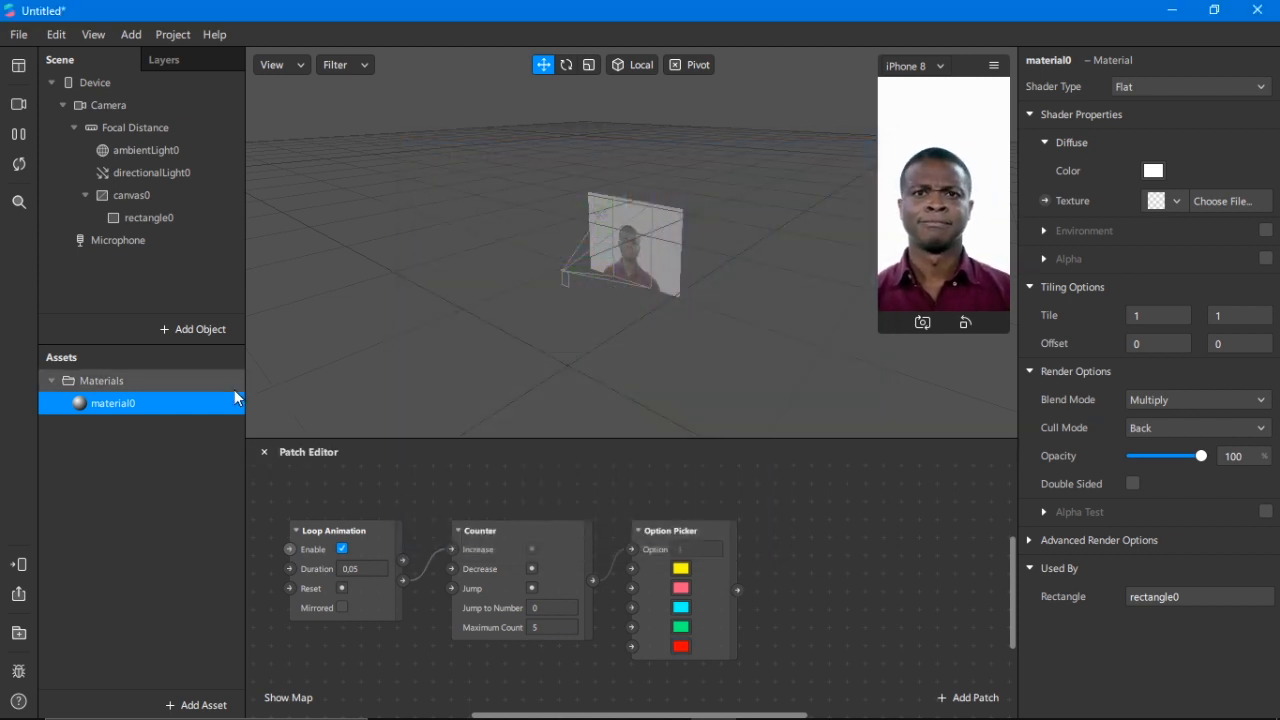
- Create a Diffuse Texture patch for the rectangle's material, place it beside the Option Picker and connect the picker's output to it
double_click(111, 403)
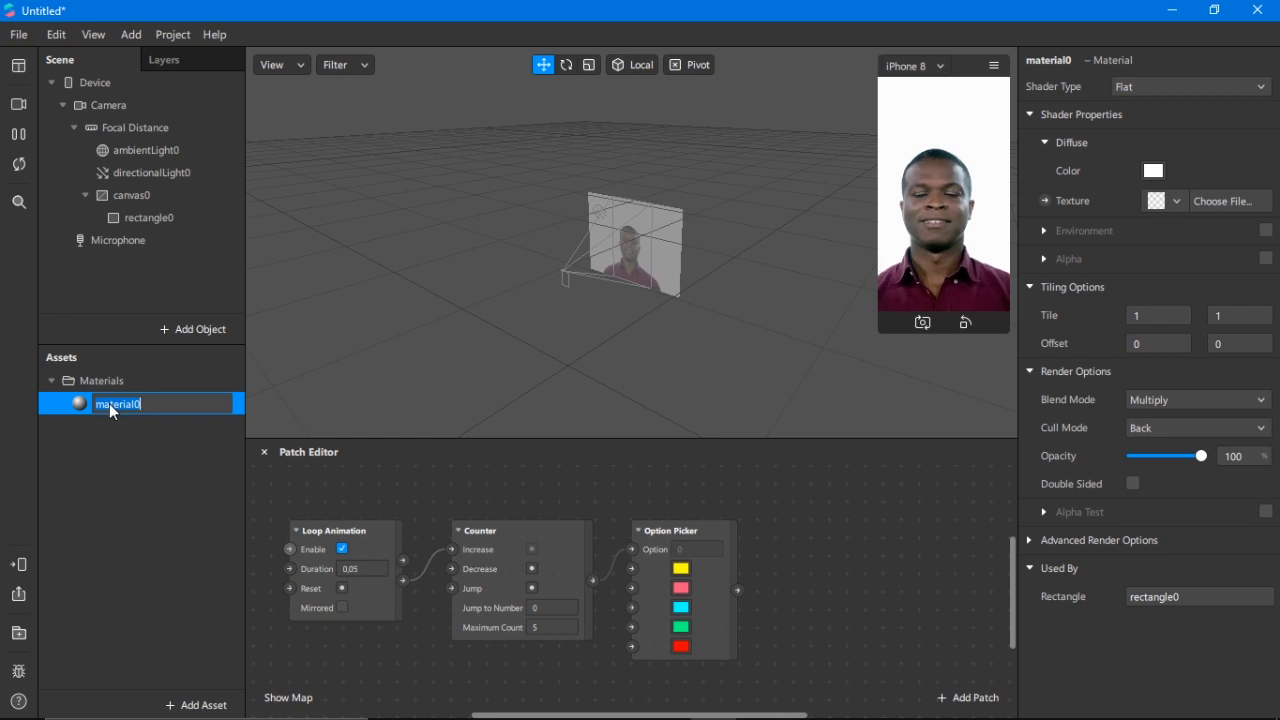
left_click(1047, 201)
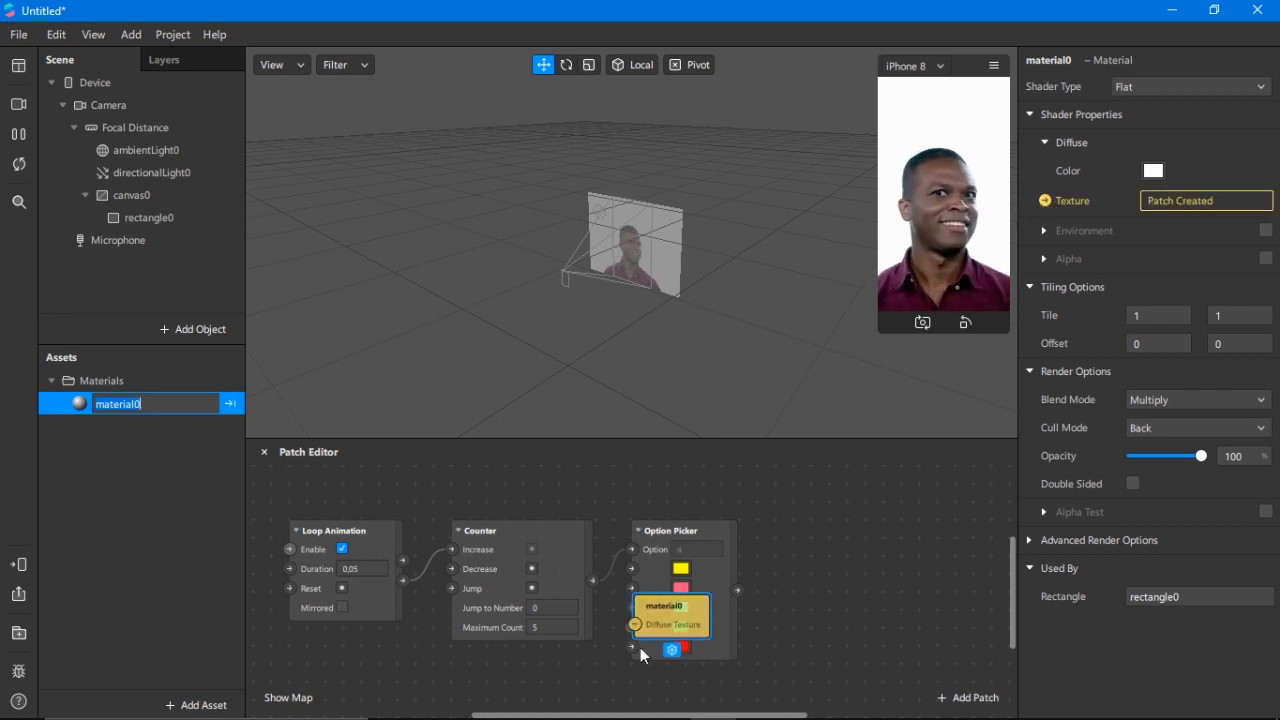
left_click_drag(682, 611, 872, 565)
left_click_drag(738, 590, 848, 583)
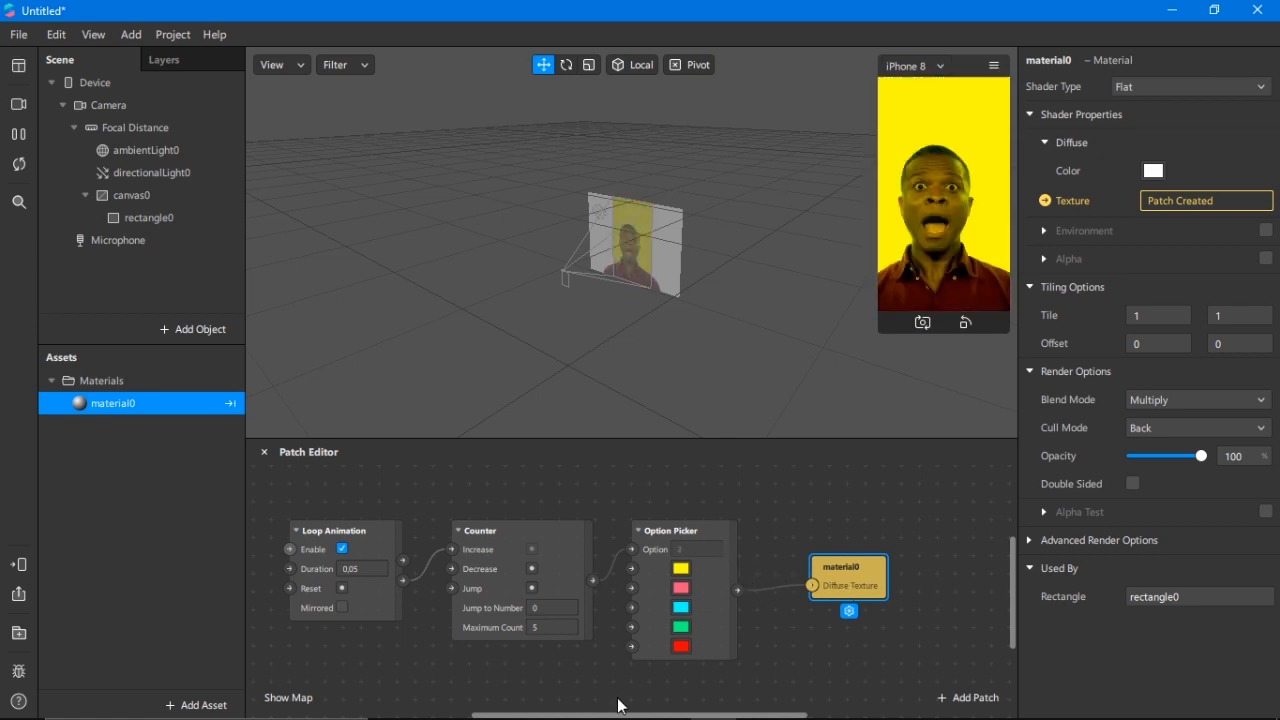
- Import the audio files 6 and 7 from the mp4 folder in File Explorer into the Spark AR project's assets
mouse_move(620, 716)
left_mouse_down()
mouse_move(661, 716)
mouse_move(608, 716)
left_mouse_up()
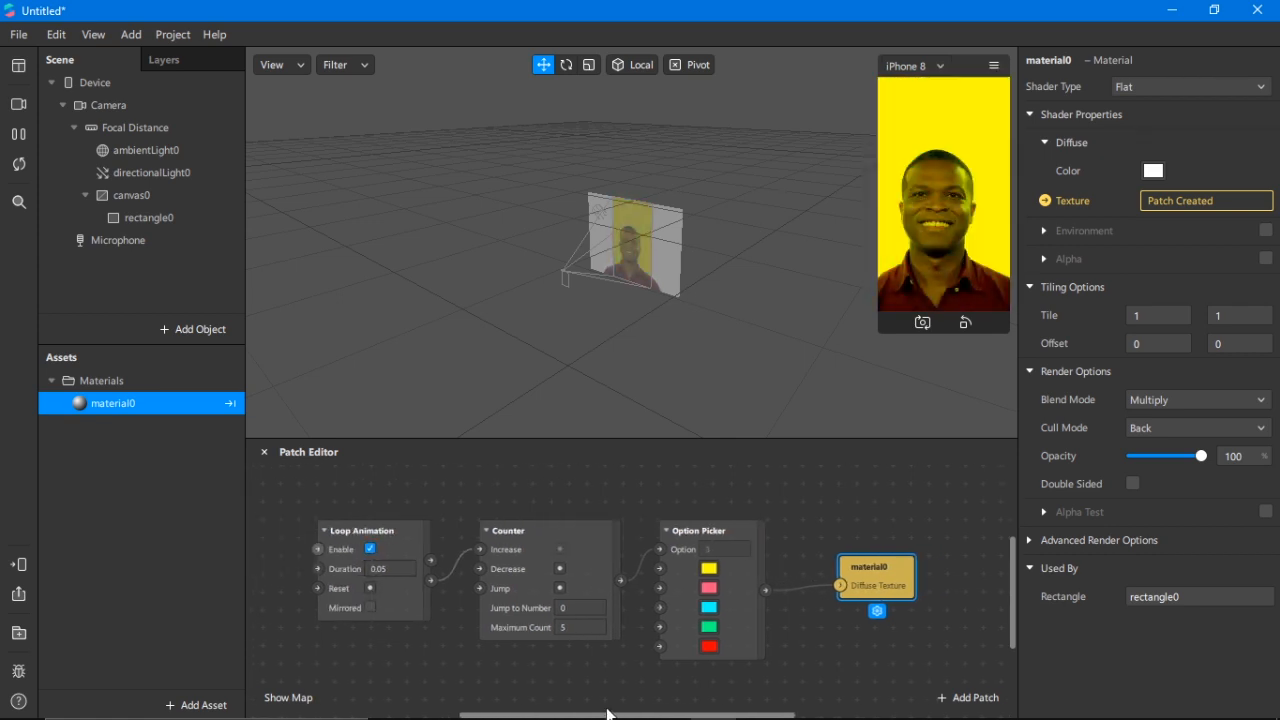
mouse_move(335, 705)
left_click(437, 701)
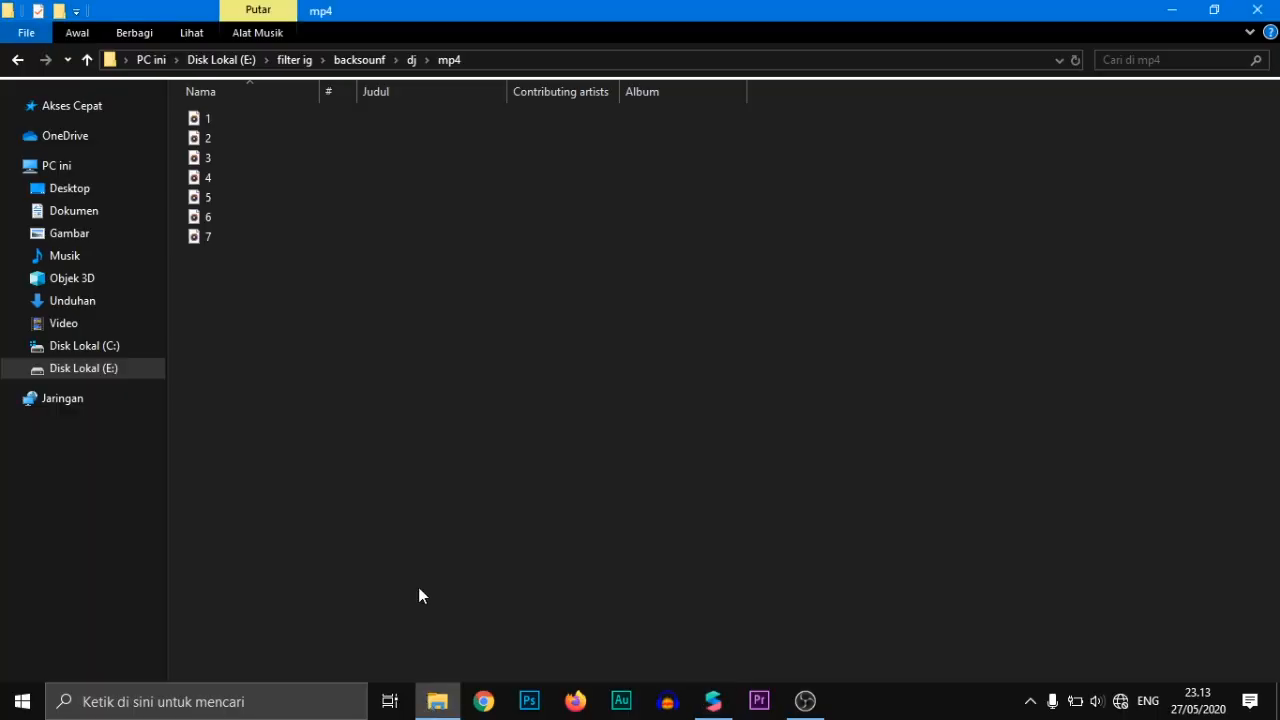
left_click_drag(232, 279, 112, 388)
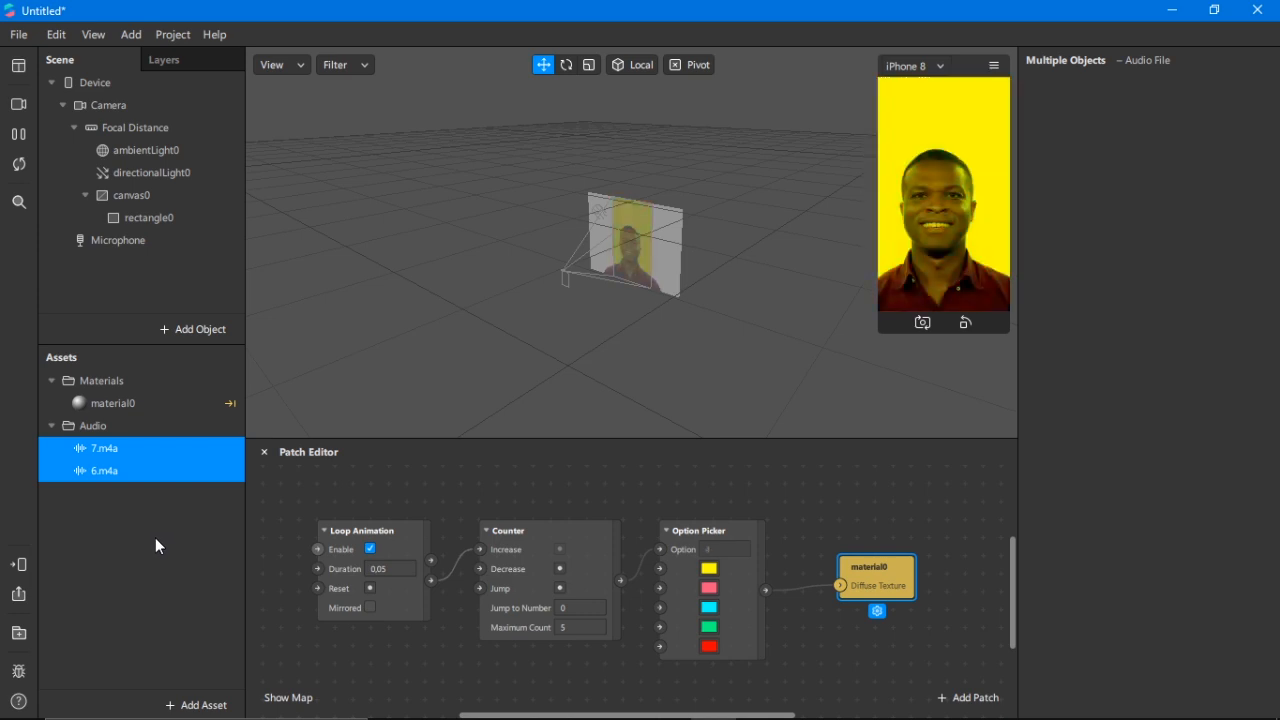
- Create an audio playback controller asset and assign 7.m4a as its audio
left_click(182, 705)
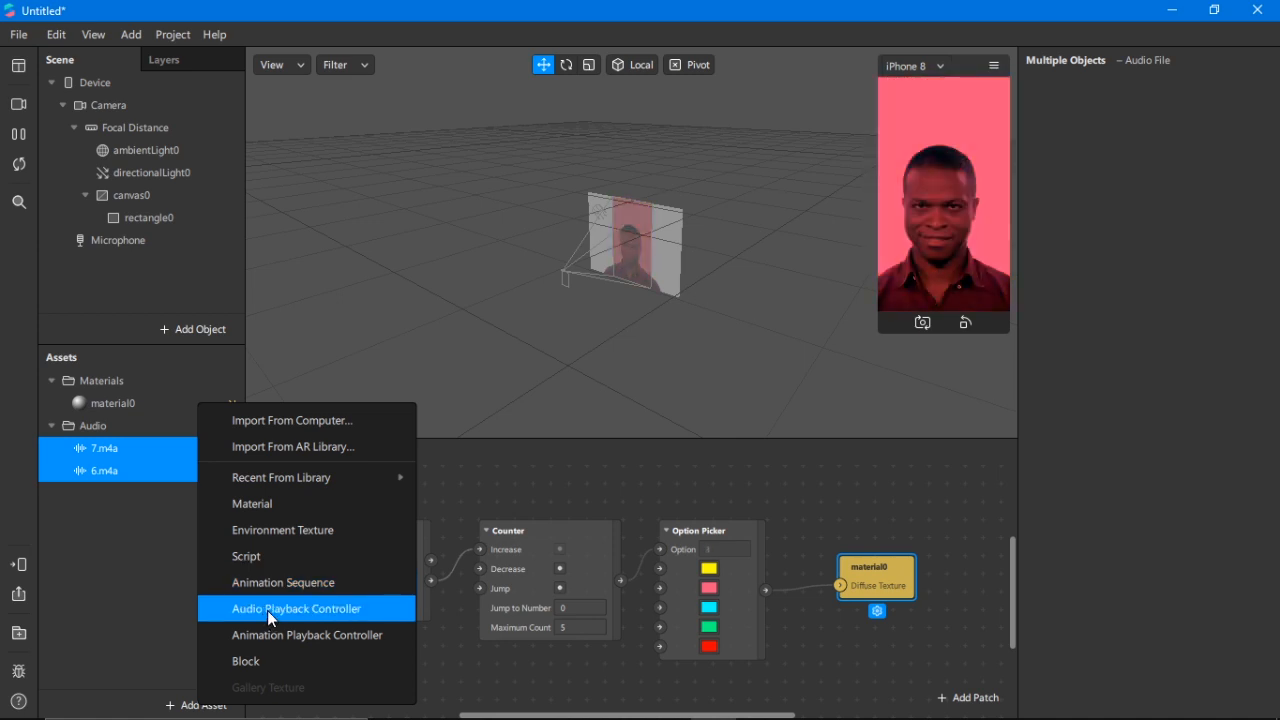
left_click(267, 610)
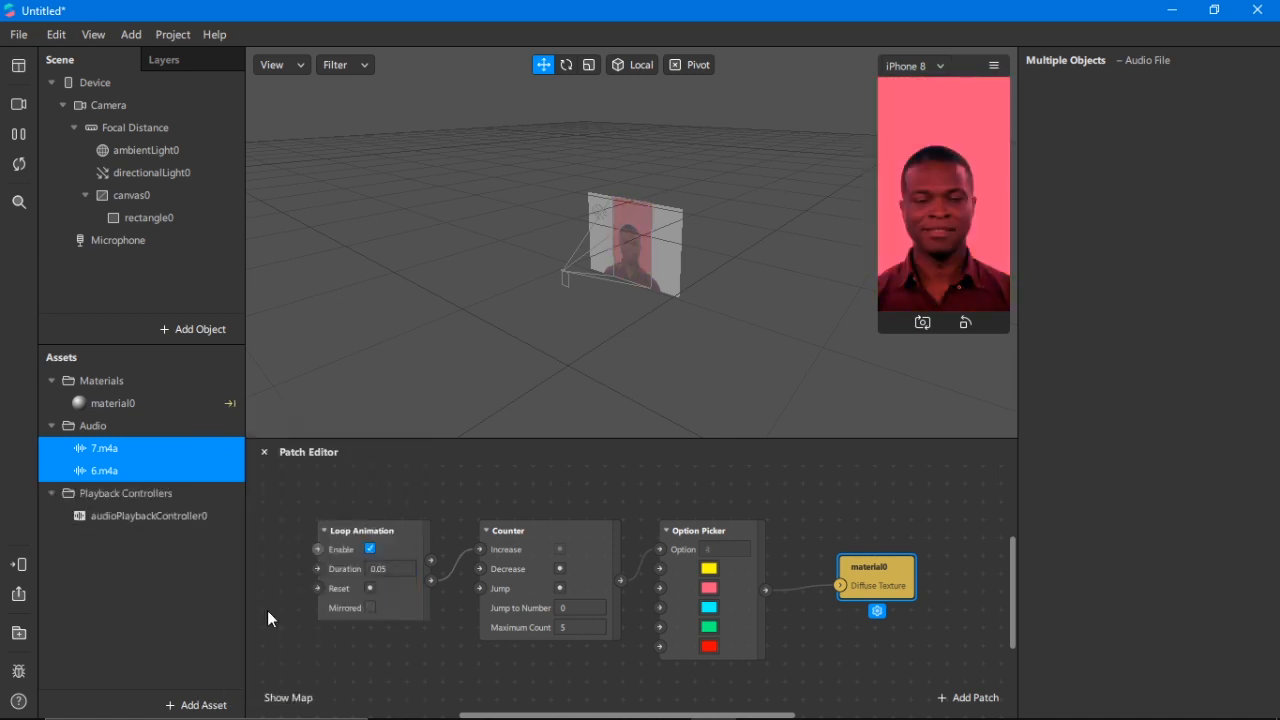
left_click(114, 517)
left_click(1143, 90)
left_click(1150, 116)
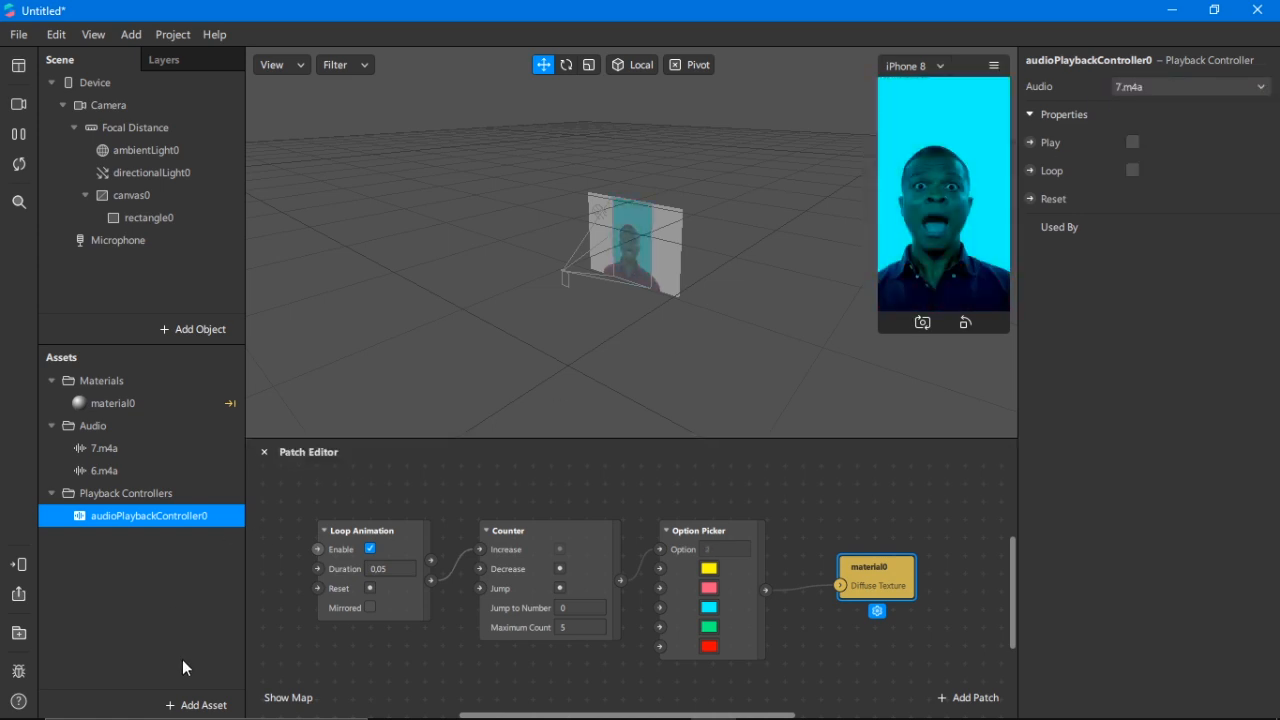
- Create a second audio playback controller asset and assign 6.m4a as its audio
left_click(192, 705)
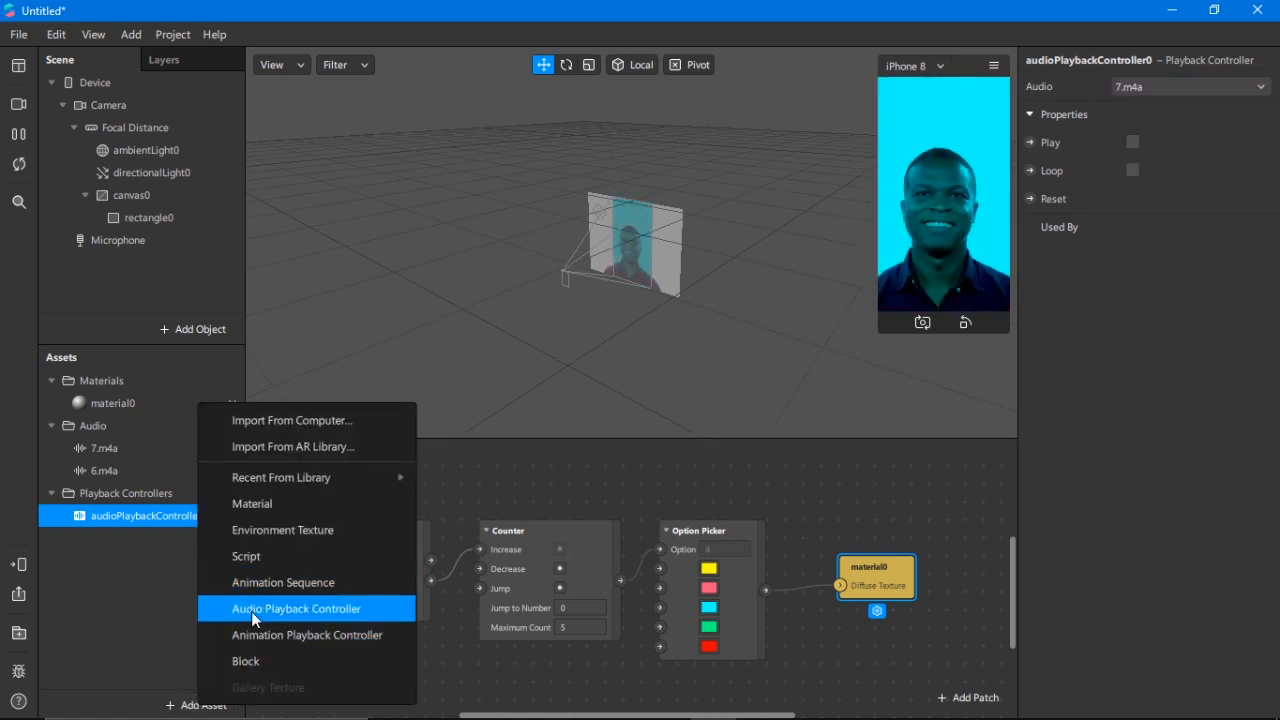
left_click(251, 609)
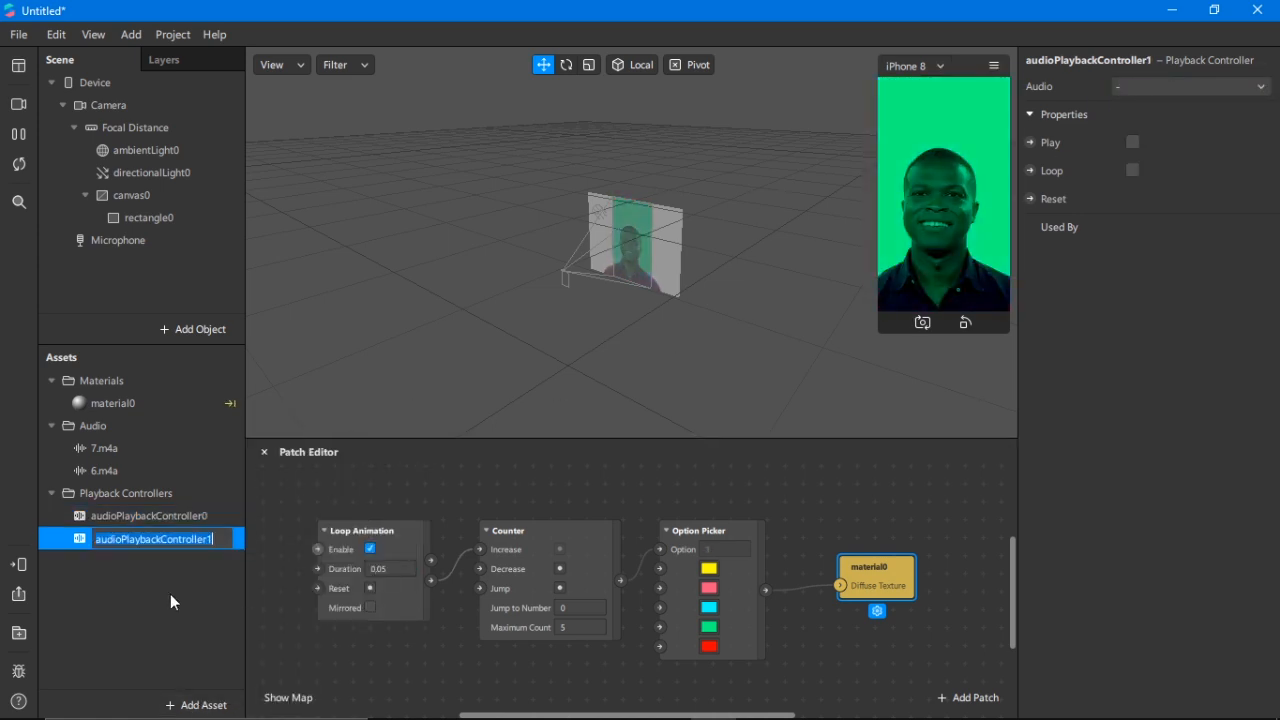
left_click(1143, 90)
left_click(1150, 130)
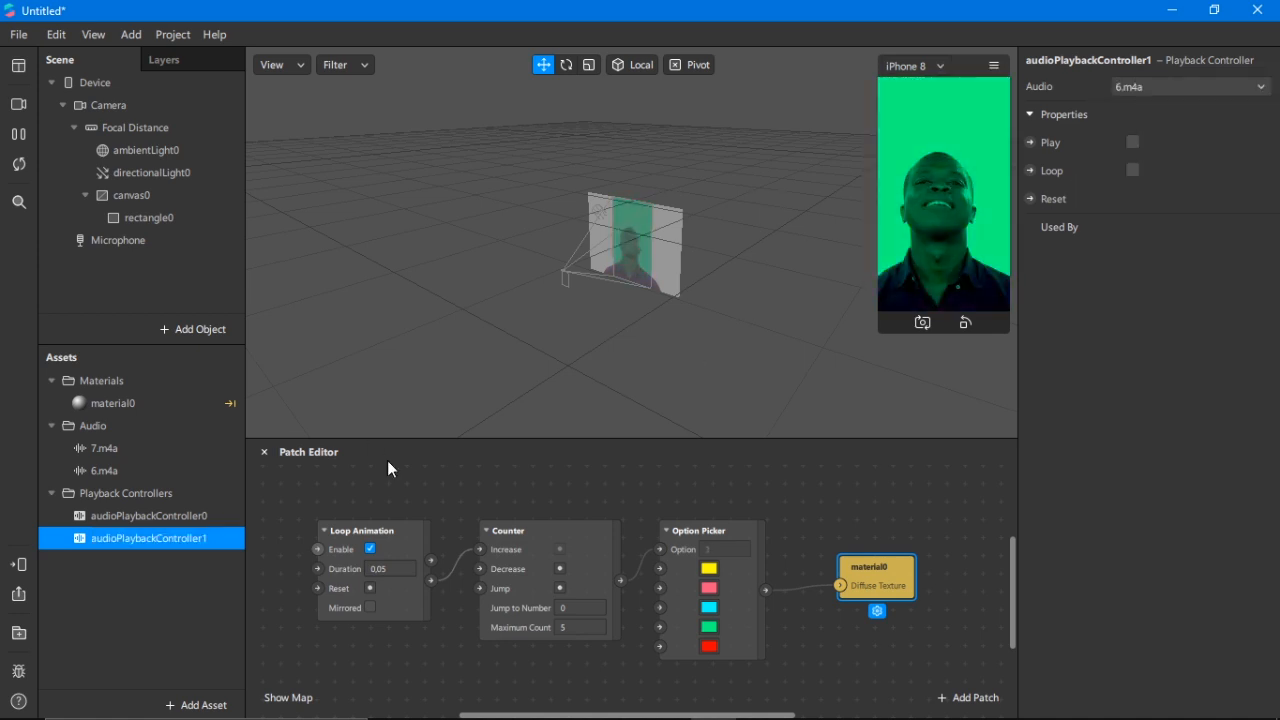
left_click(163, 512)
left_click(160, 537)
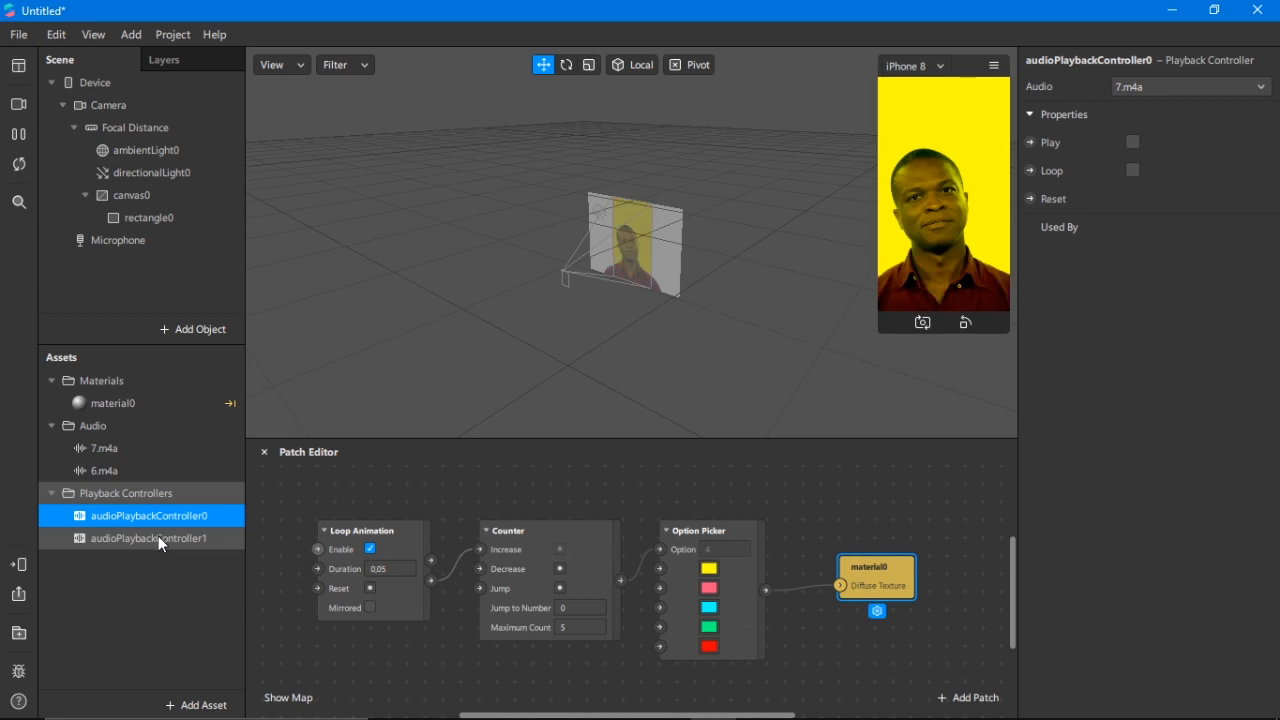
left_click(156, 504)
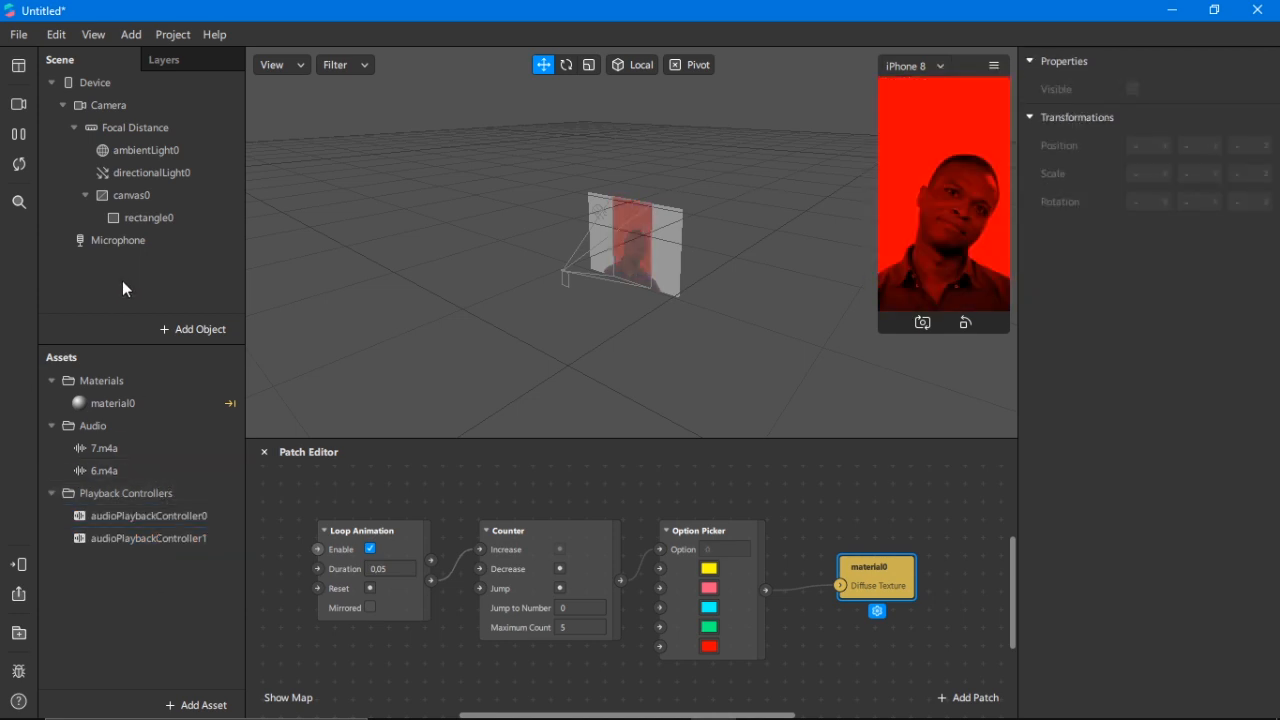
- Add two Speaker objects to the scene under Focal Distance
left_click(167, 323)
scroll(70, 574, "down", 3)
scroll(68, 597, "down", 2)
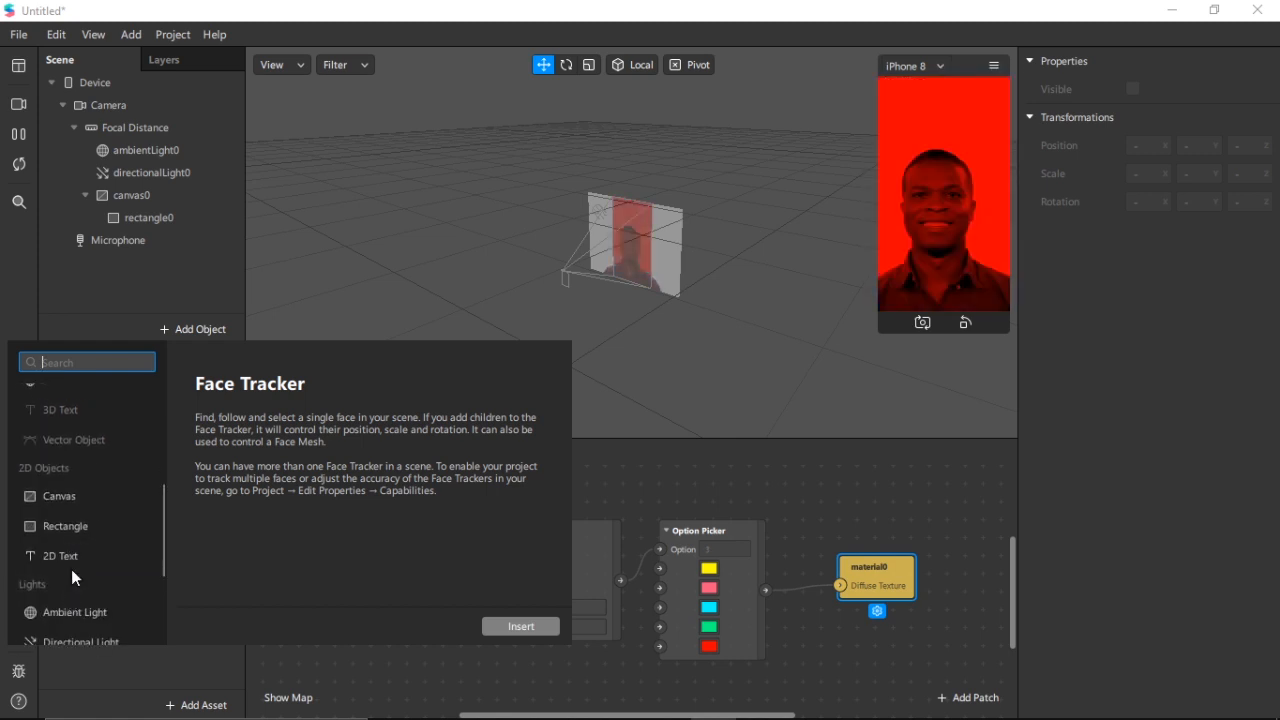
scroll(83, 531, "down", 3)
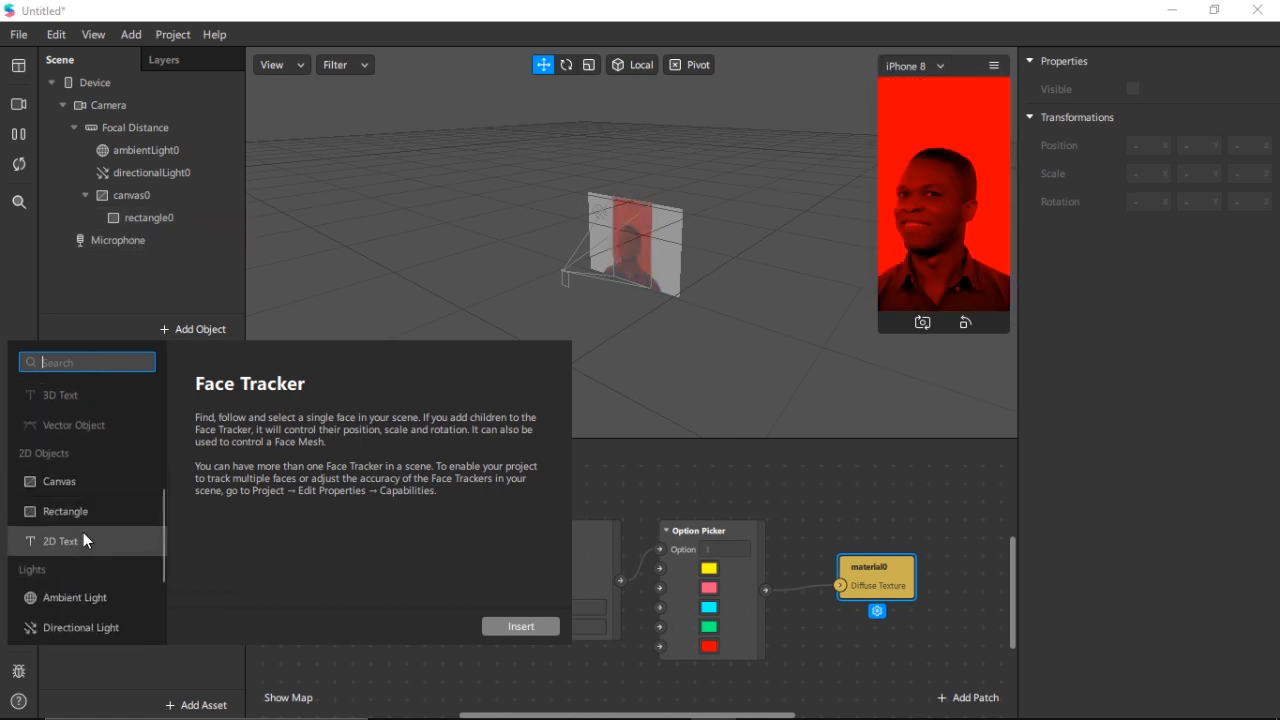
scroll(58, 545, "down", 2)
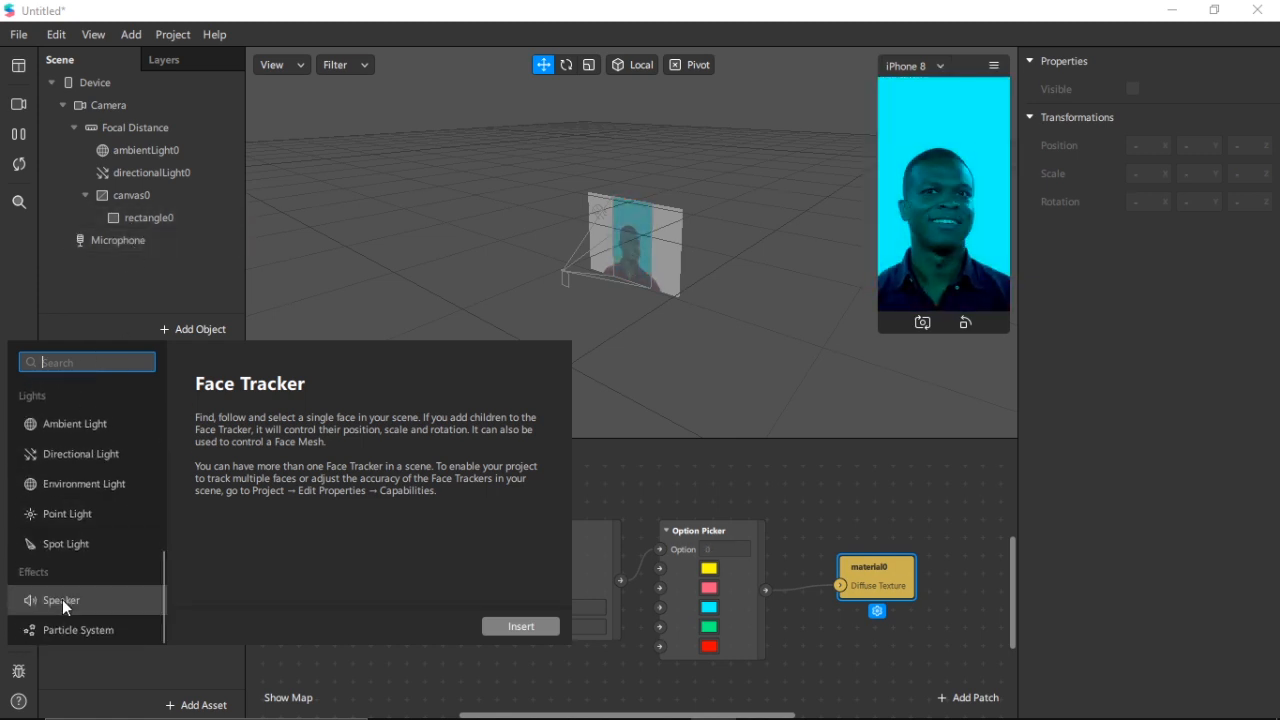
double_click(62, 597)
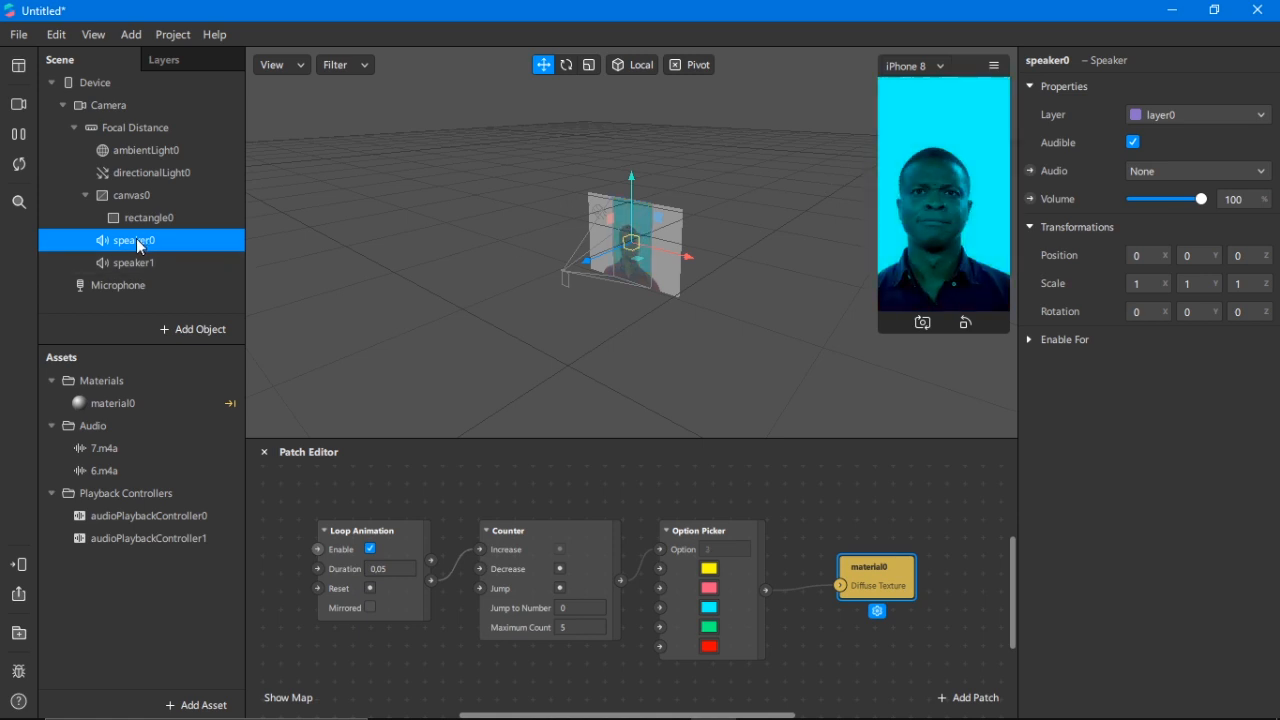
- Set speaker0's audio to audioPlaybackController0 and speaker1's audio to audioPlaybackController1
left_click(1156, 169)
left_click(1159, 235)
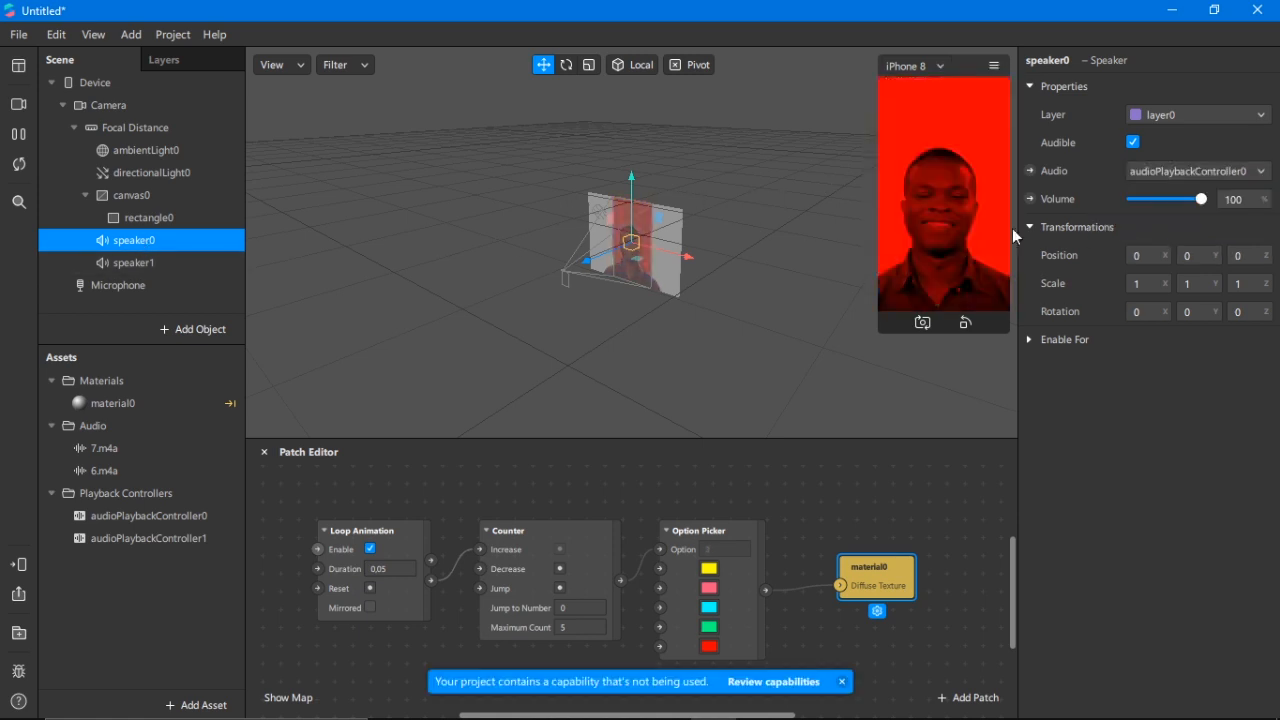
left_click(158, 264)
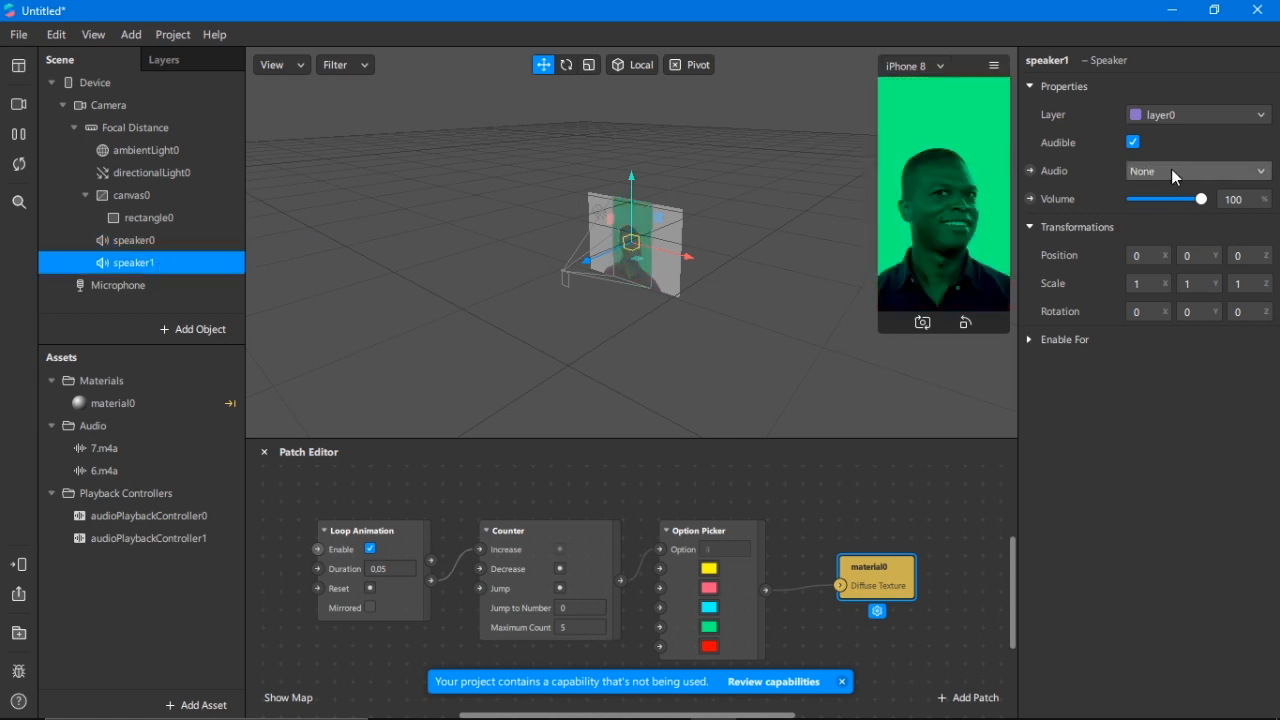
left_click(1171, 170)
left_click(1165, 255)
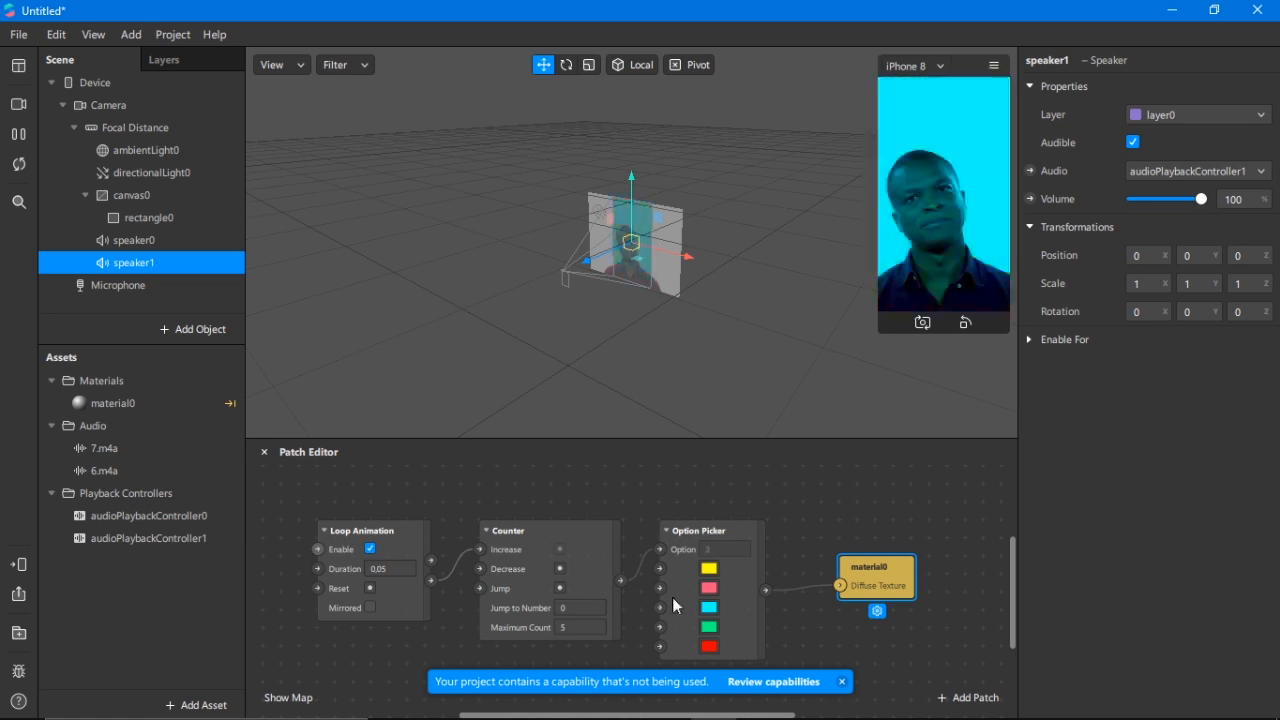
- Add a Screen Tap patch in the empty area below the colour-cycling patches
scroll(883, 575, "down", 3)
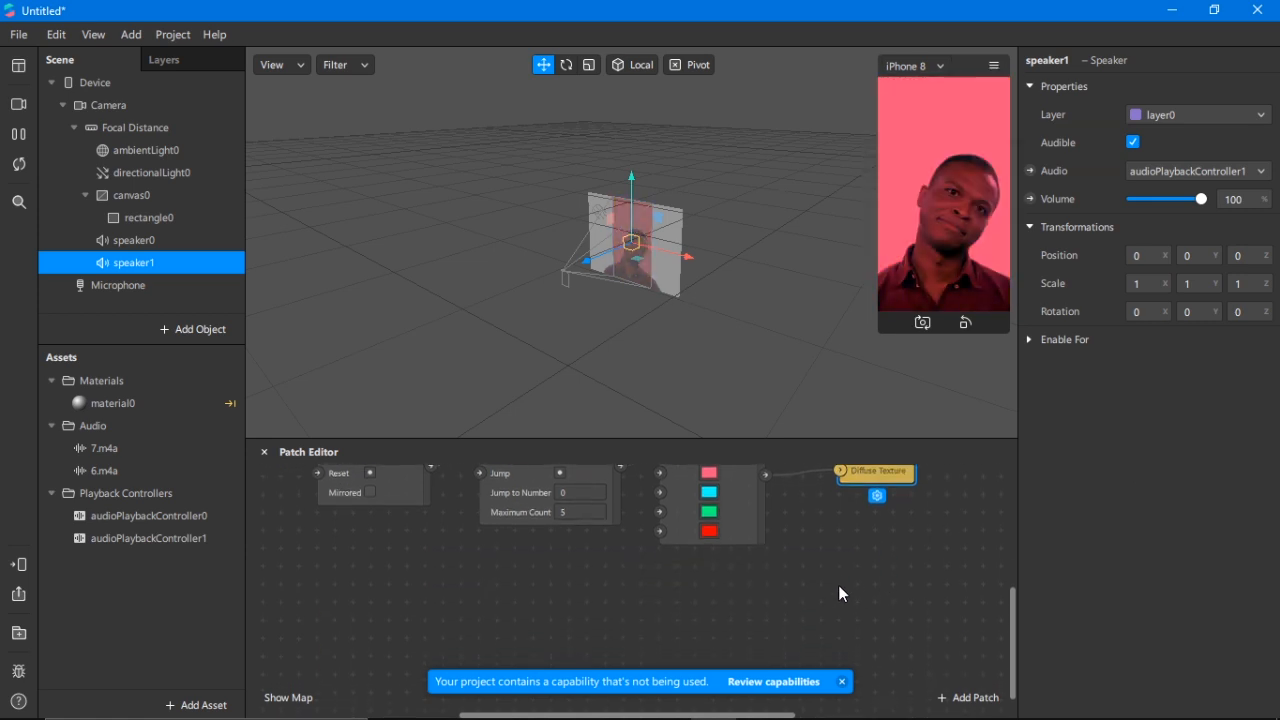
double_click(347, 592)
type("scre")
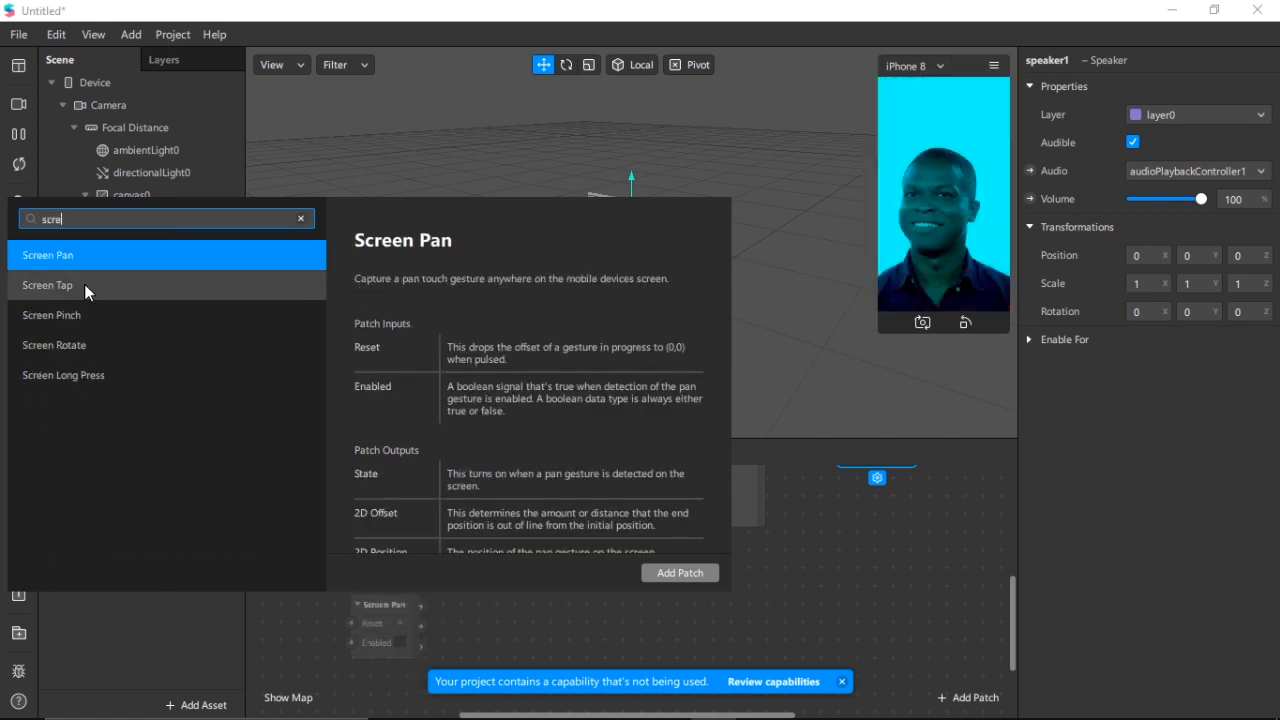
double_click(84, 284)
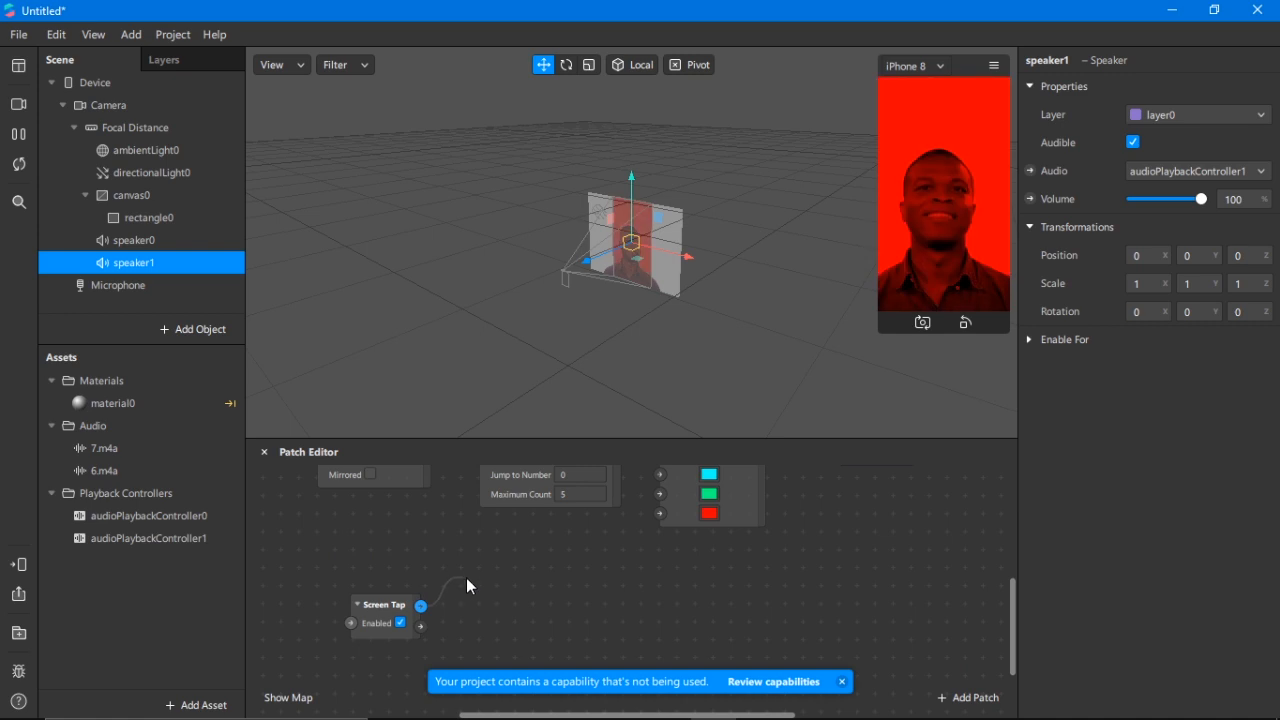
- Add a Counter patch whose Increase input is connected to the Screen Tap's first output
left_click_drag(489, 581, 489, 581)
type("cout")
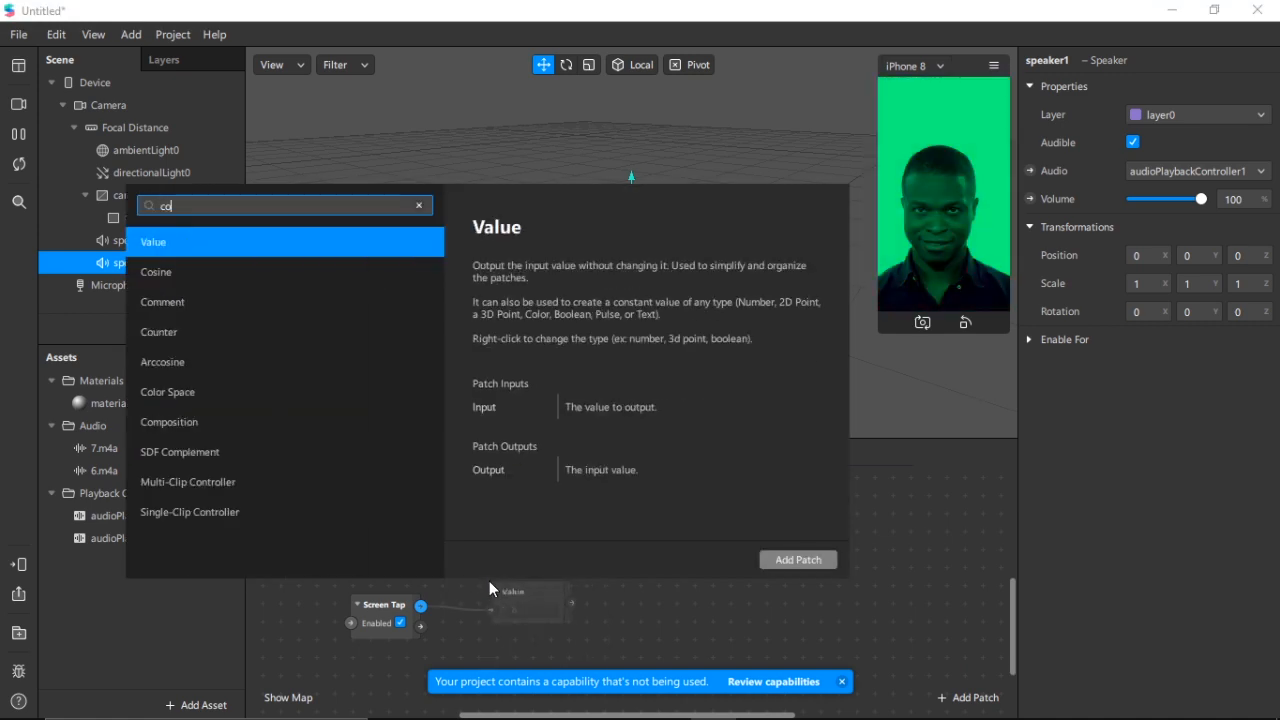
key("BackSpace")
key("BackSpace")
key("BackSpace")
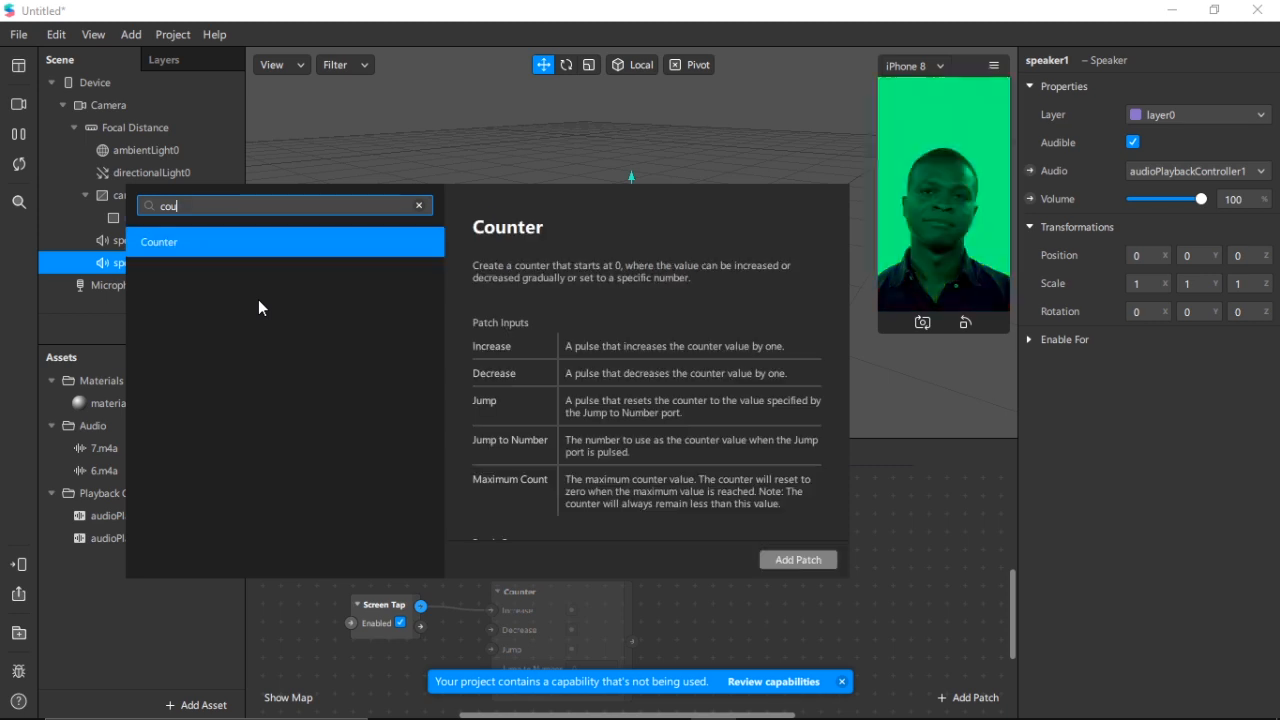
double_click(212, 247)
left_click(211, 247)
- Dismiss the capability notification and set the new Counter's maximum count to 2
scroll(760, 648, "down", 2)
left_click(842, 684)
left_click(595, 618)
type("2")
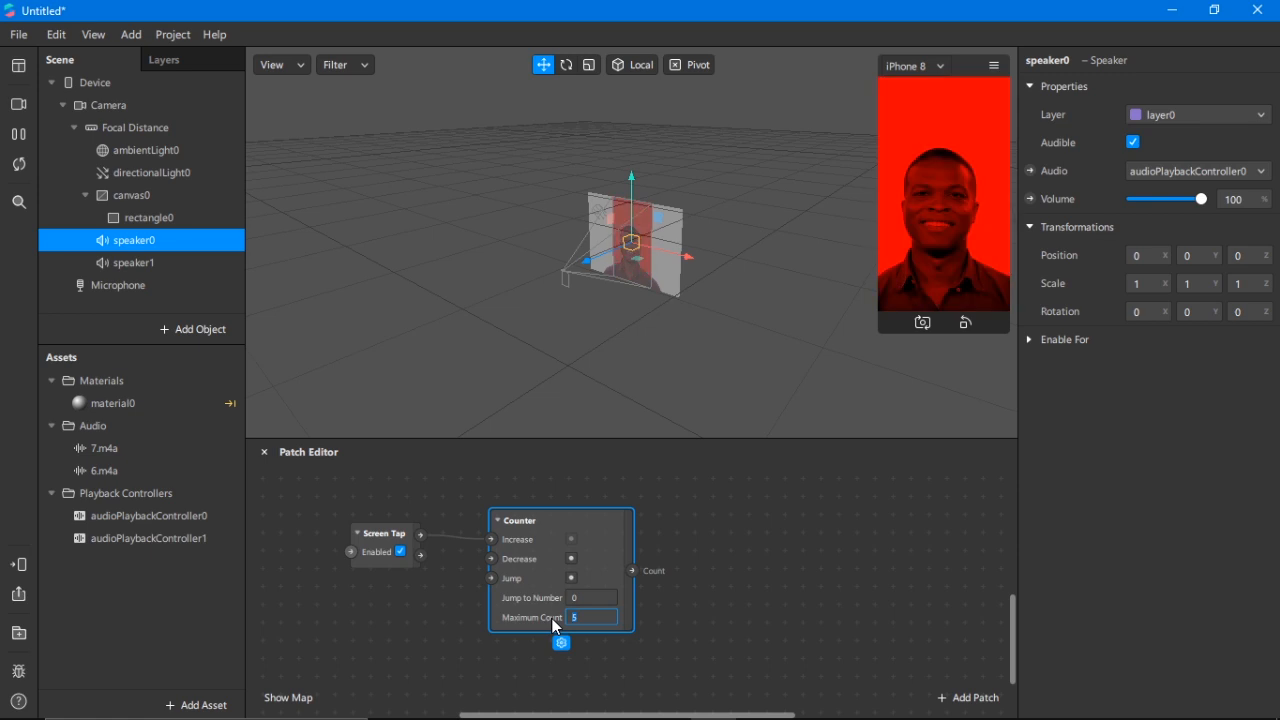
left_click(665, 616)
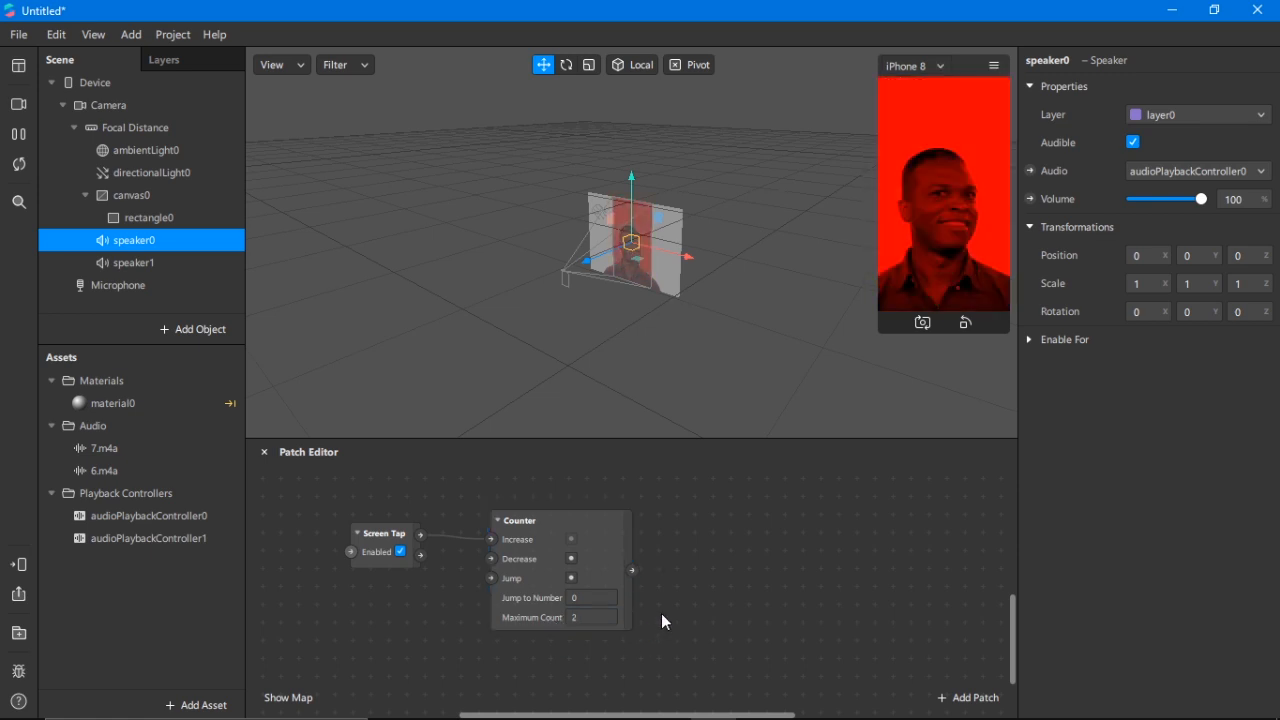
- Add an Equals Exactly patch connected to the tap Counter's Count output
left_click_drag(630, 570, 694, 545)
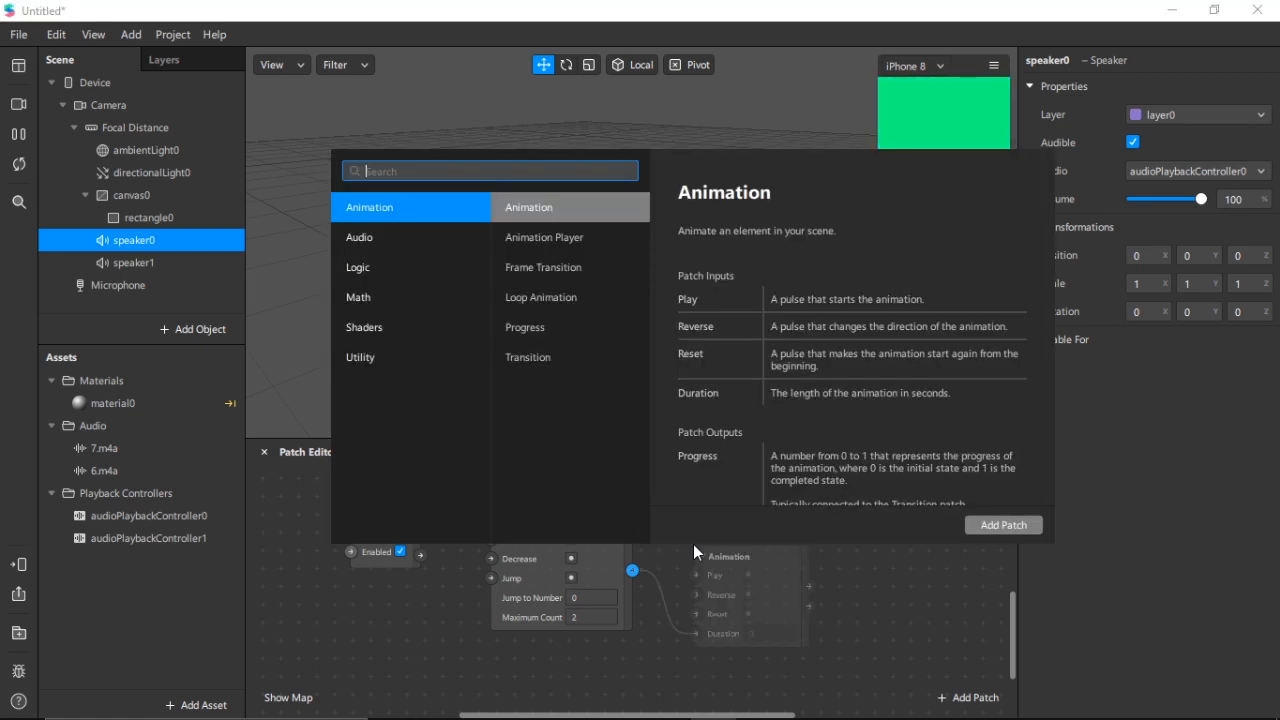
type("eq")
double_click(411, 268)
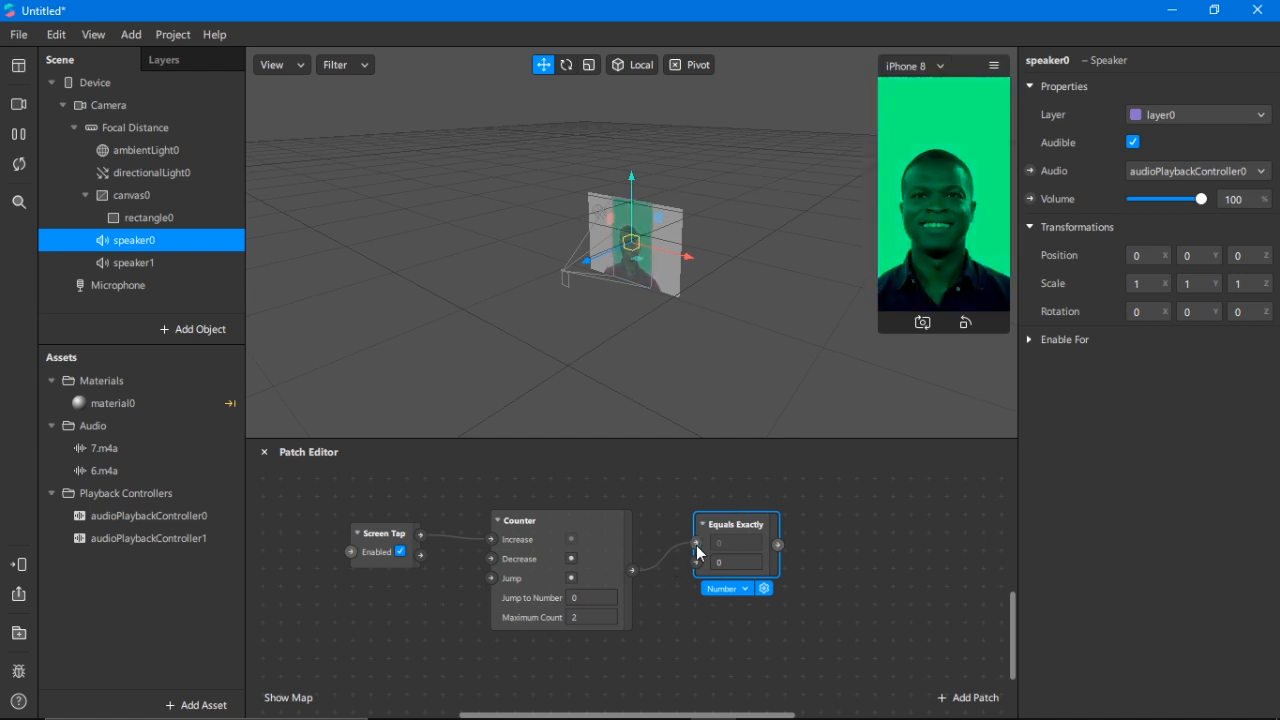
- Duplicate the Equals Exactly patch, connect the copy below it to the Counter's output and set its comparison value to 1
key("ctrl+d")
left_click_drag(761, 568, 723, 620)
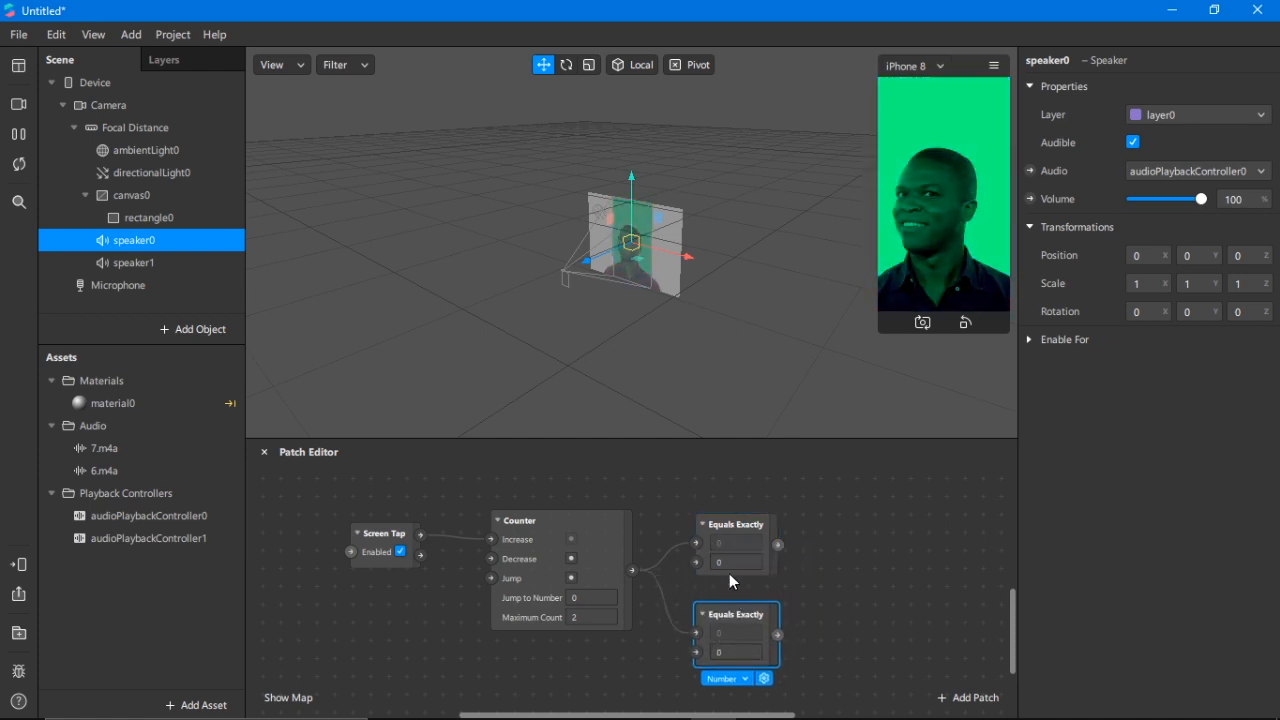
double_click(735, 652)
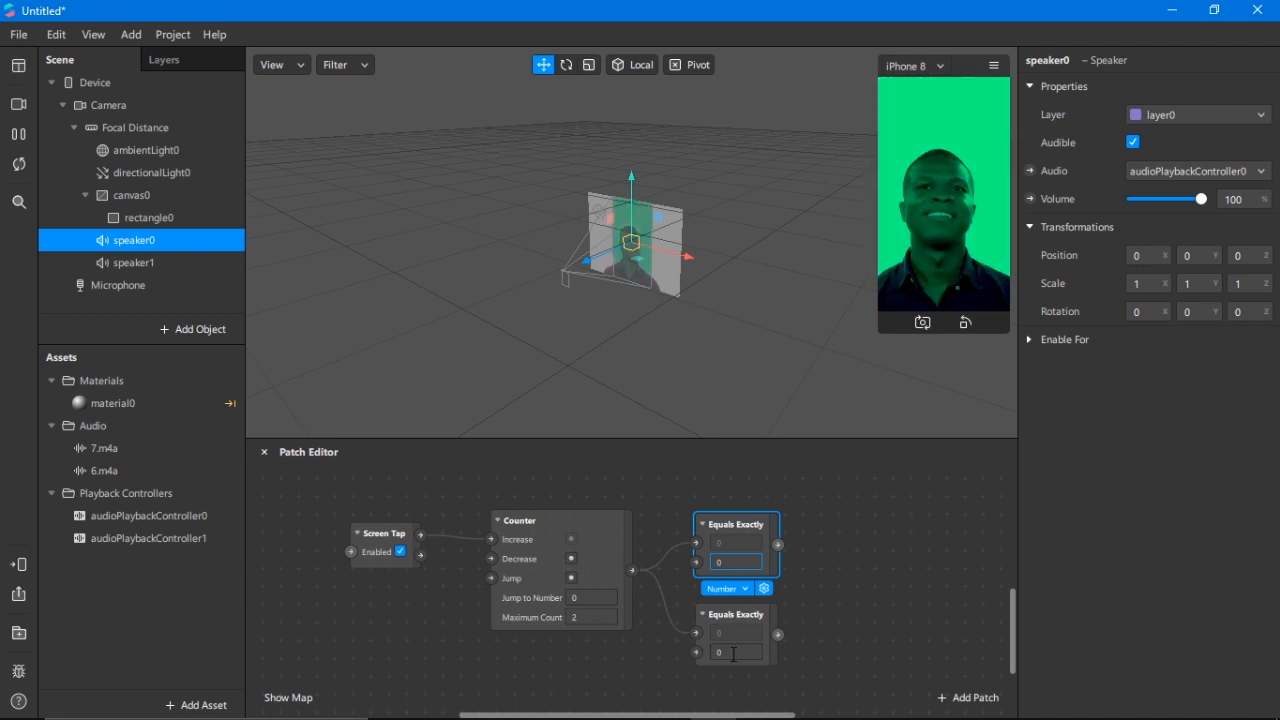
type("1")
left_click(834, 622)
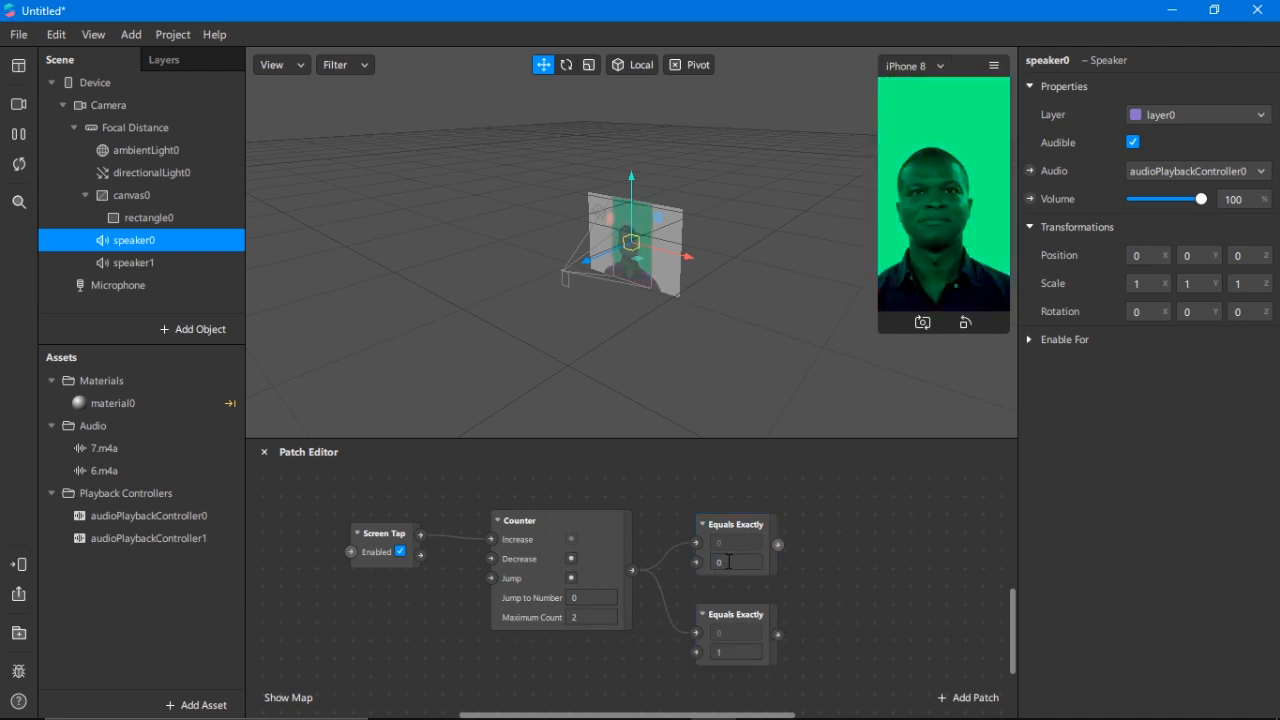
- Add a Pulse patch connected to the output of the Equals Exactly patch that compares with 0
left_click_drag(656, 715, 744, 716)
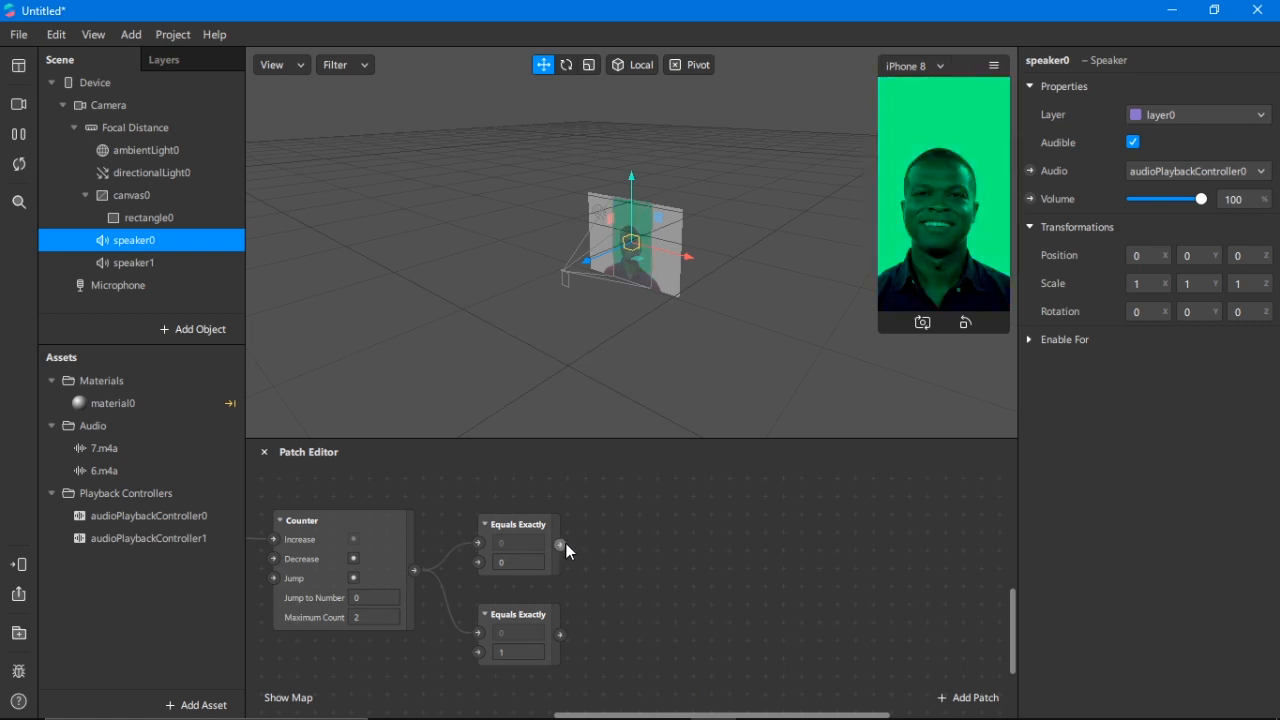
left_click_drag(620, 543, 620, 543)
type("pu")
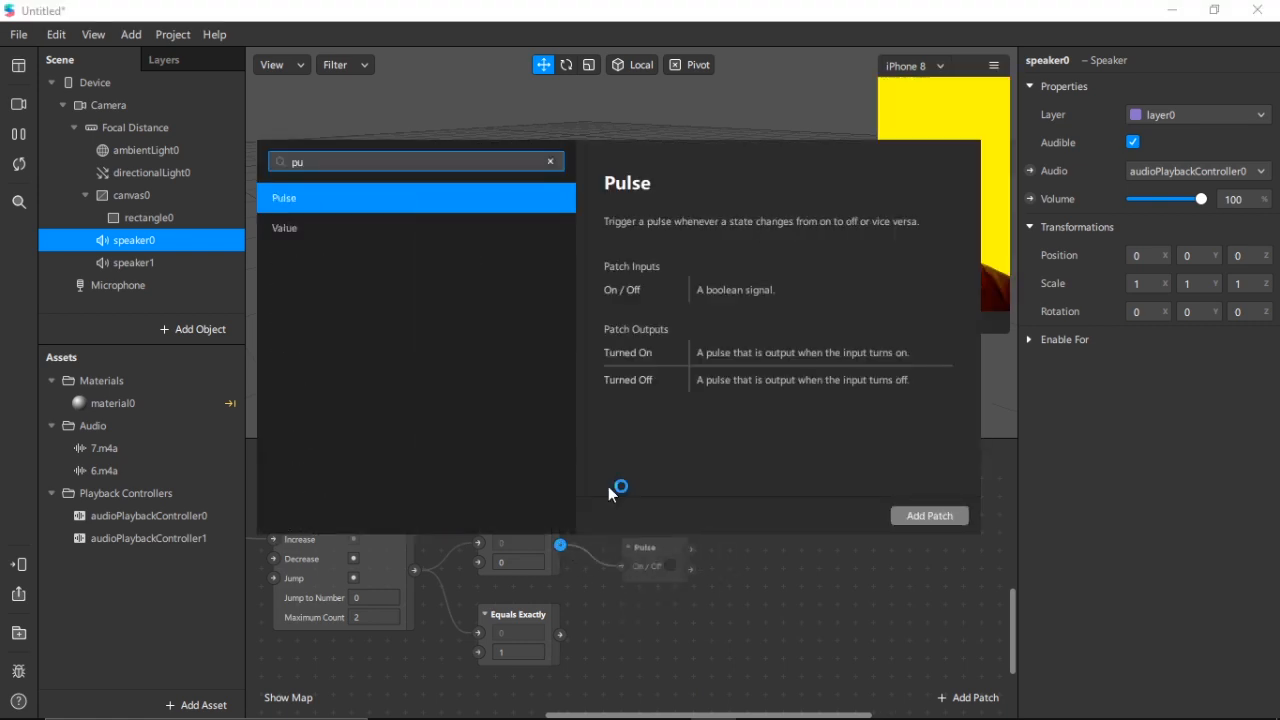
double_click(286, 195)
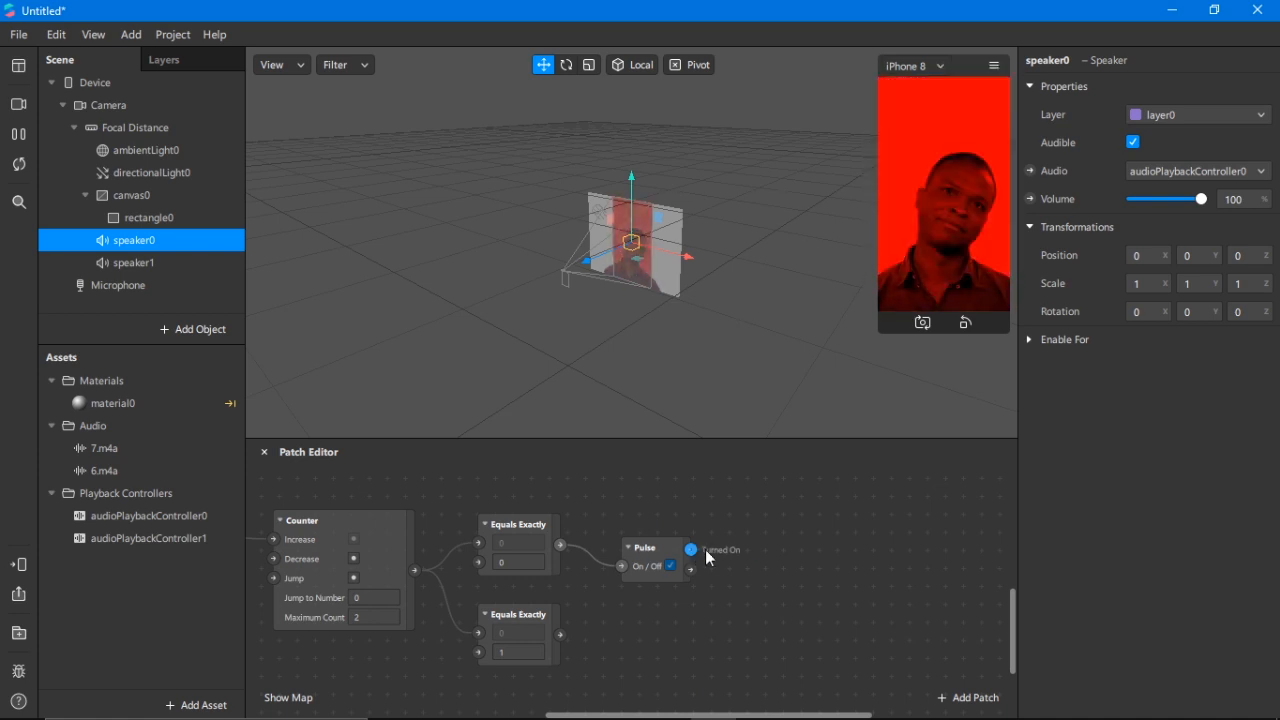
- Add a Single-Clip Controller patch with its Play input connected to the Pulse patch's Turned On output
double_click(776, 563)
type("s")
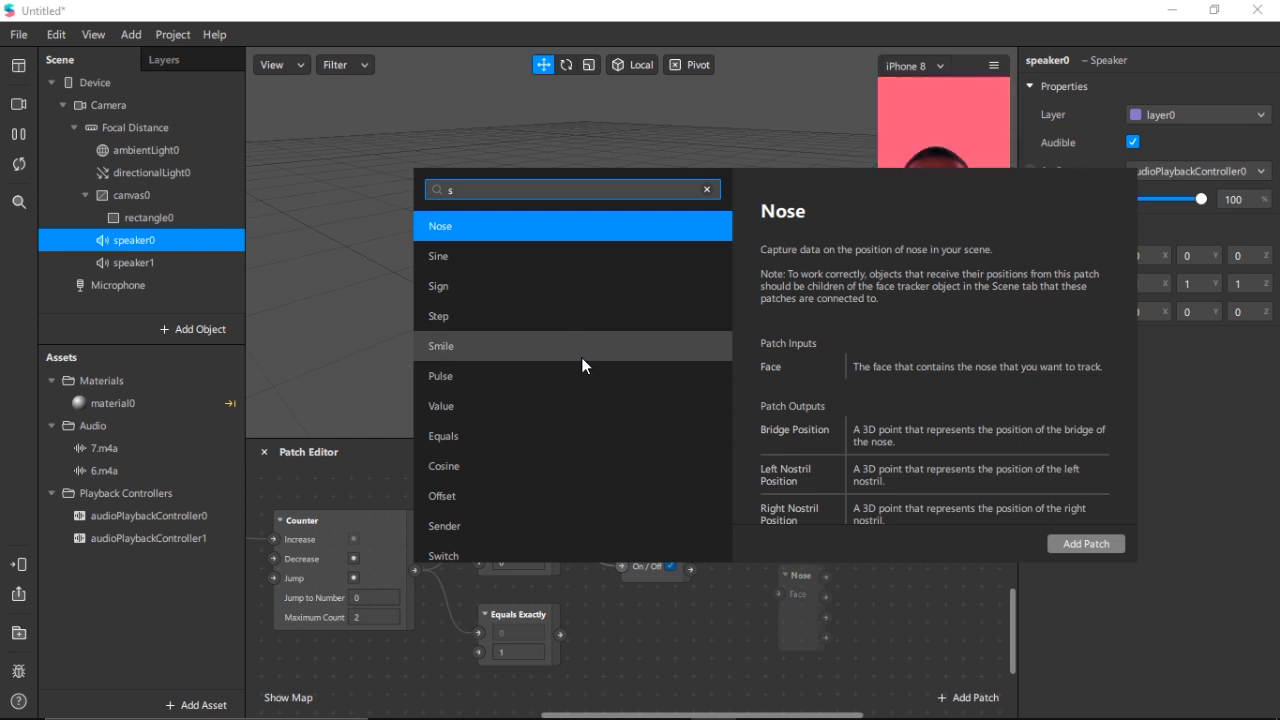
type("in")
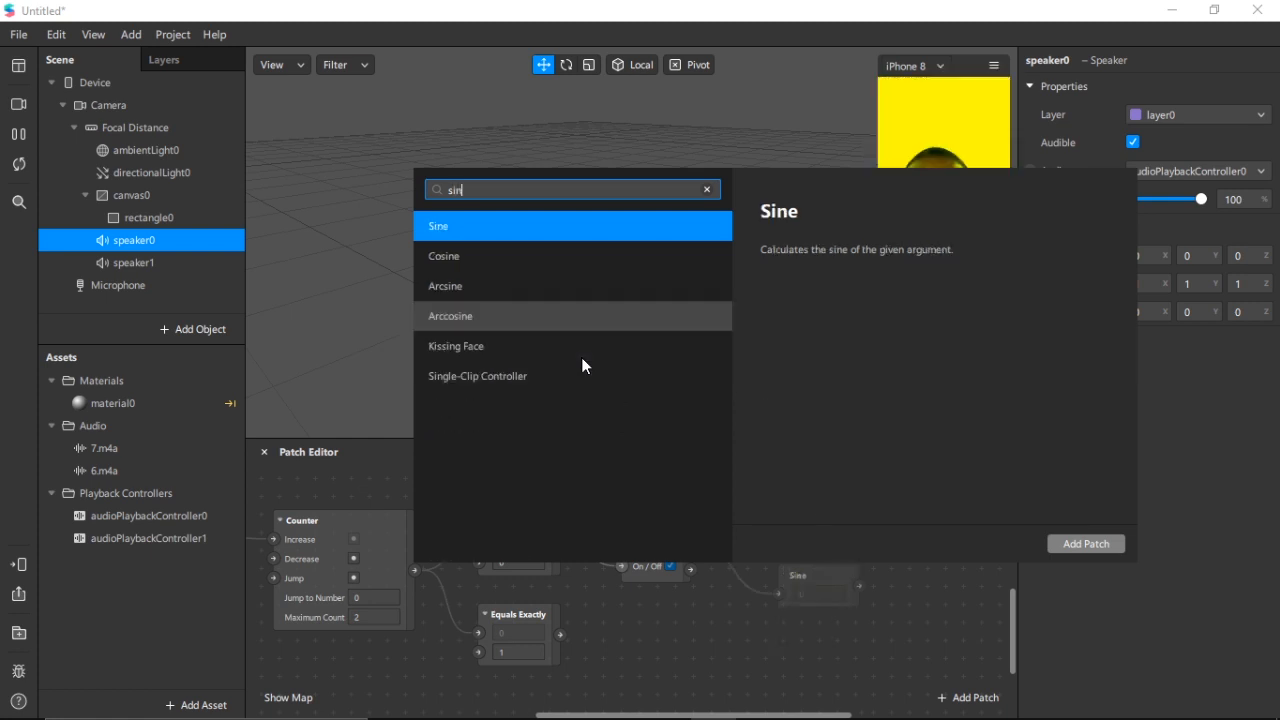
left_click(508, 374)
left_click_drag(866, 585, 858, 545)
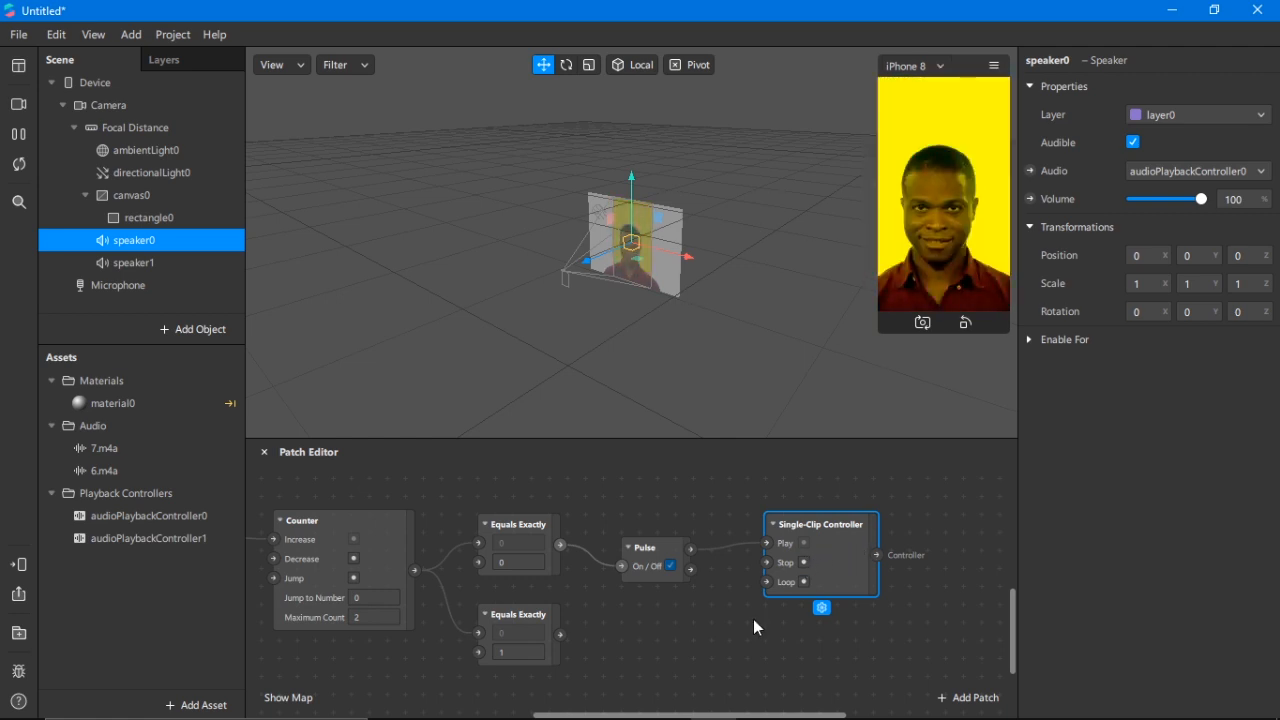
- Add an Audio Player patch with its Controller input connected to the Single-Clip Controller's output
left_click_drag(718, 716, 796, 716)
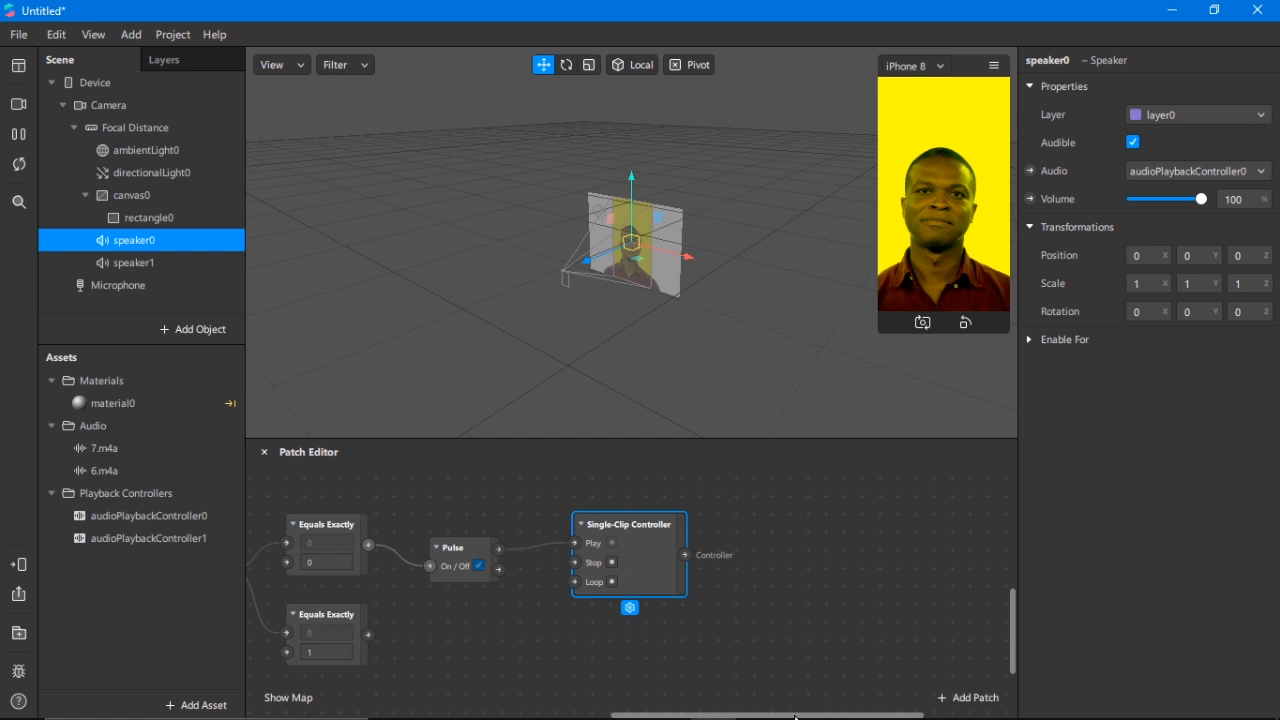
left_click_drag(687, 551, 741, 565)
type("aud")
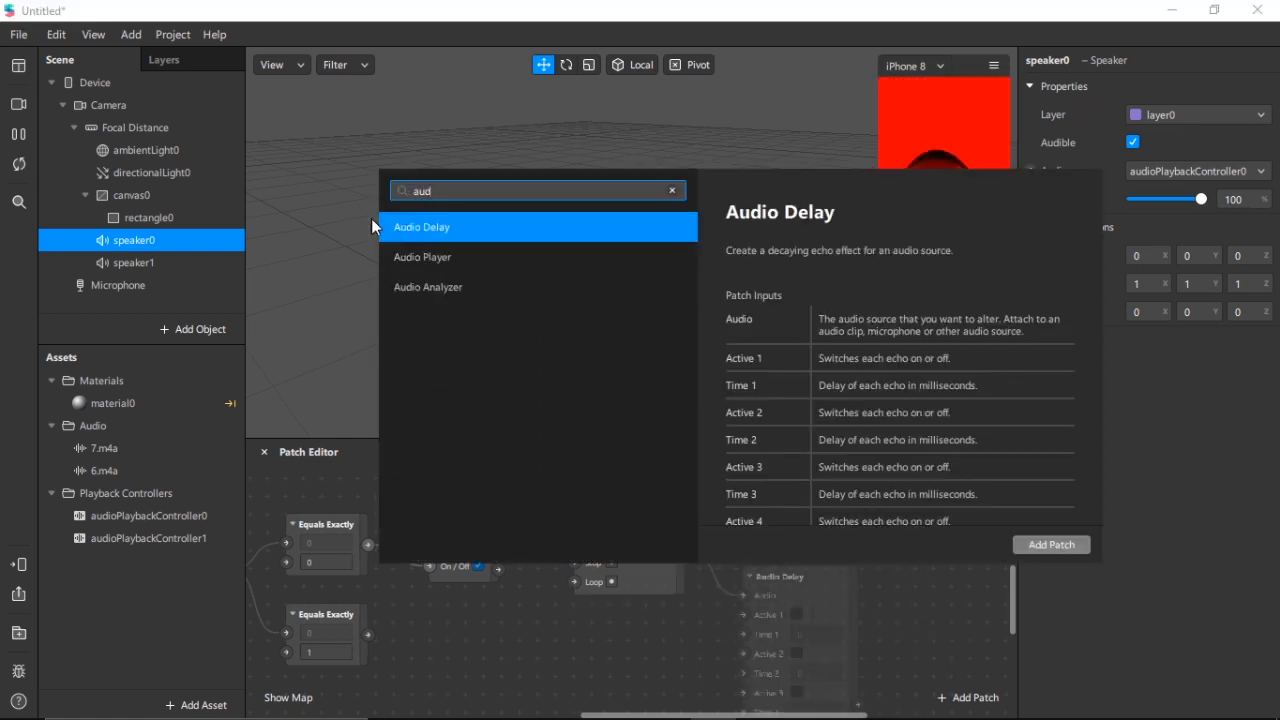
left_click(428, 258)
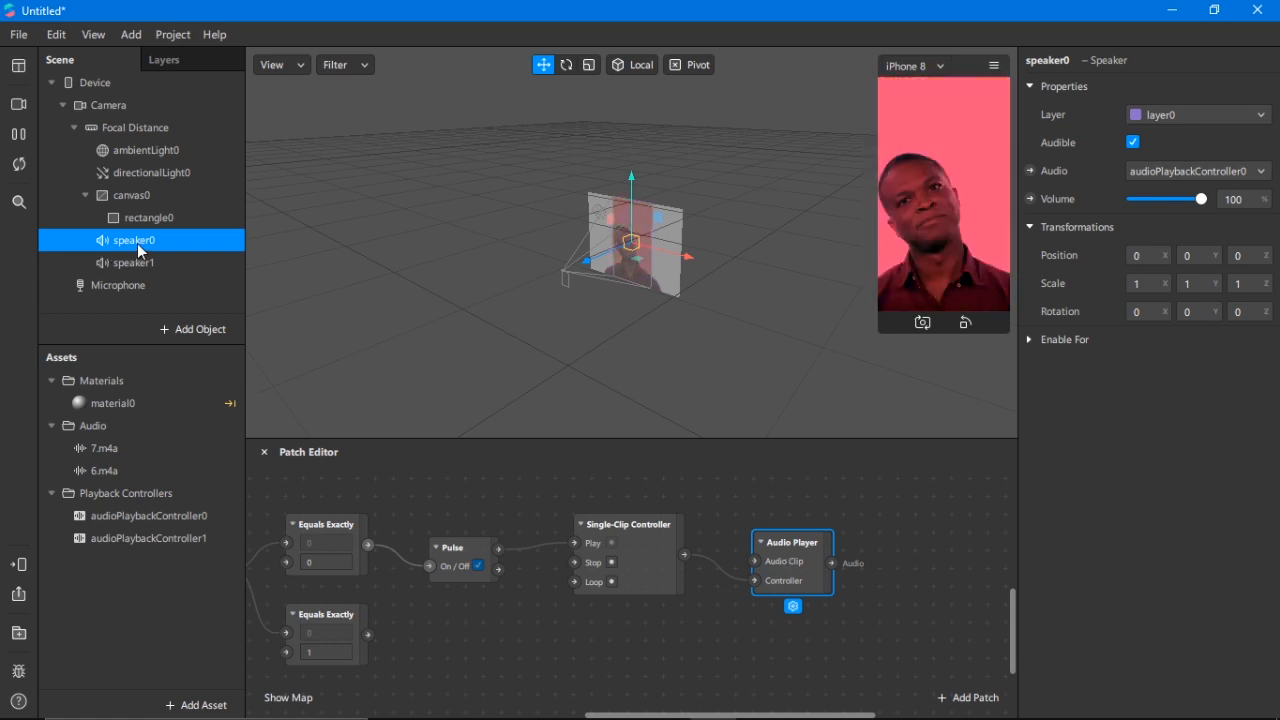
- Connect the Audio Player's output to a new speaker0 audio patch, and feed 7.m4a into its Audio Clip input
left_click(1031, 171)
left_click_drag(656, 620, 938, 542)
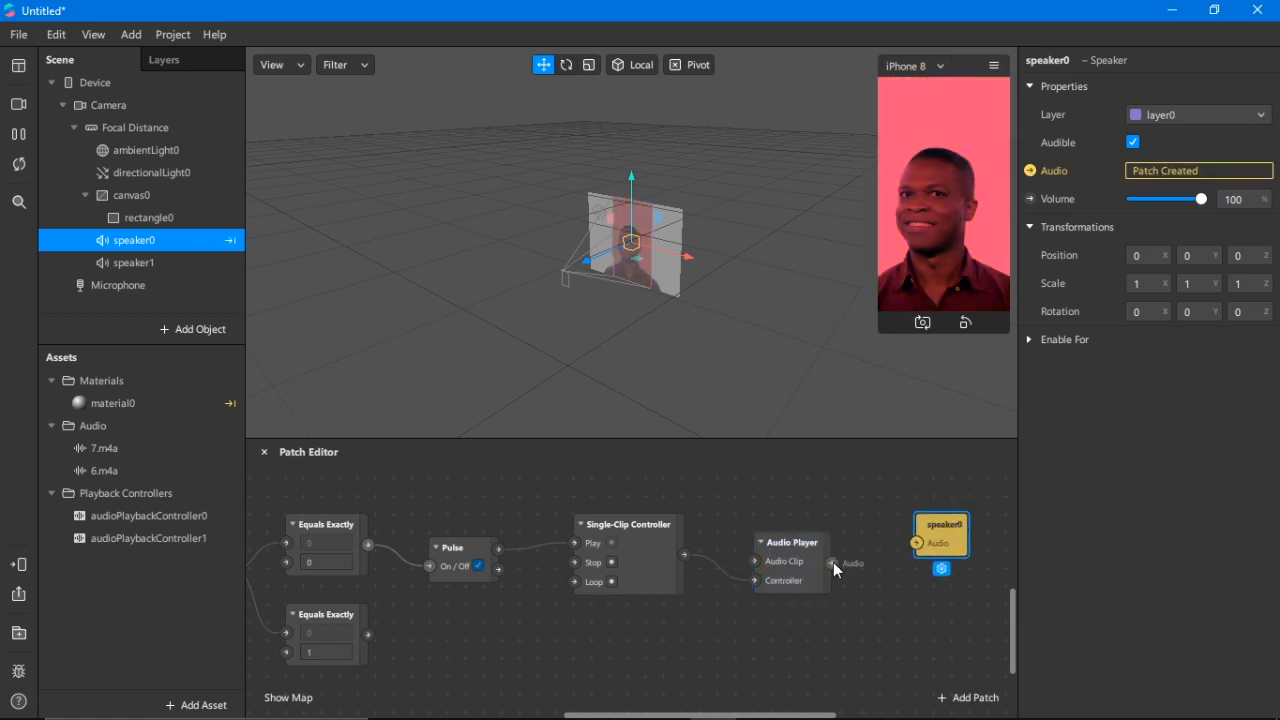
left_click_drag(833, 562, 919, 542)
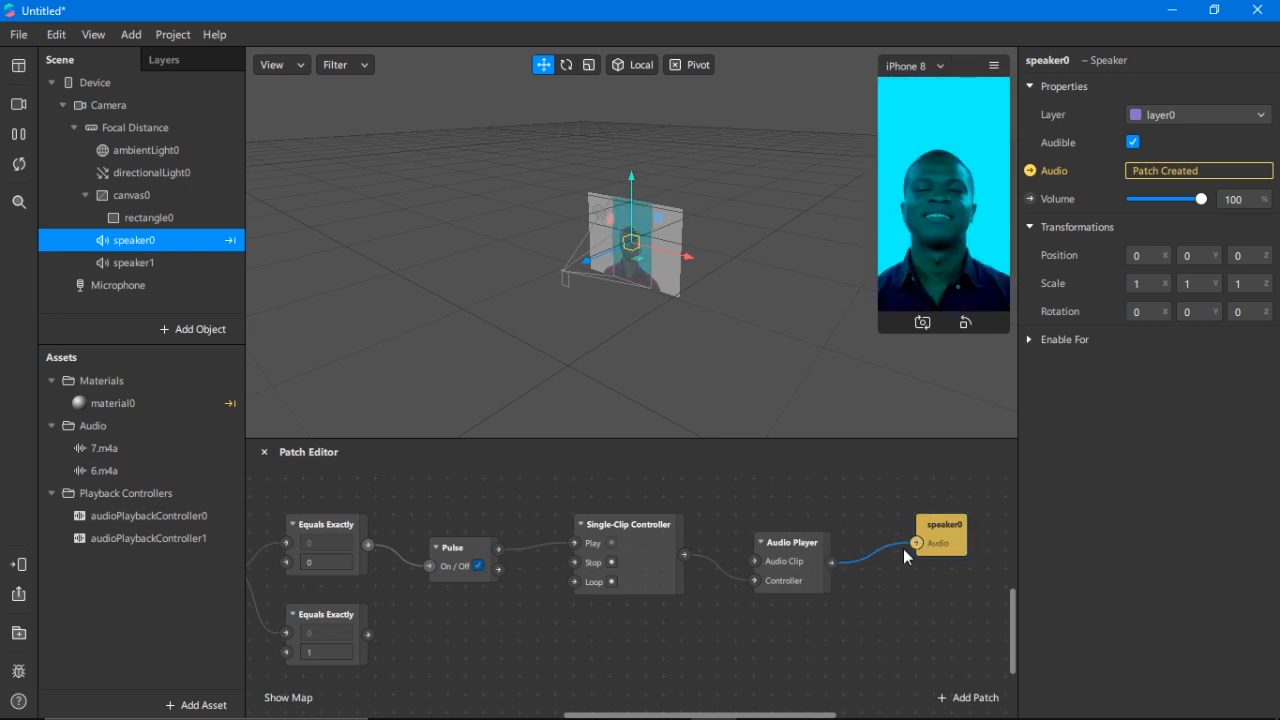
left_click(104, 450)
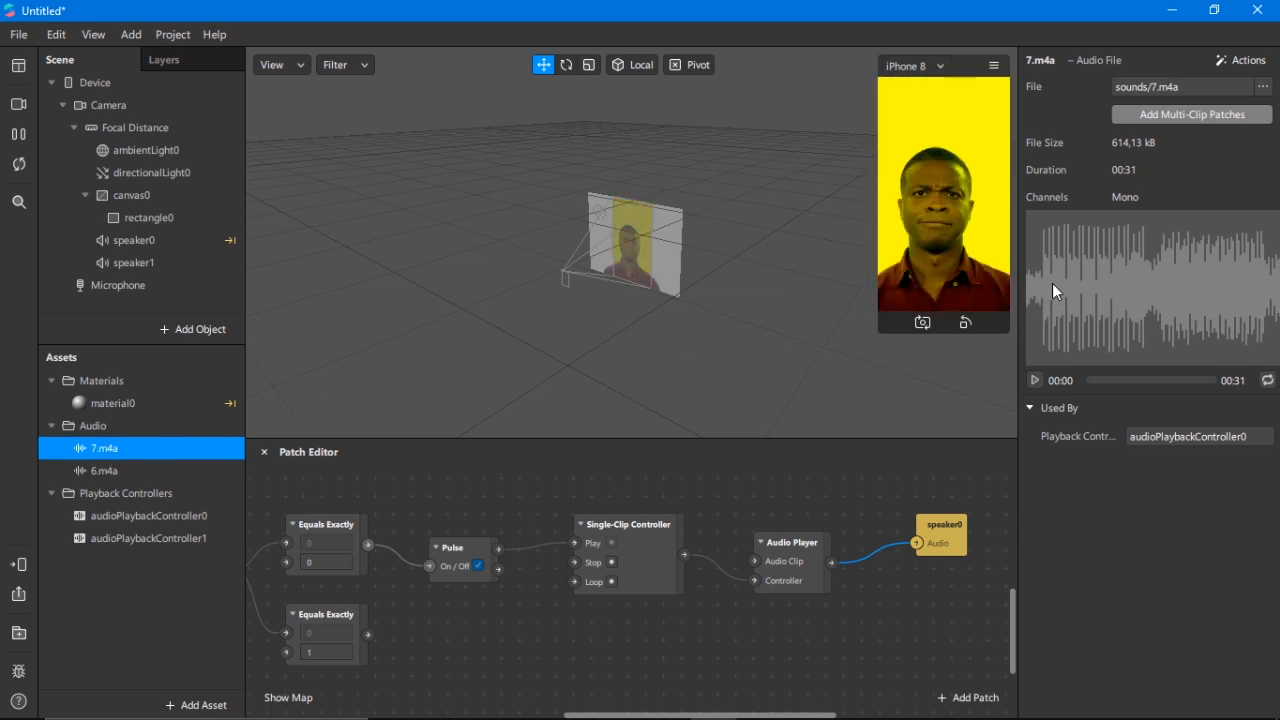
left_click_drag(185, 448, 755, 561)
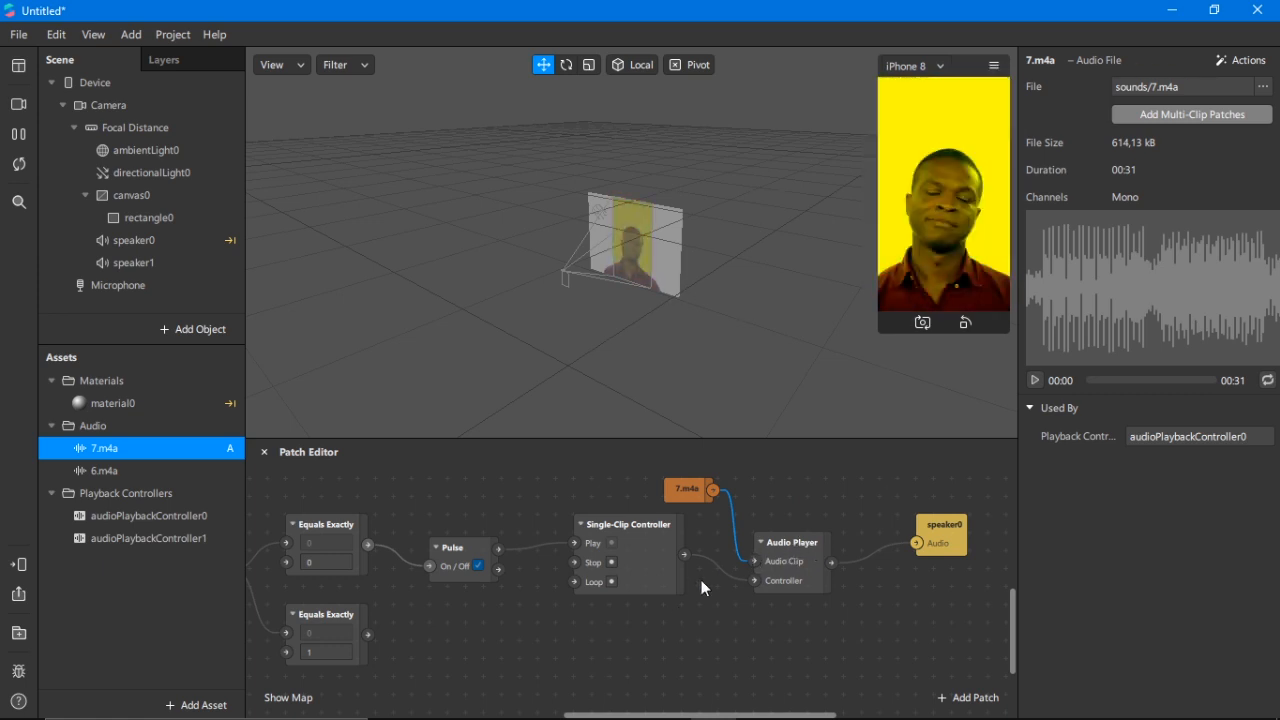
- Connect the Pulse patch's Turned Off output to the Single-Clip Controller's Stop input
left_click_drag(672, 716, 615, 714)
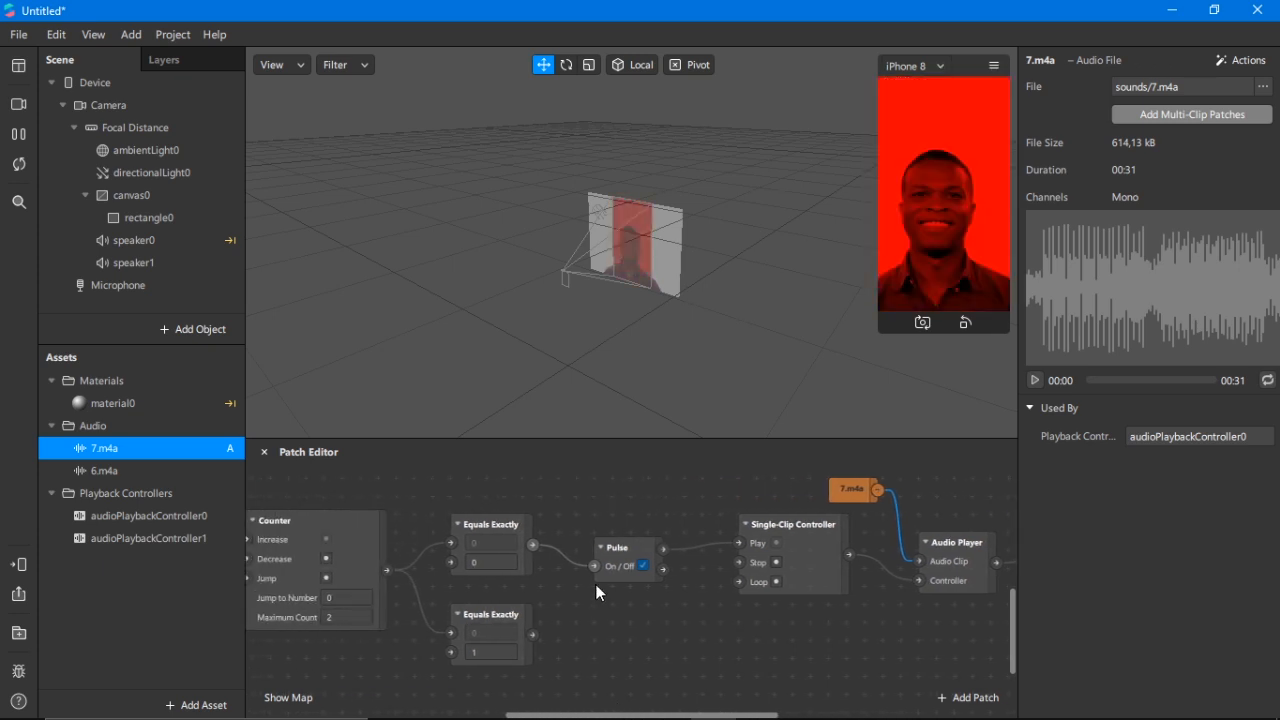
left_click(627, 561)
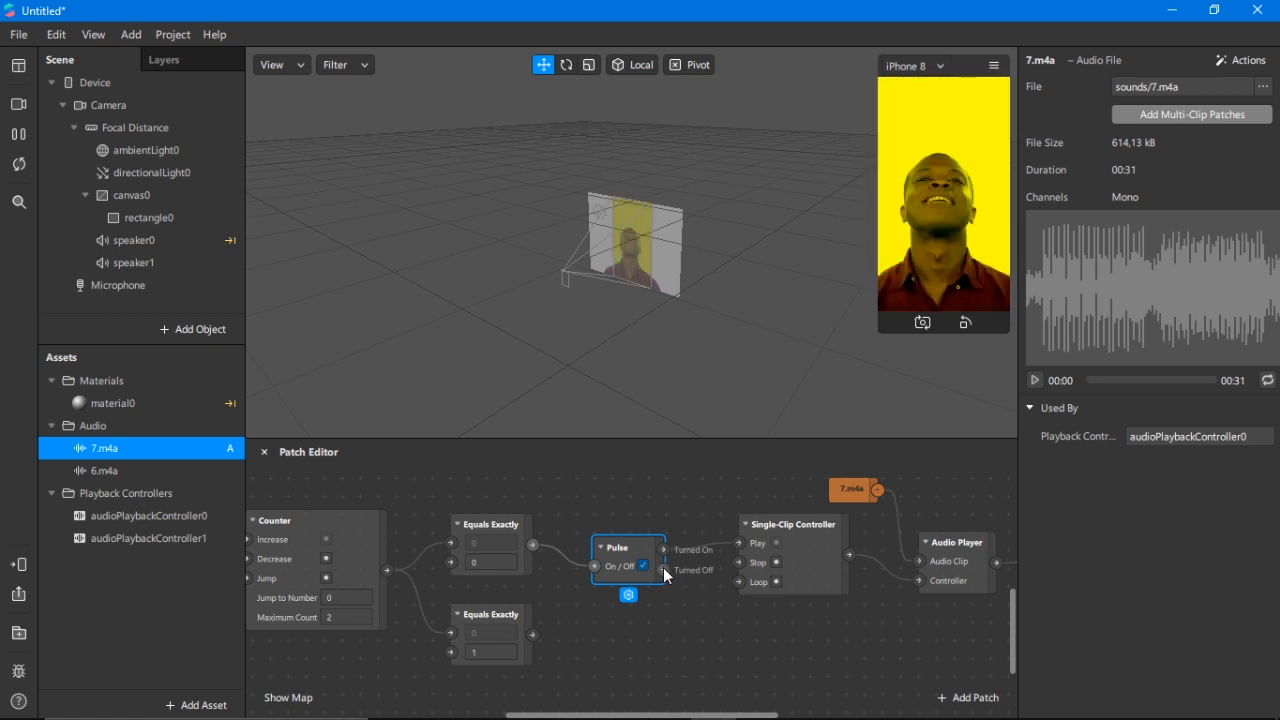
left_click_drag(734, 563, 735, 563)
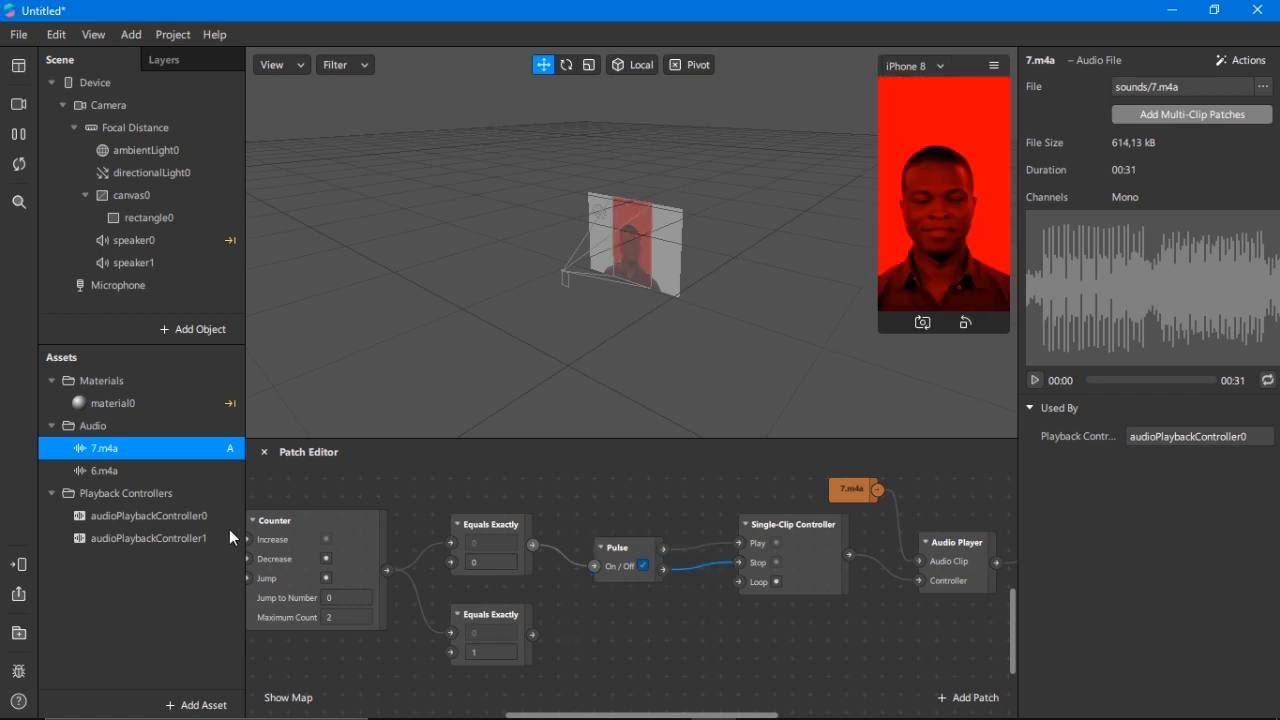
- Create a Reset patch for audioPlaybackController0, place it above the Pulse patch and connect Pulse's Turned Off output to it
left_click(184, 516)
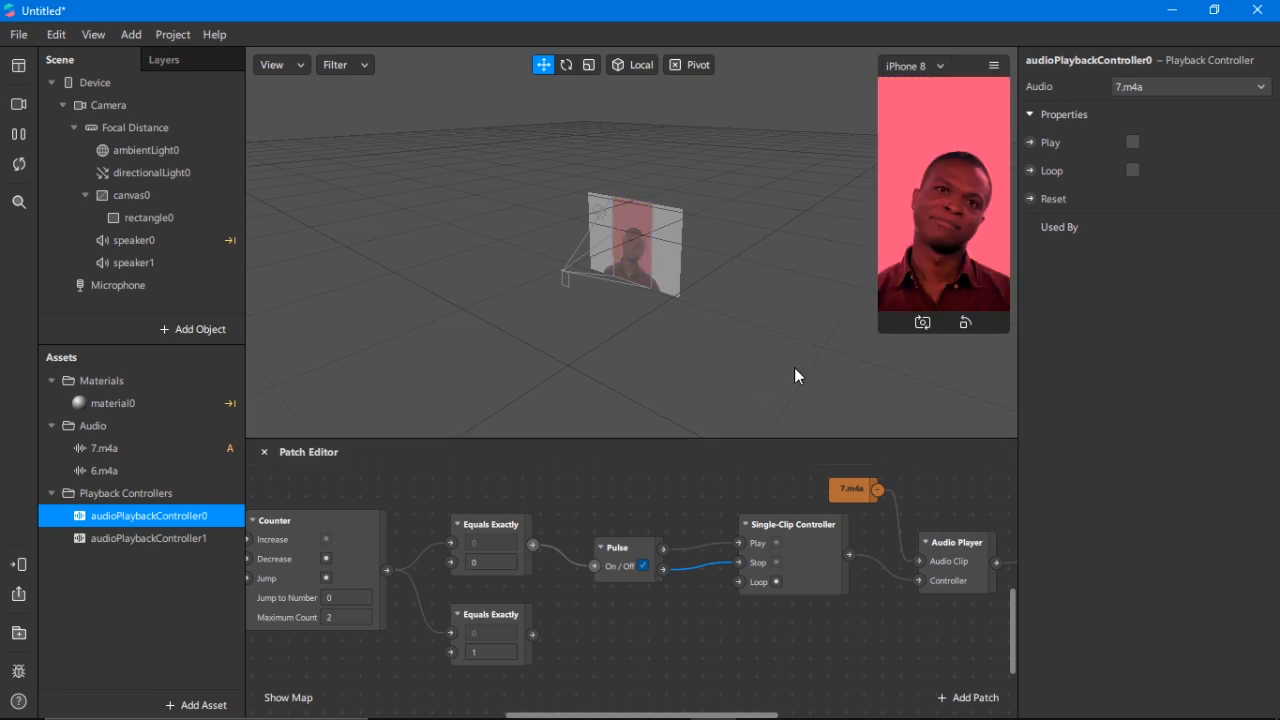
left_click(1031, 199)
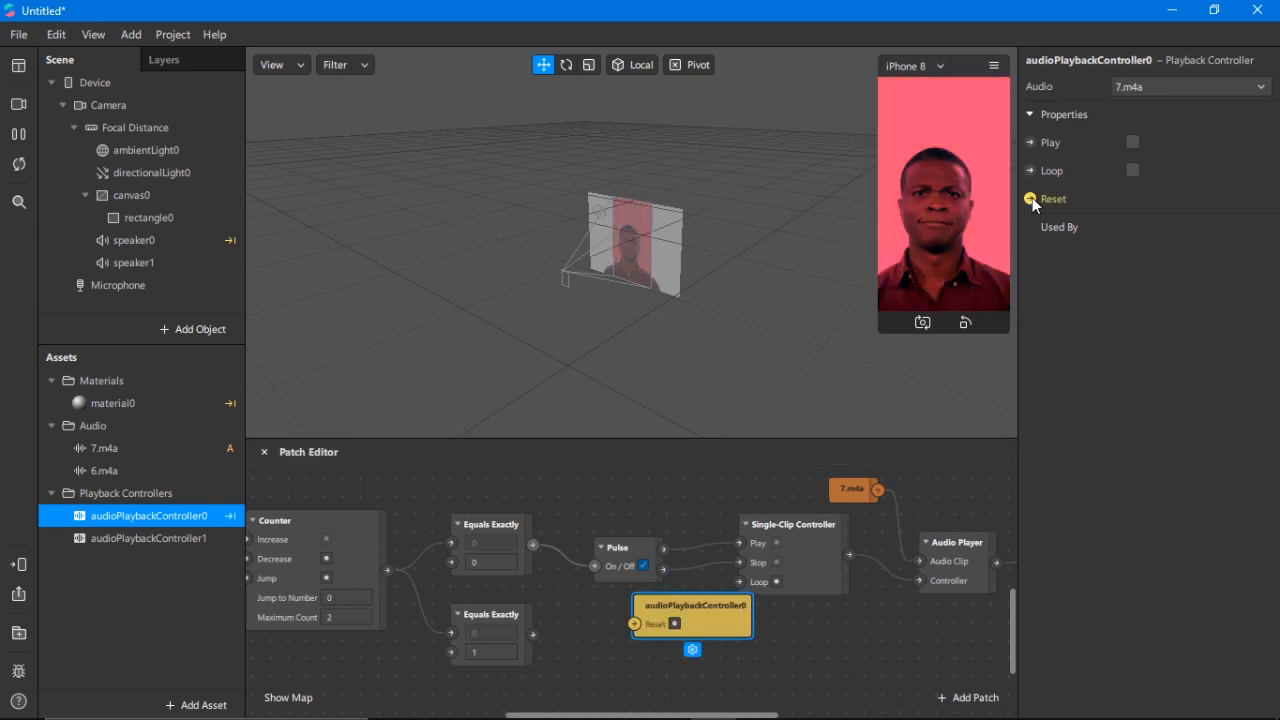
left_click_drag(705, 618, 647, 479)
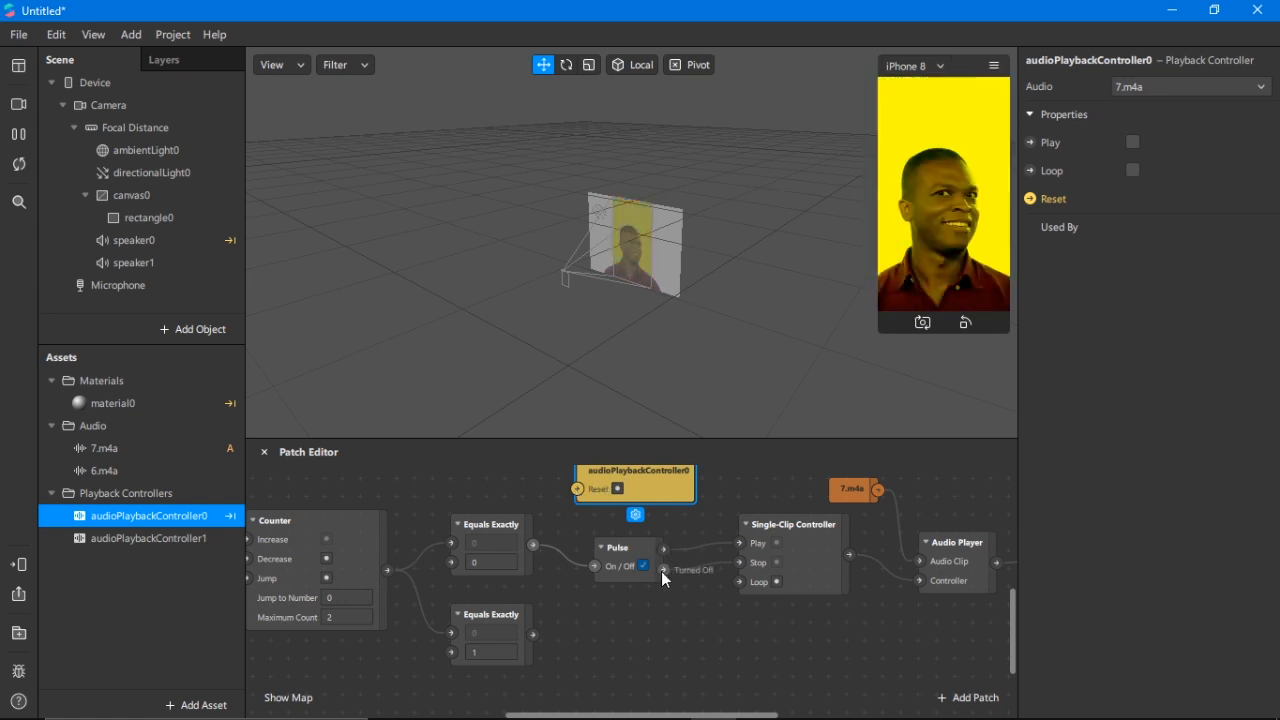
left_click_drag(662, 569, 576, 489)
left_click_drag(688, 482, 743, 489)
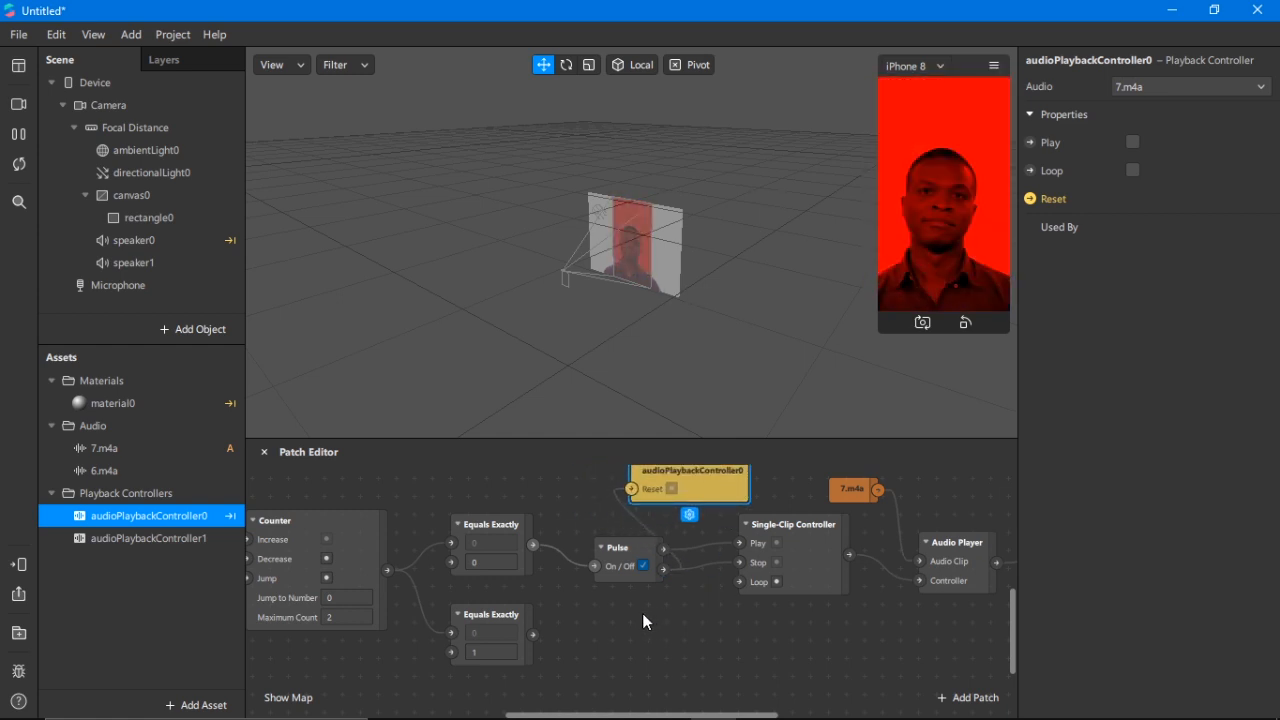
- Duplicate the Pulse, Single-Clip Controller and Audio Player patches together and place the copies below the originals
left_click_drag(662, 716, 757, 716)
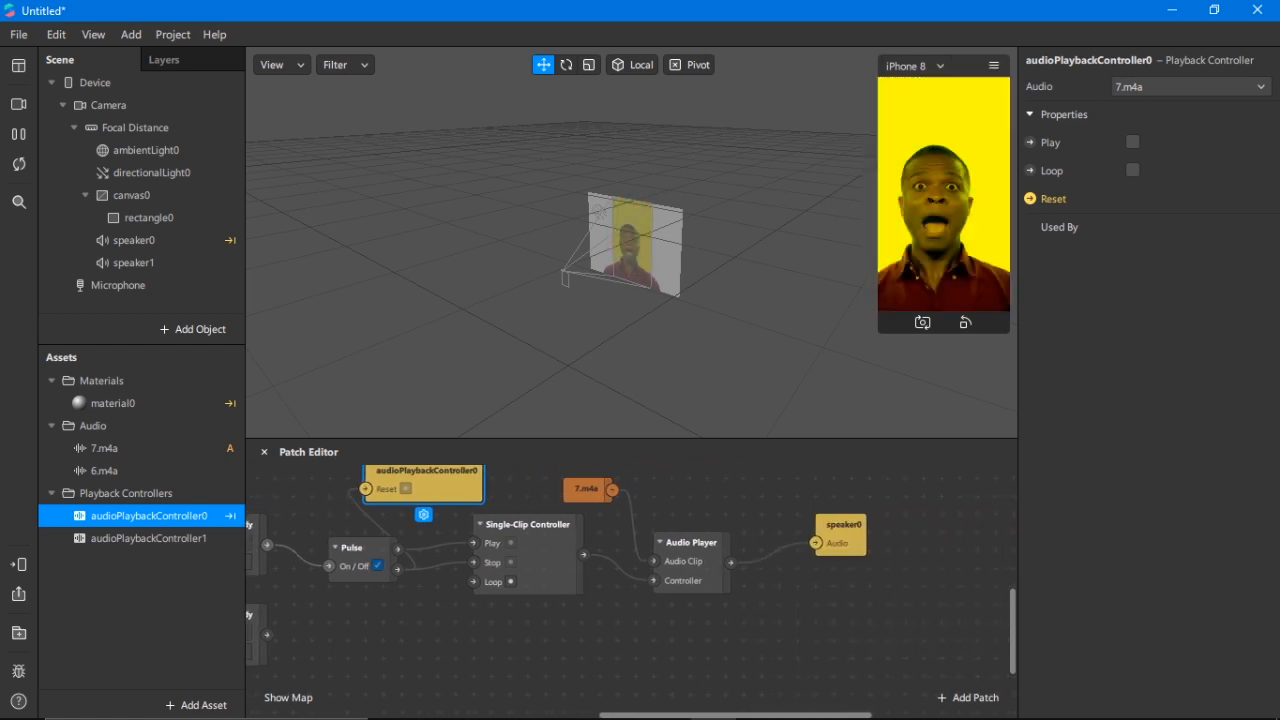
left_click_drag(743, 627, 364, 550)
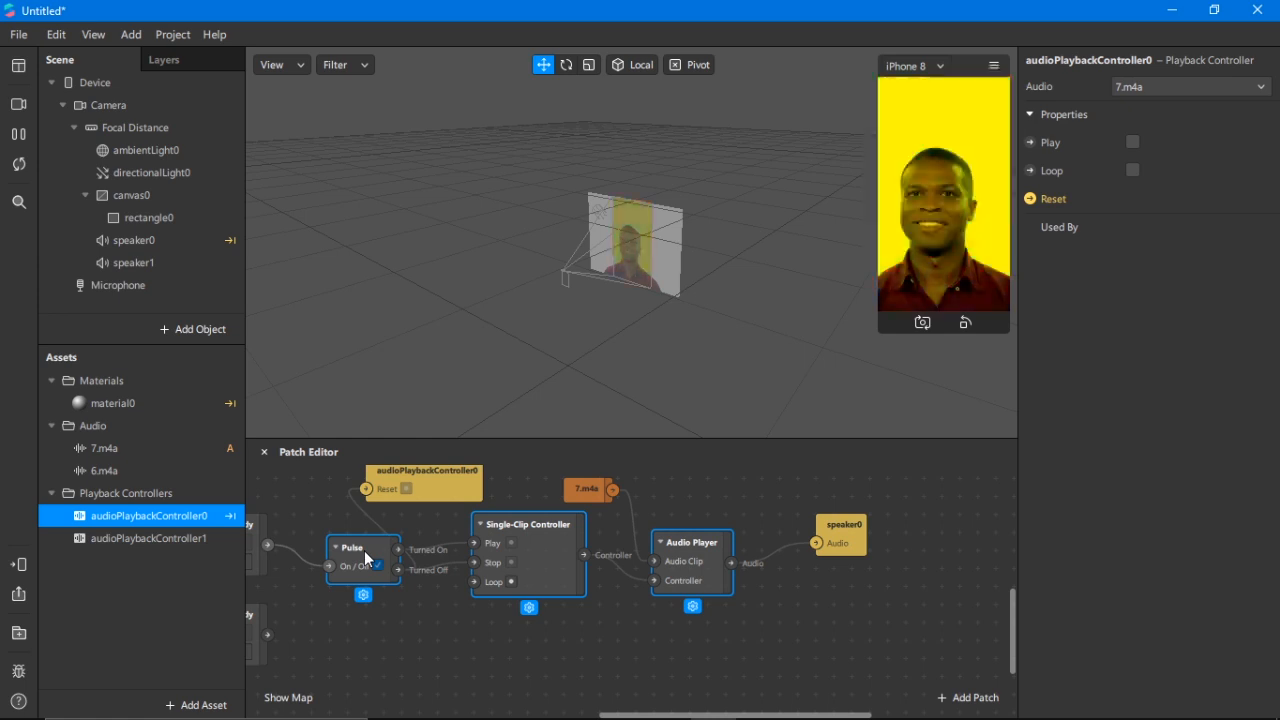
key("ctrl+d")
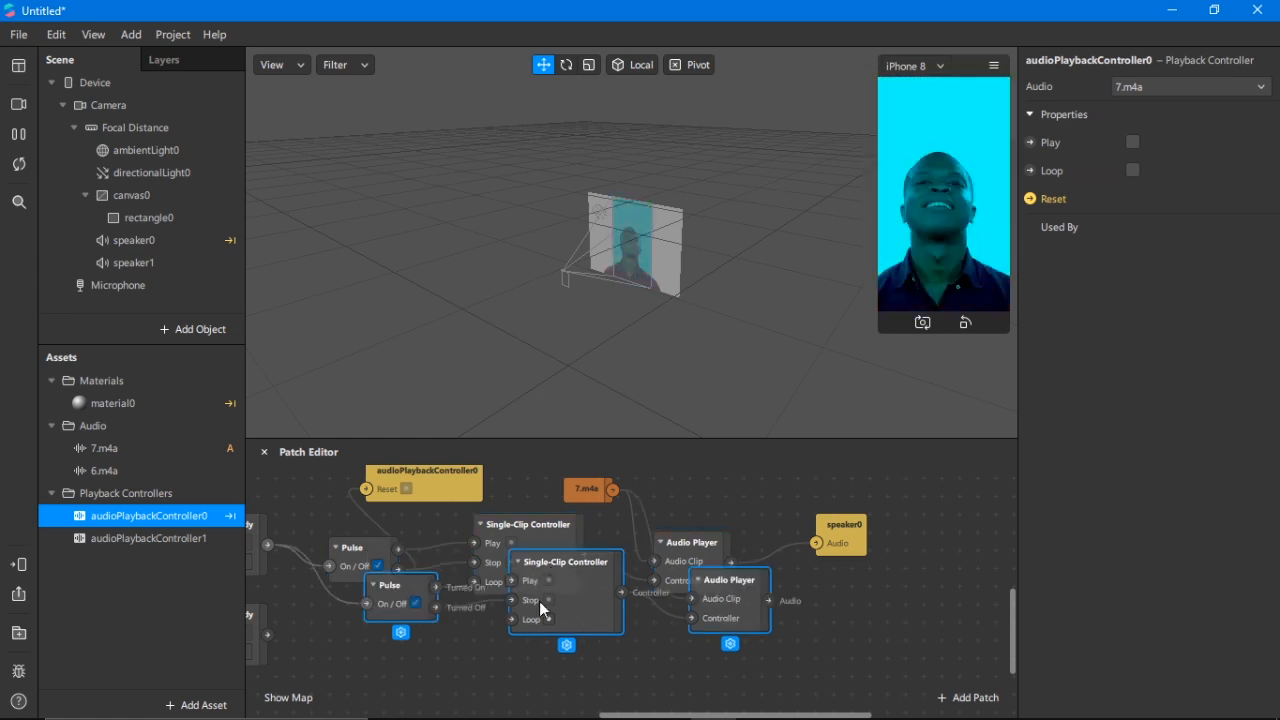
left_click_drag(539, 601, 525, 647)
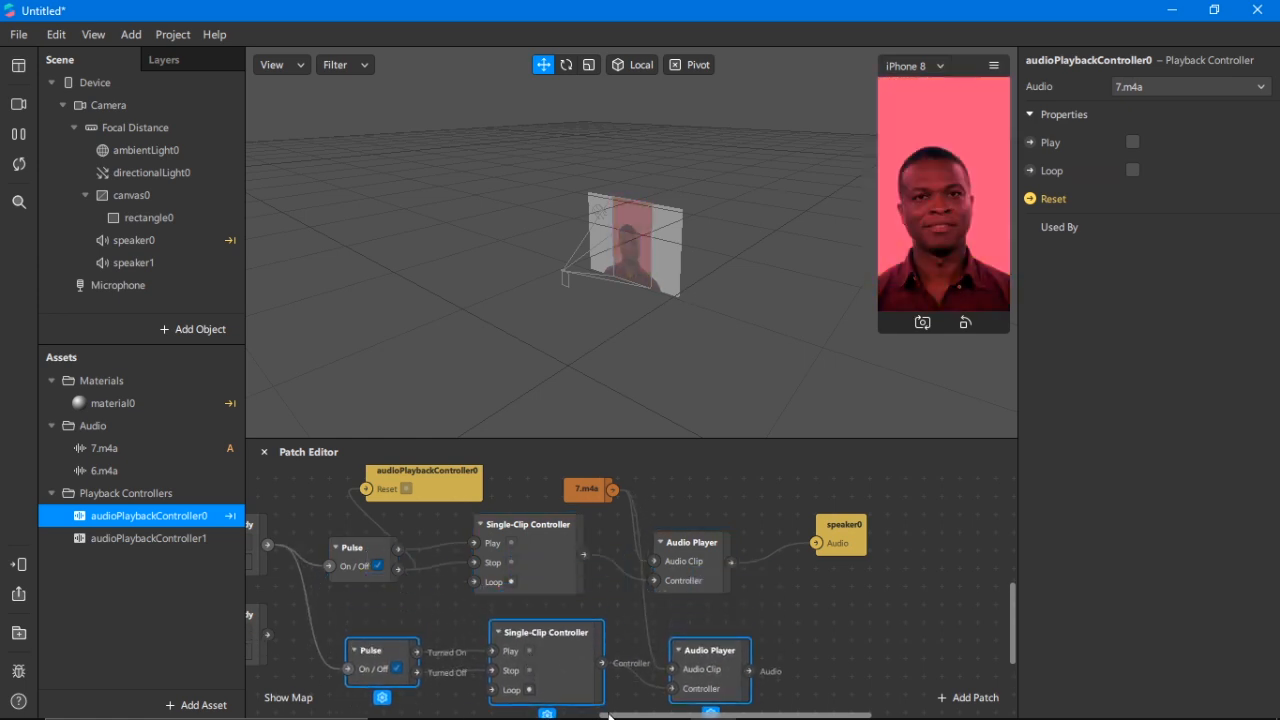
- Connect the Equals Exactly patch that compares with 1 to the duplicated Pulse patch in place of the original link
left_click_drag(609, 716, 505, 716)
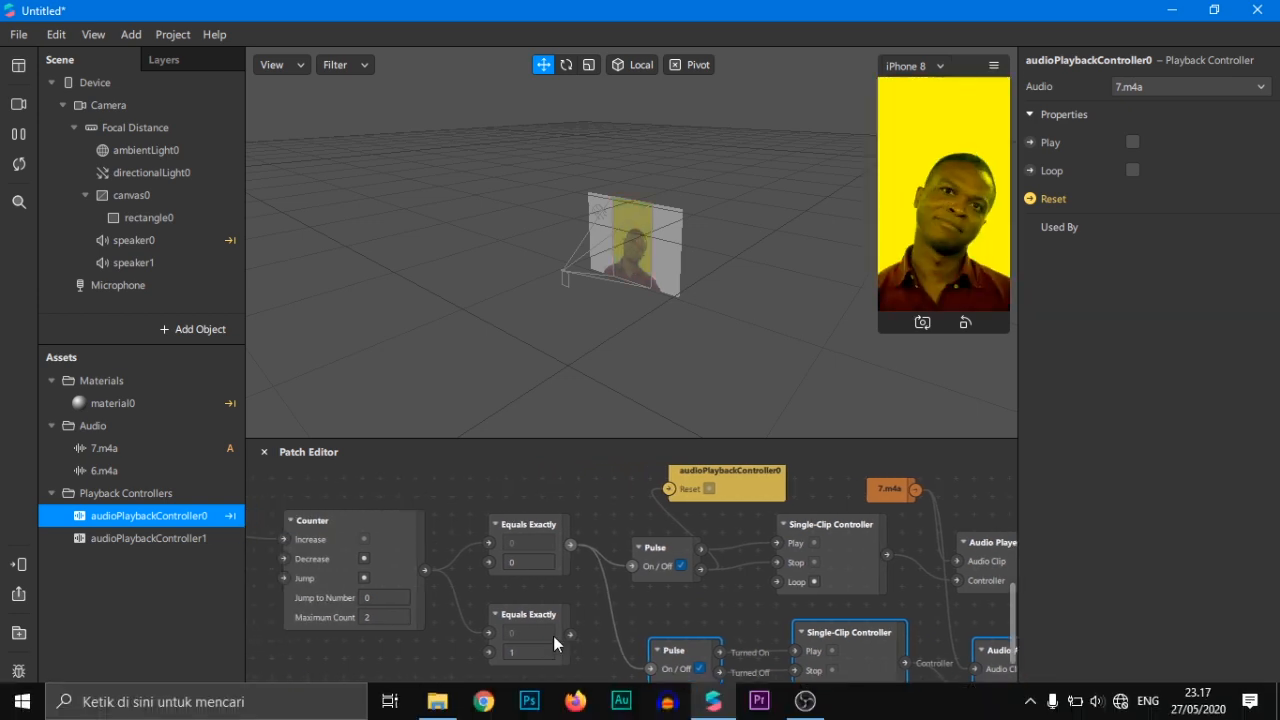
scroll(595, 599, "down", 1)
left_click_drag(572, 616, 651, 651)
- Add a 6.m4a patch beside the duplicated Audio Player and connect it to that player's Audio Clip input
left_click_drag(651, 716, 752, 714)
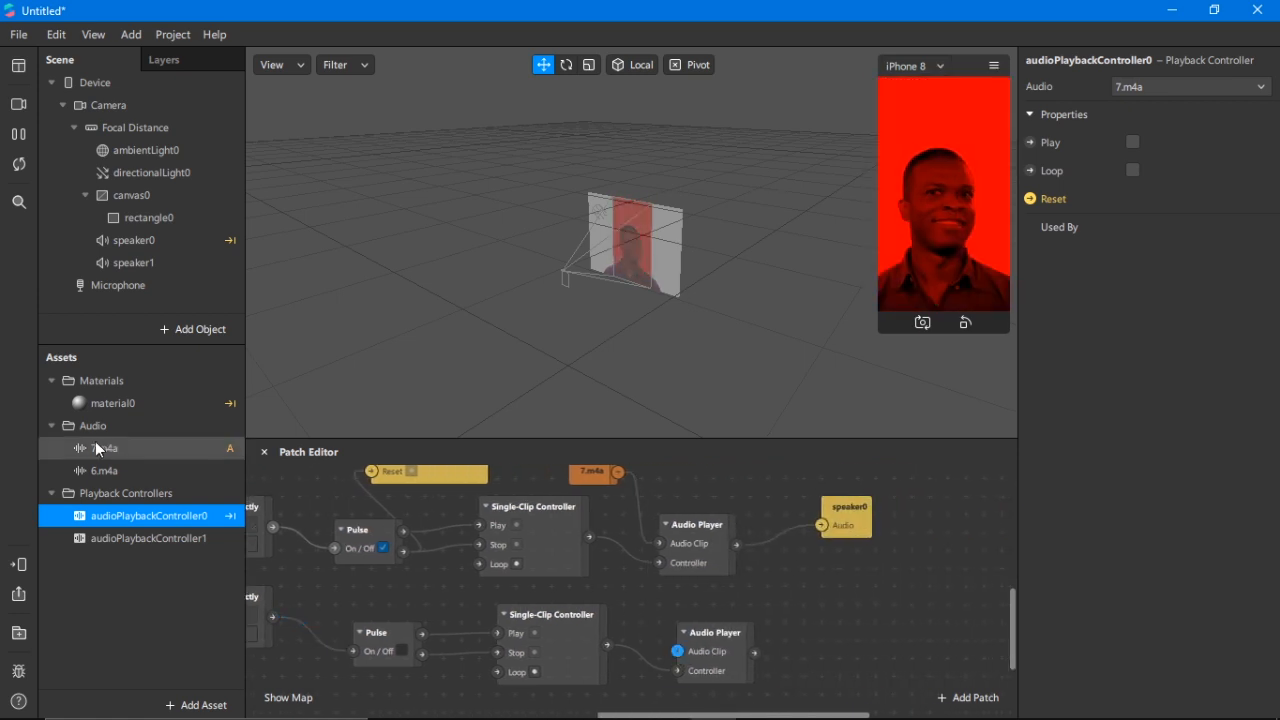
left_click(96, 470)
left_click_drag(80, 466, 468, 519)
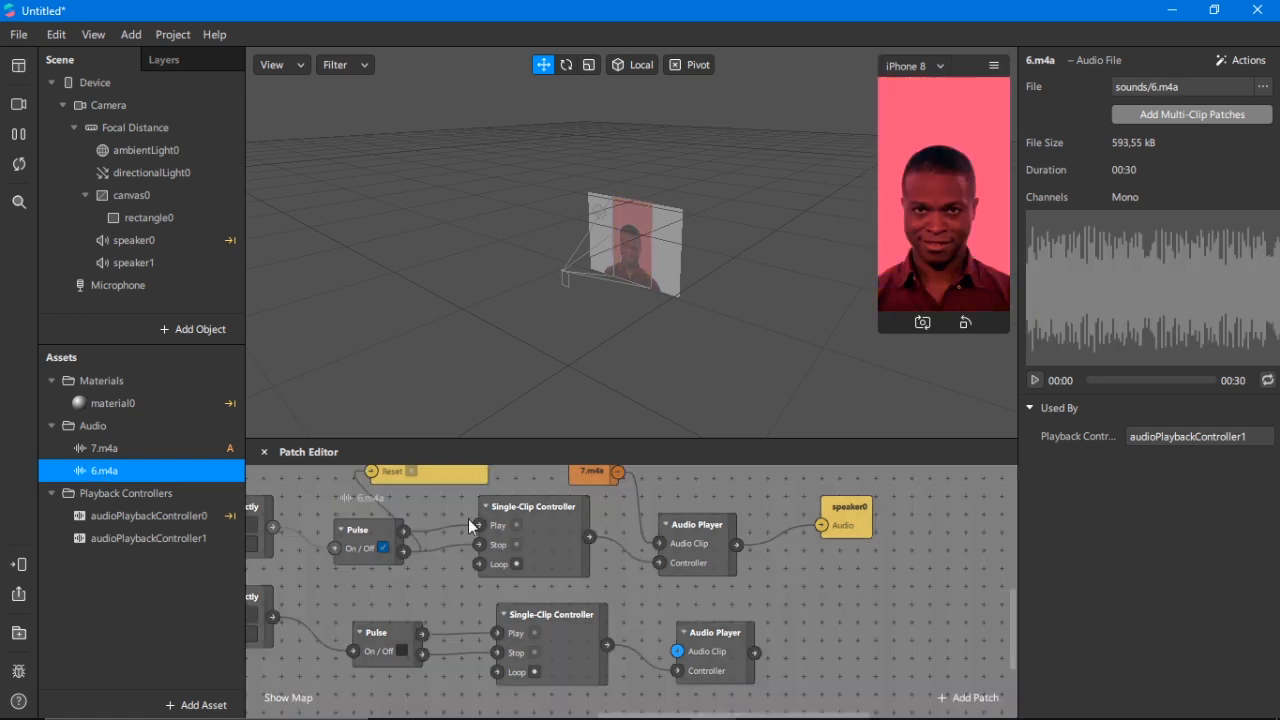
mouse_move(633, 596)
left_mouse_down()
mouse_move(643, 607)
mouse_move(620, 624)
left_mouse_up()
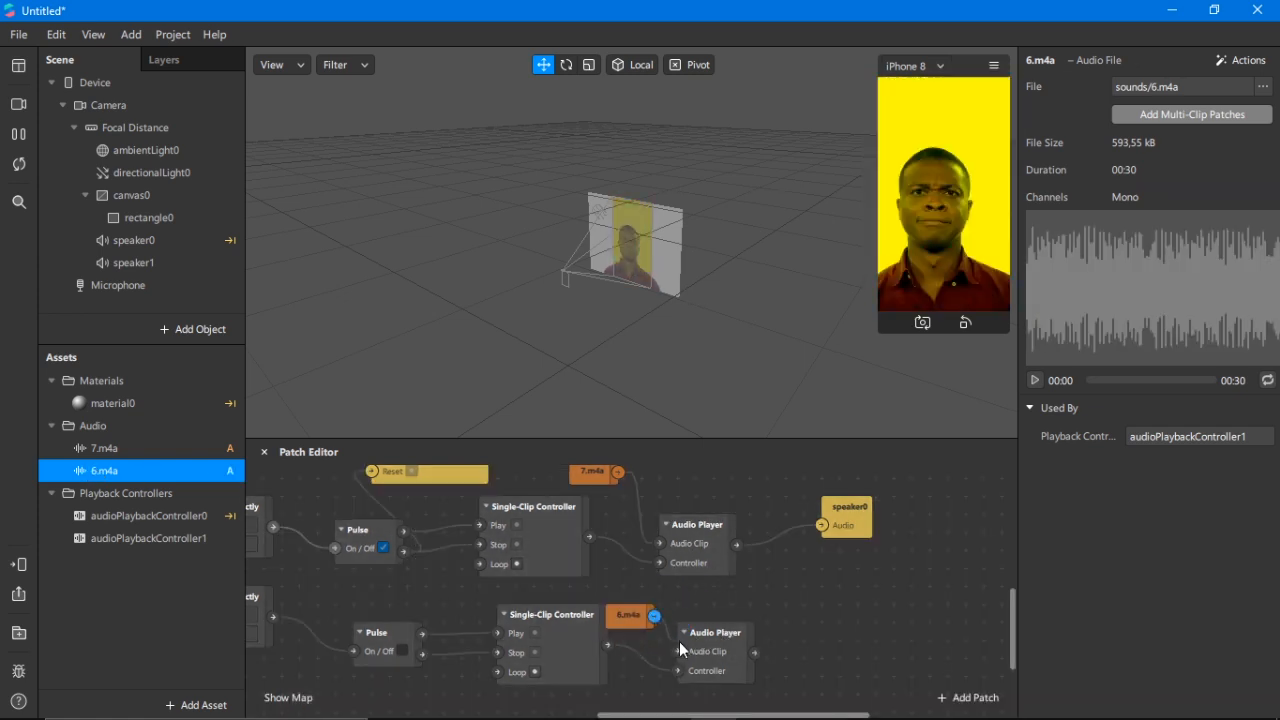
left_click_drag(714, 636, 748, 636)
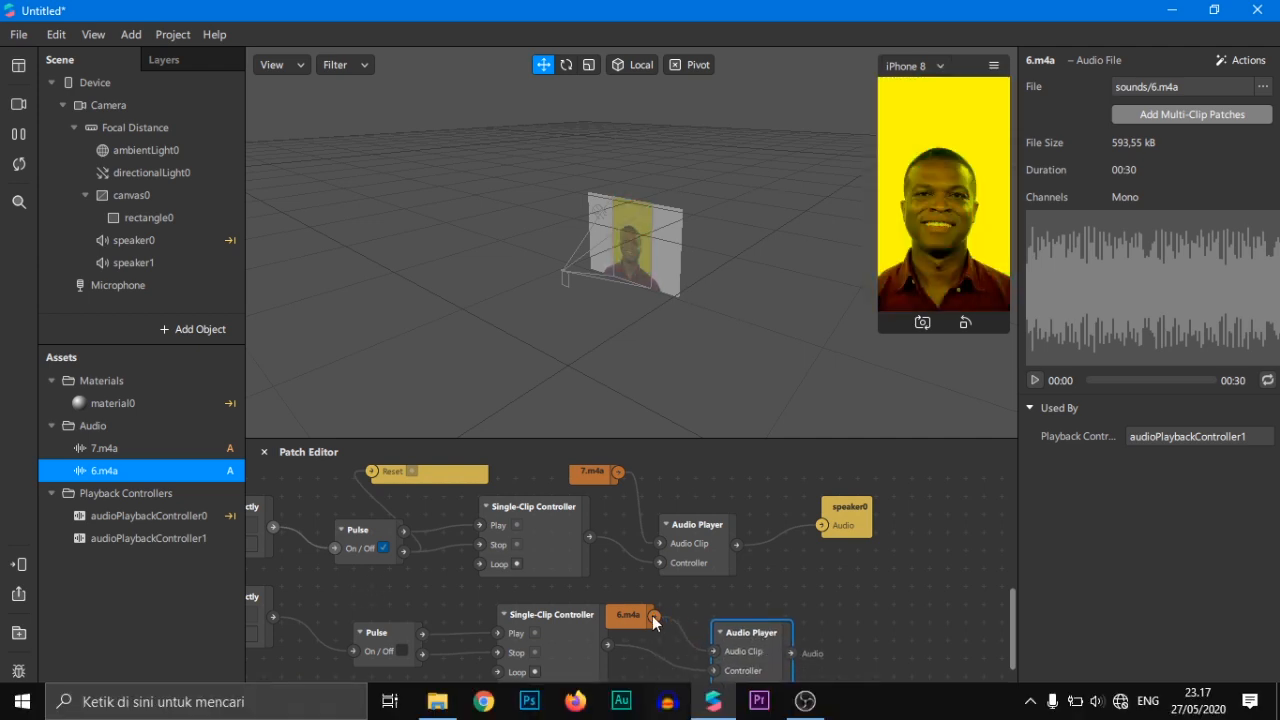
- Create a Reset patch for audioPlaybackController1, place it below the duplicated Pulse patch and connect that Pulse's Turned Off output to it
left_click_drag(700, 713, 567, 716)
left_click(165, 550)
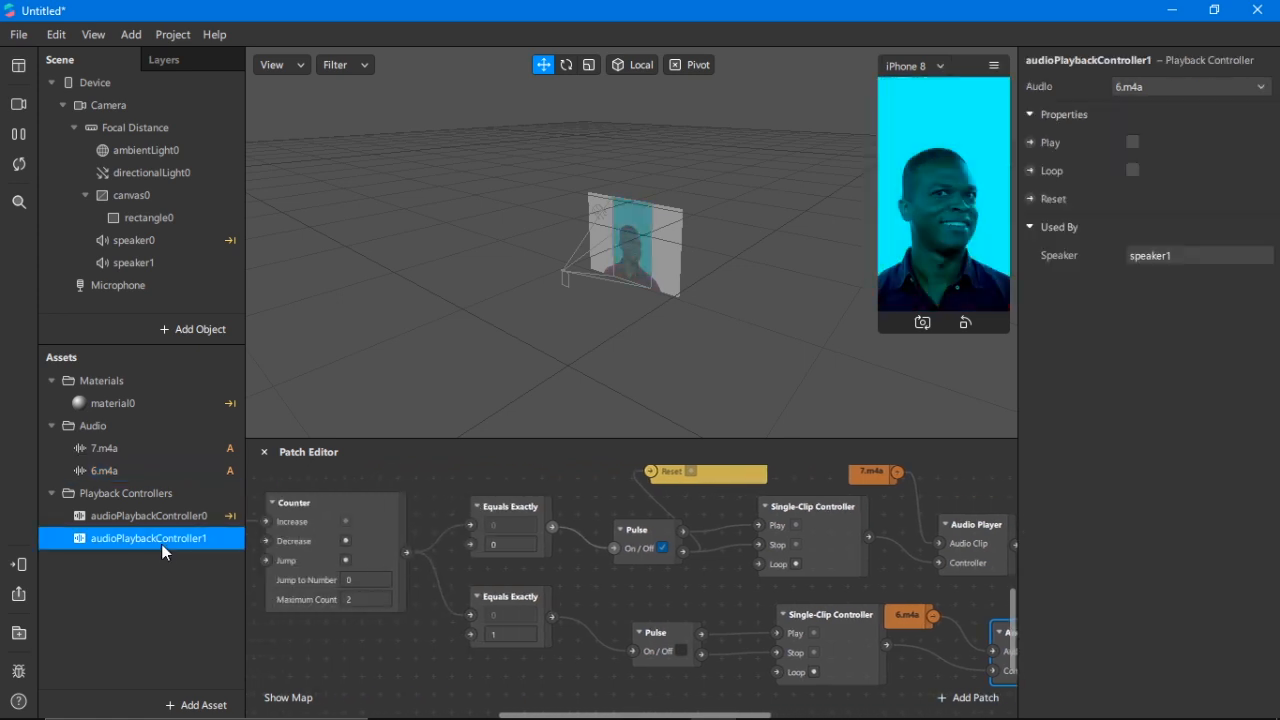
left_click(1031, 199)
left_click_drag(672, 611, 720, 702)
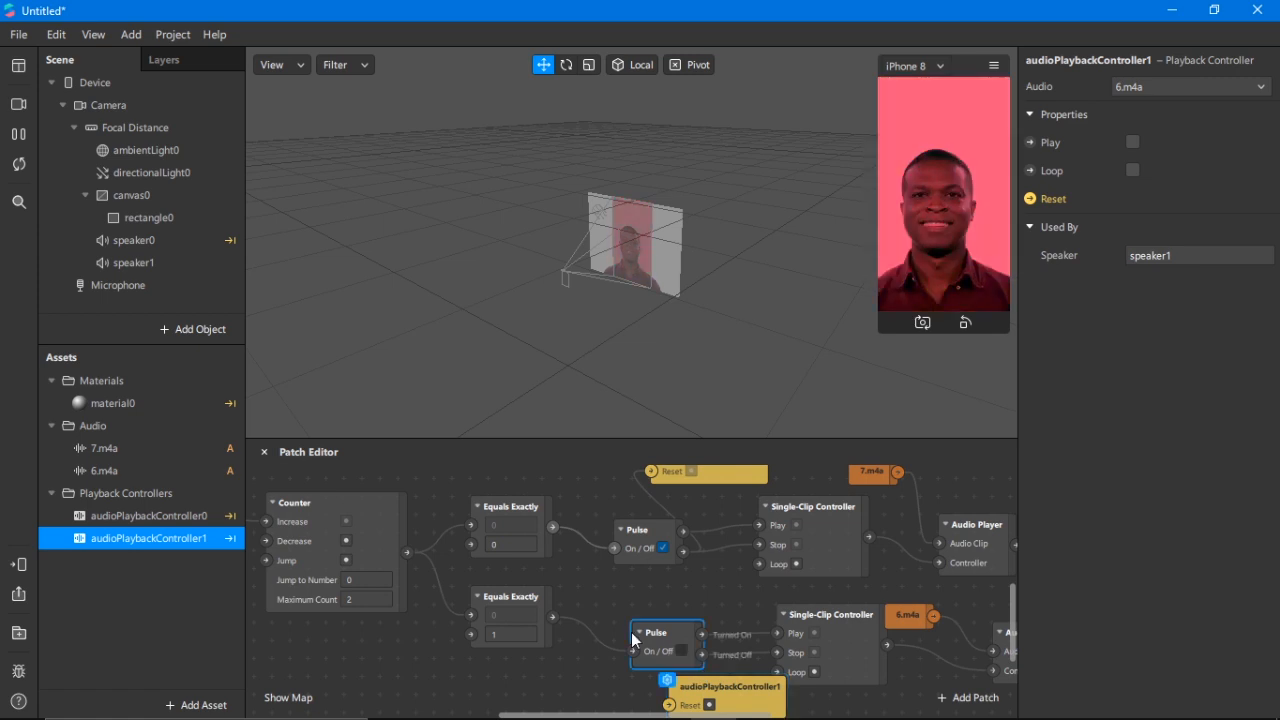
left_click_drag(651, 645, 597, 627)
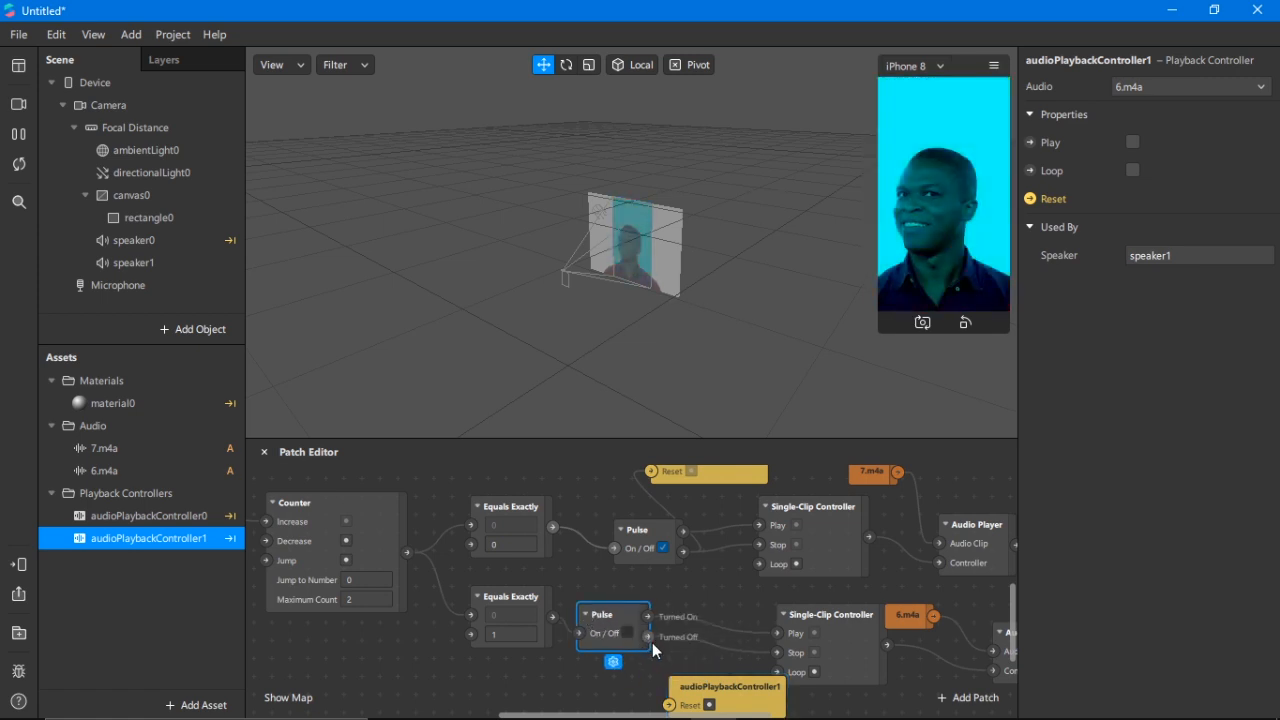
left_click_drag(651, 637, 688, 665)
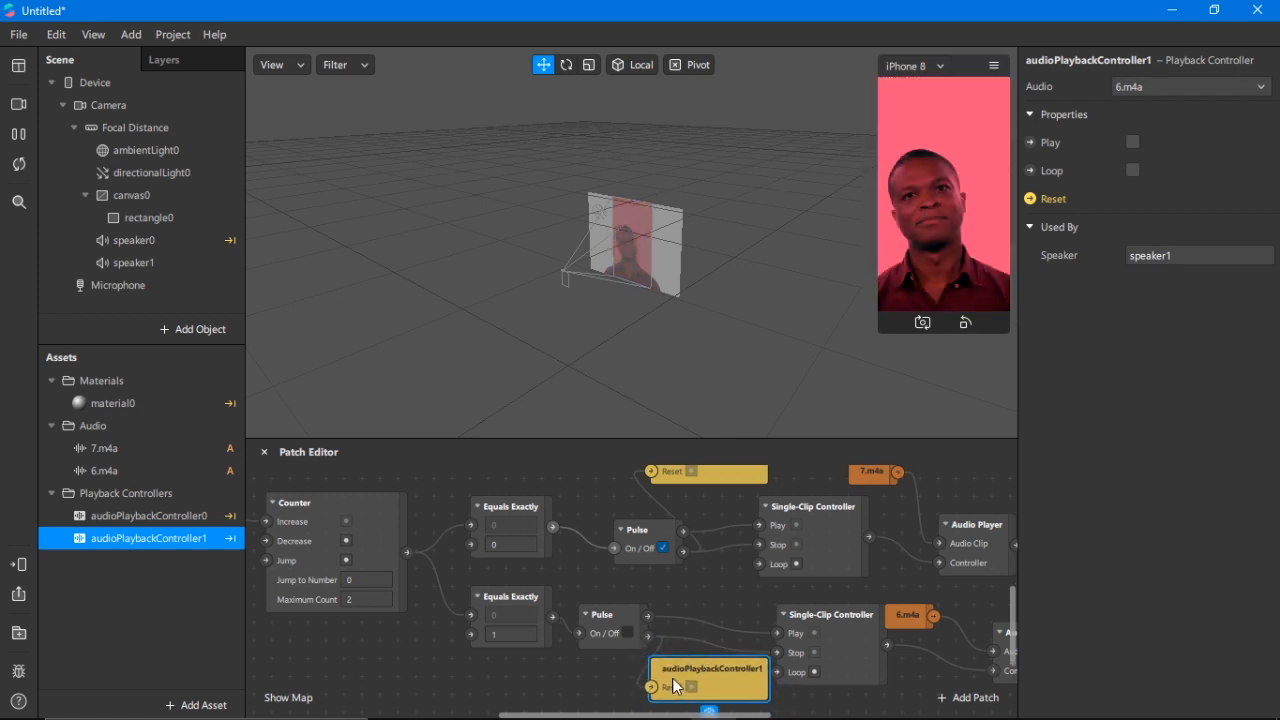
- Connect the duplicated Audio Player's output to a new speaker1 audio patch, and restart the effect preview
left_click(144, 266)
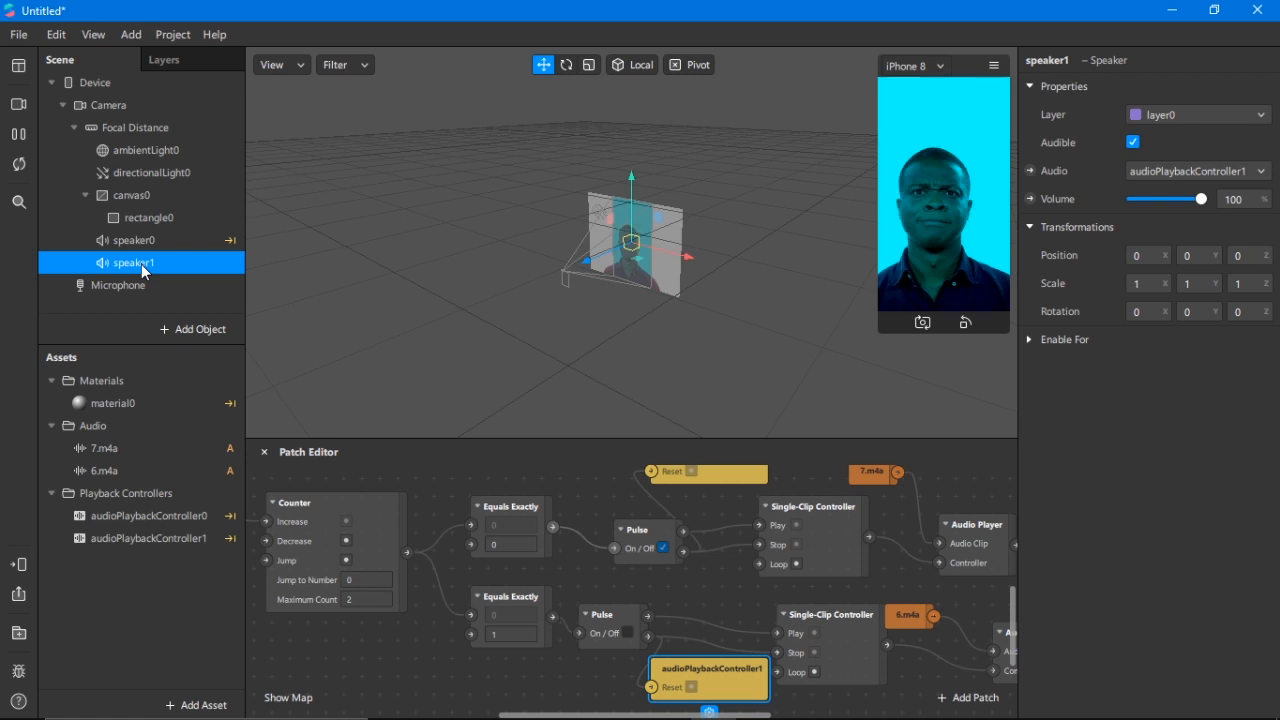
left_click(1030, 171)
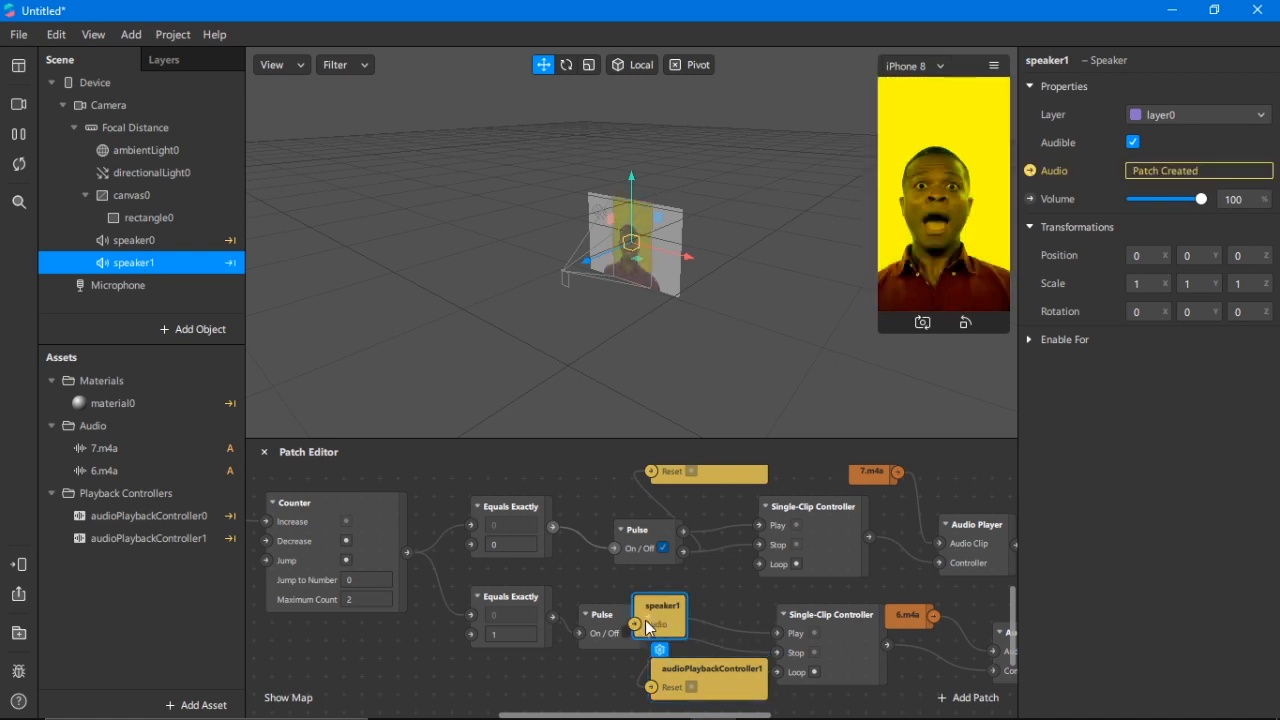
scroll(459, 617, "right", 5)
left_click_drag(378, 618, 862, 636)
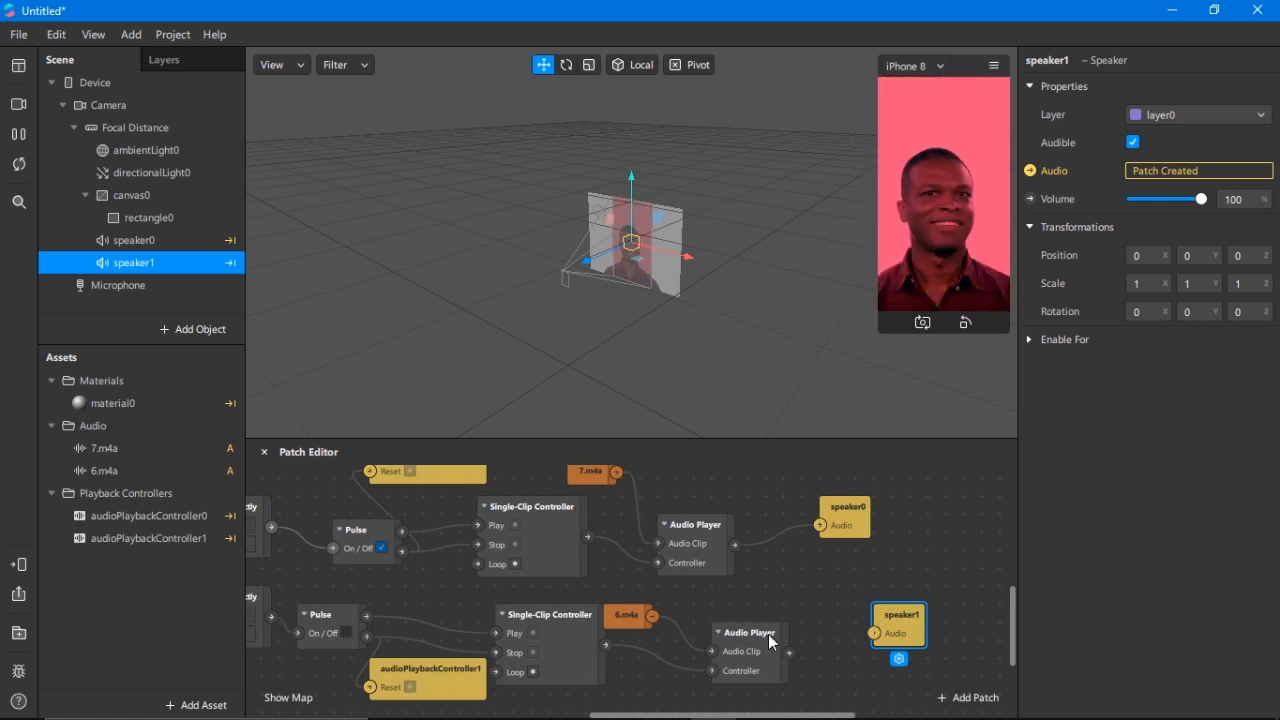
left_click_drag(787, 653, 874, 633)
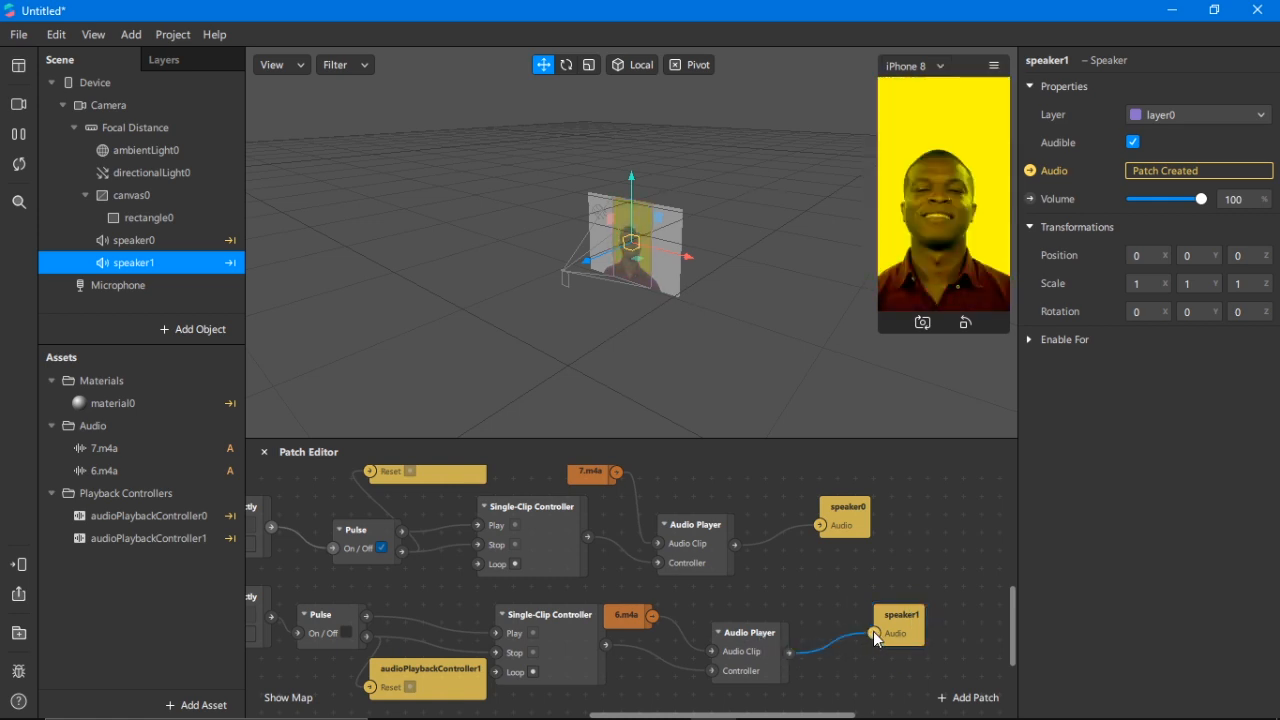
left_click(15, 168)
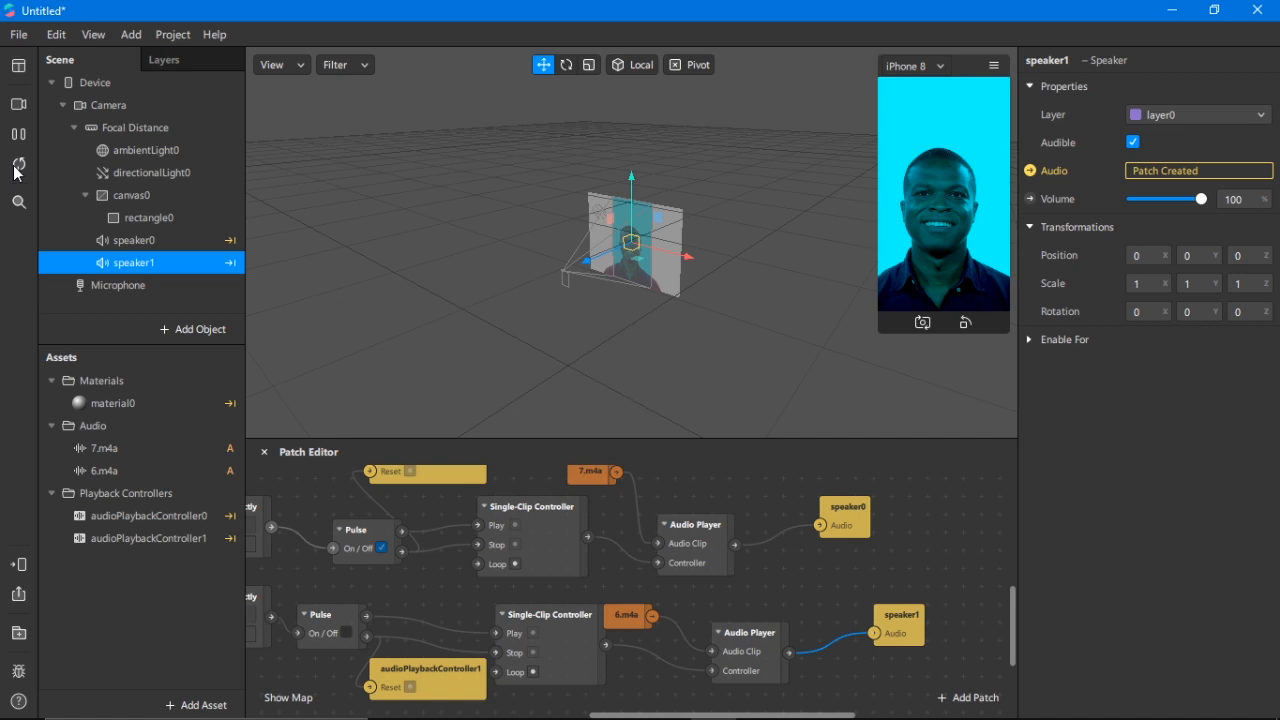
- Enlarge the device preview, test the audio switching with screen taps, restart the effect and pause the preview
left_click(886, 327)
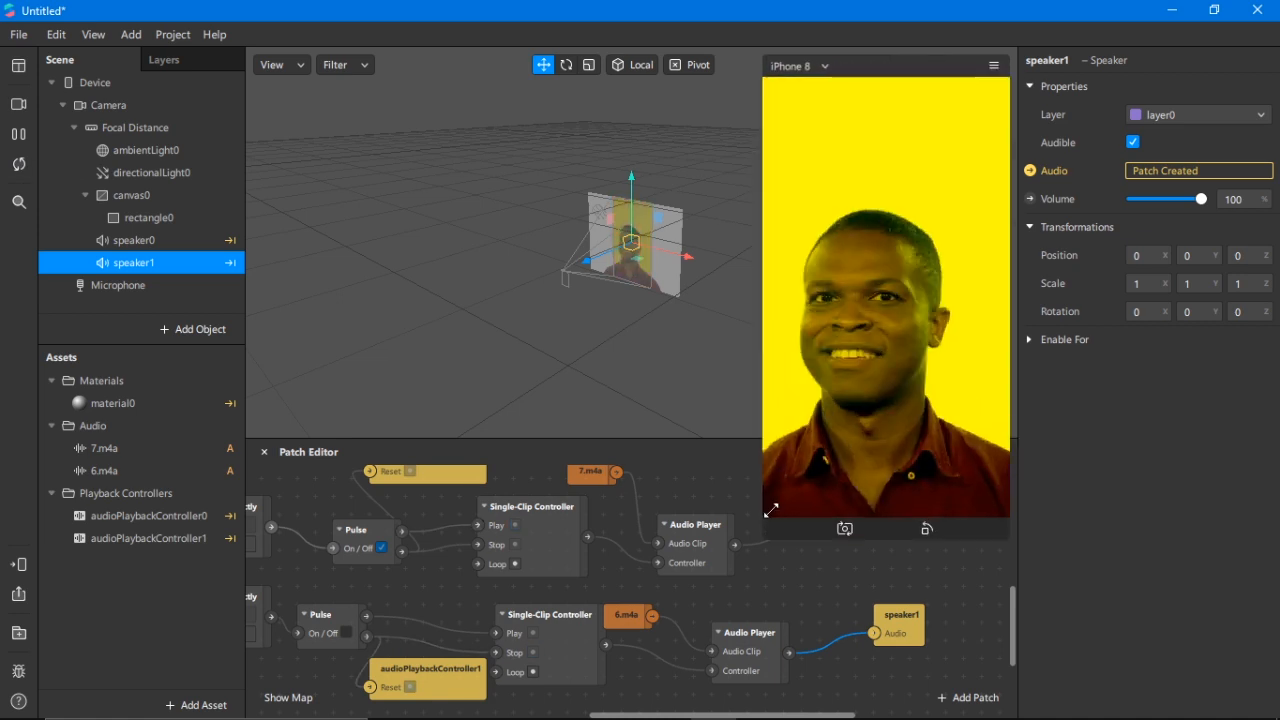
left_click(994, 65)
left_click(1010, 95)
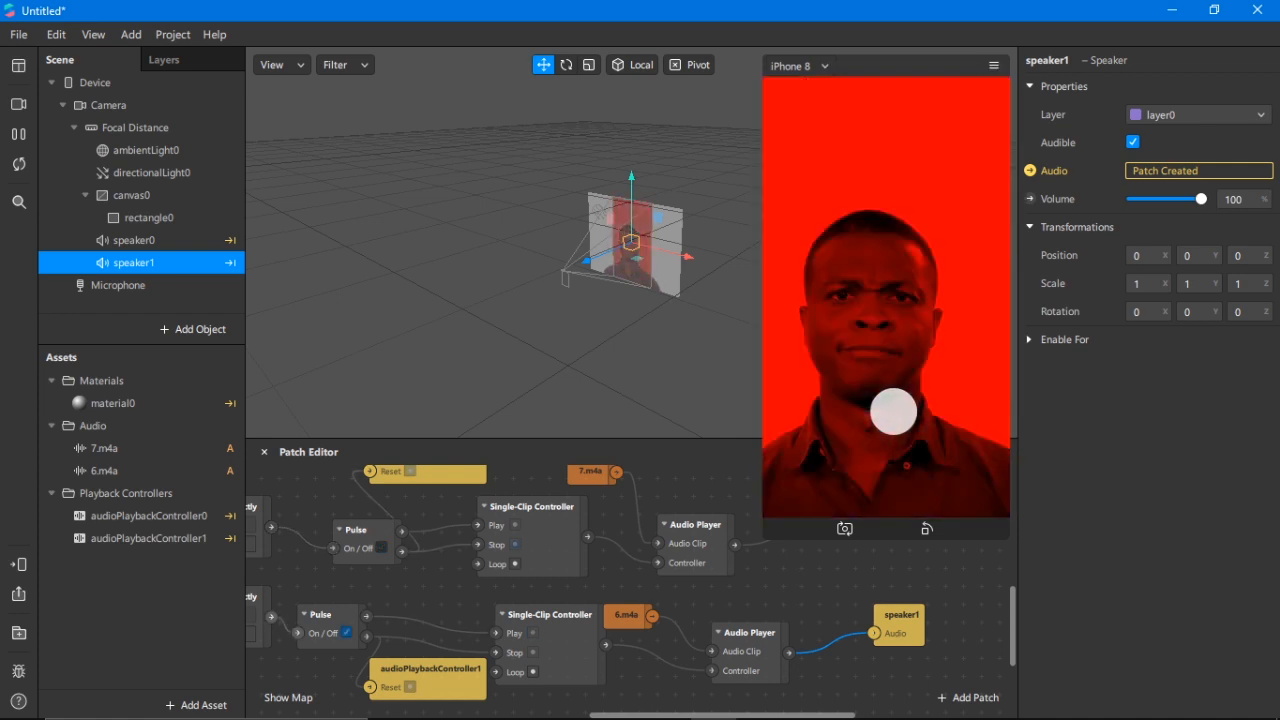
left_click(24, 166)
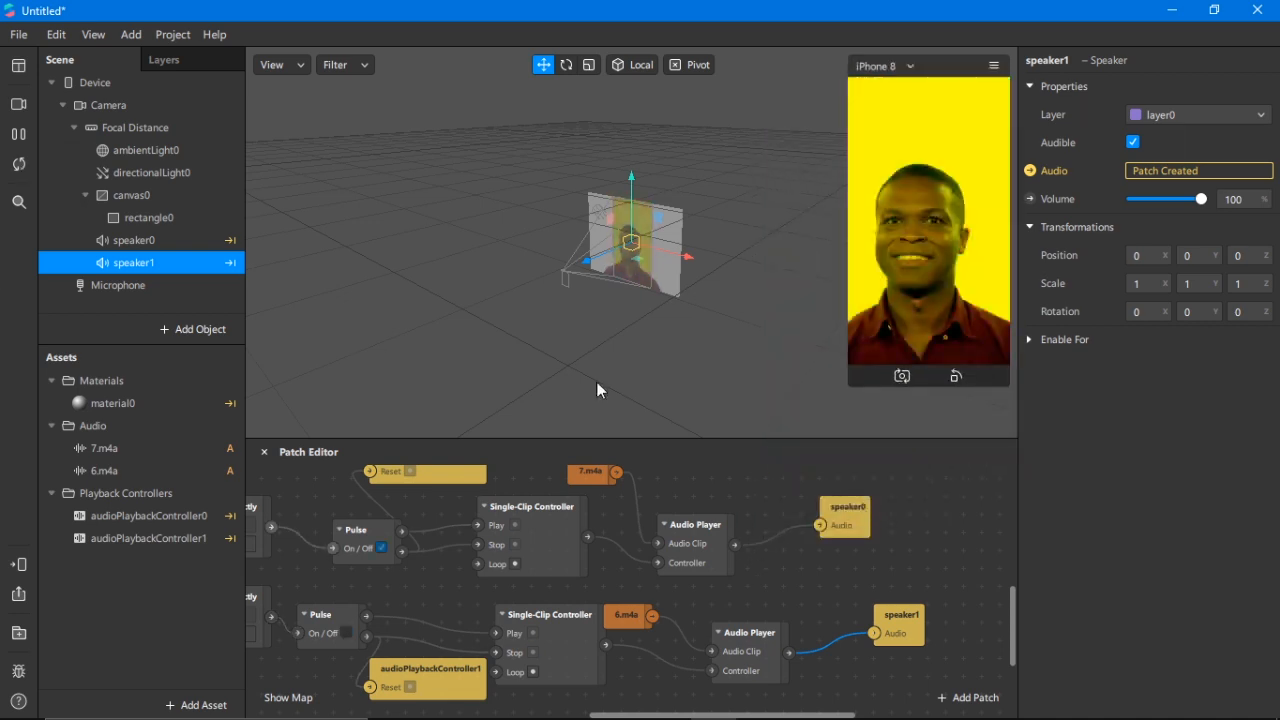
left_click(18, 133)
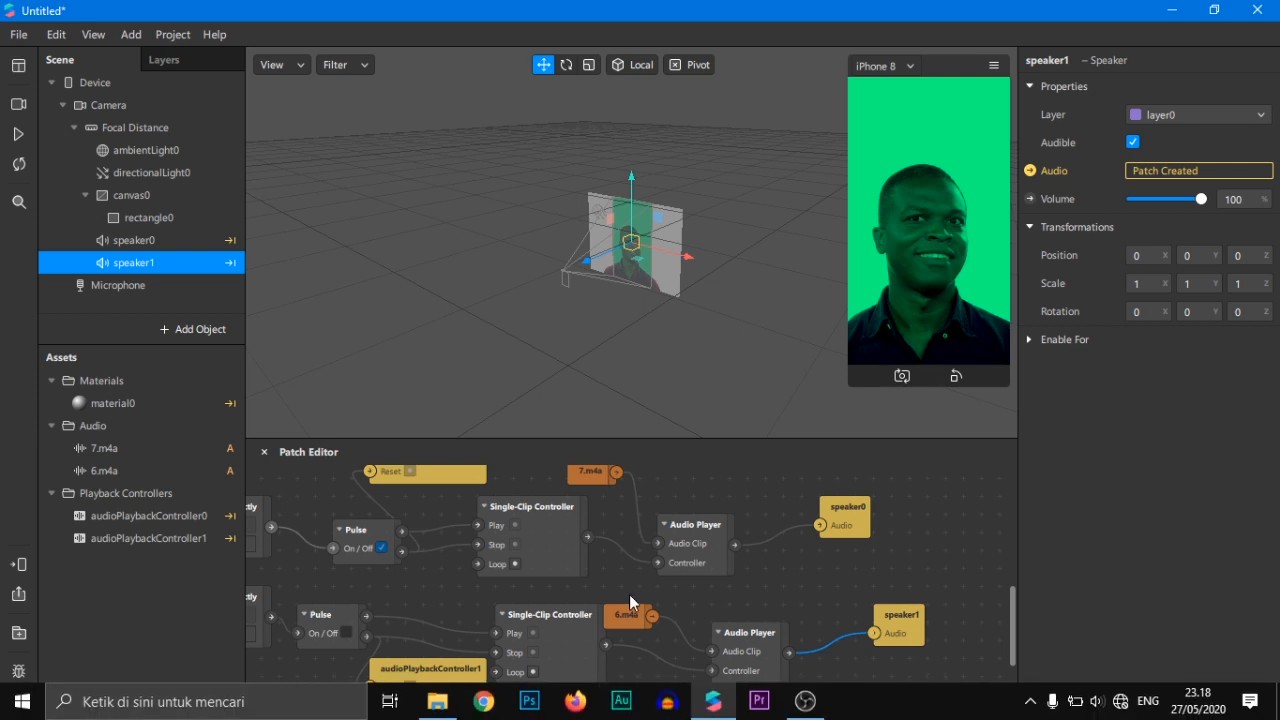
- Detach the speaker0 patch from the 7.m4a Audio Player and move it away to make room between them
mouse_move(665, 716)
left_mouse_down()
mouse_move(775, 716)
mouse_move(660, 711)
left_mouse_up()
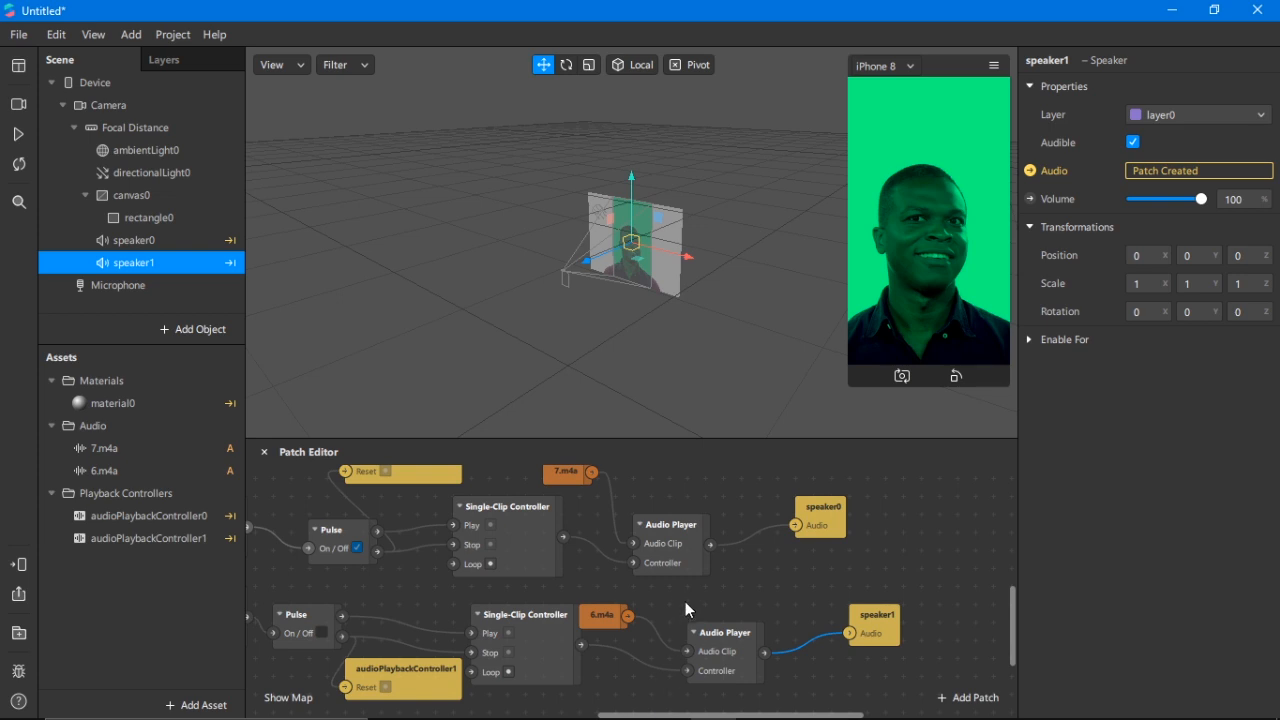
scroll(787, 547, "up", 2)
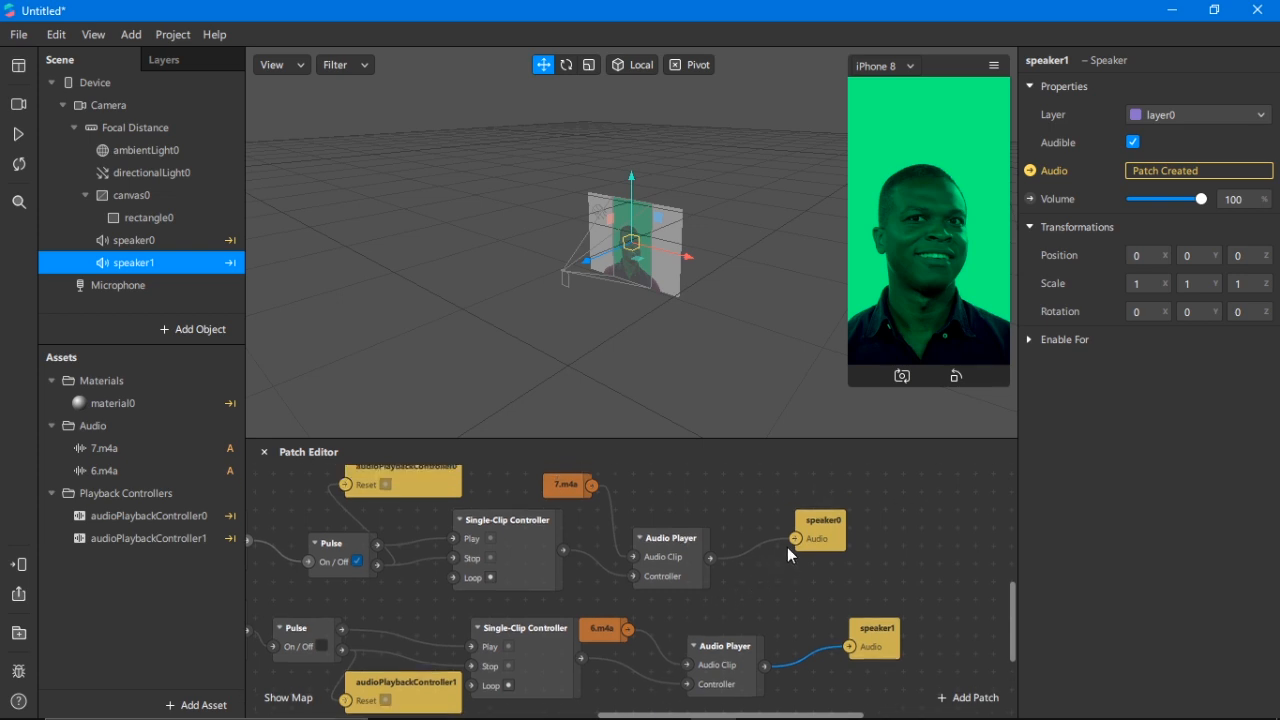
left_click_drag(794, 559, 901, 513)
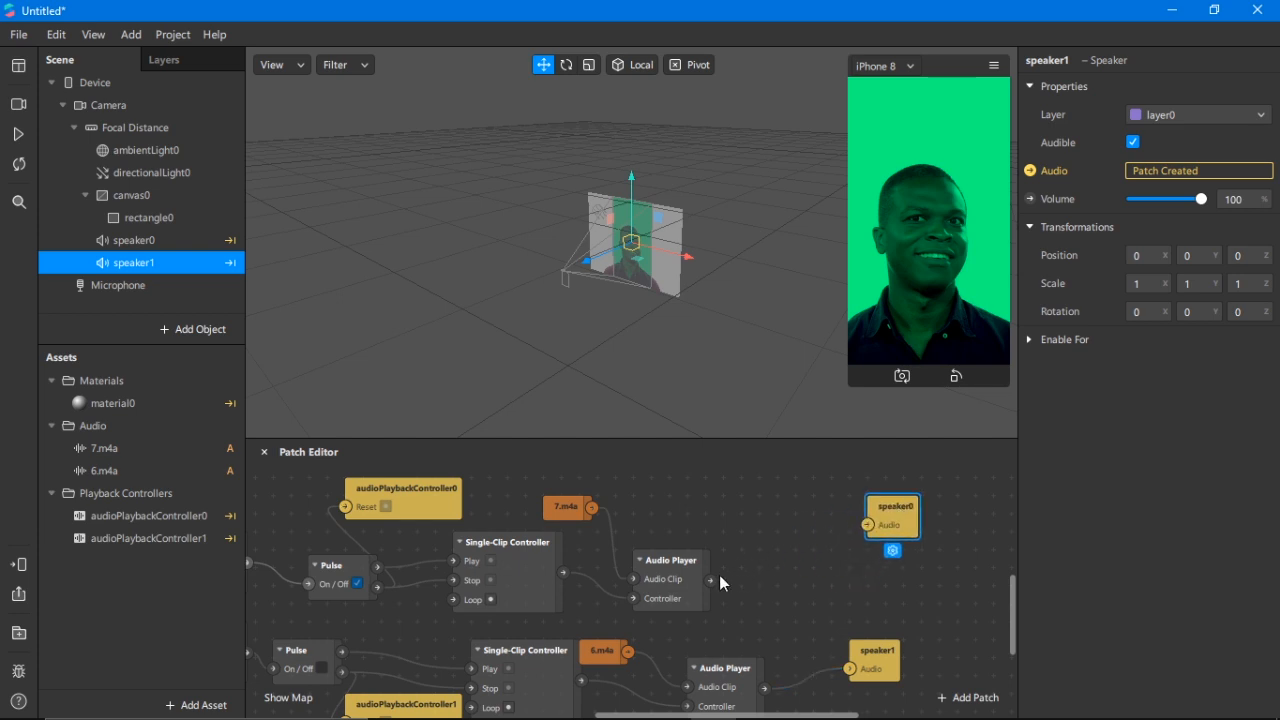
- Add an Audio Analyzer patch fed by the output of the 7.m4a Audio Player
left_click_drag(711, 580, 769, 530)
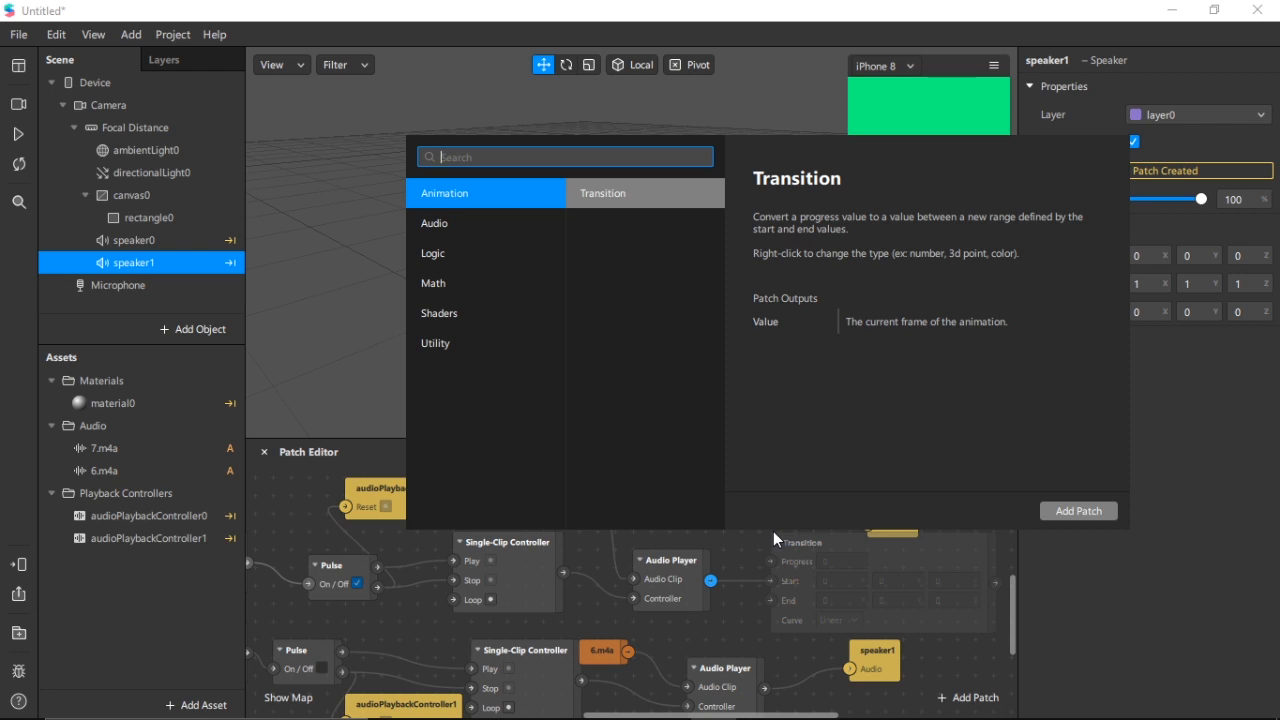
type("aud")
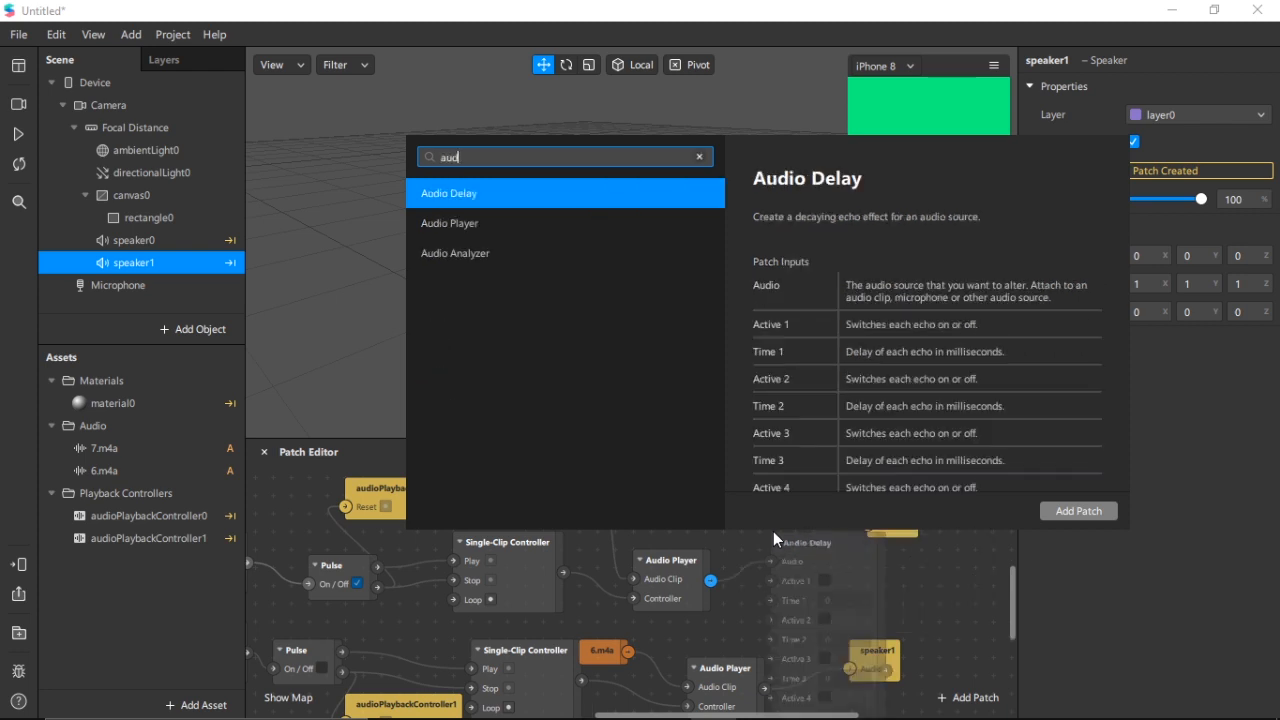
left_click(453, 254)
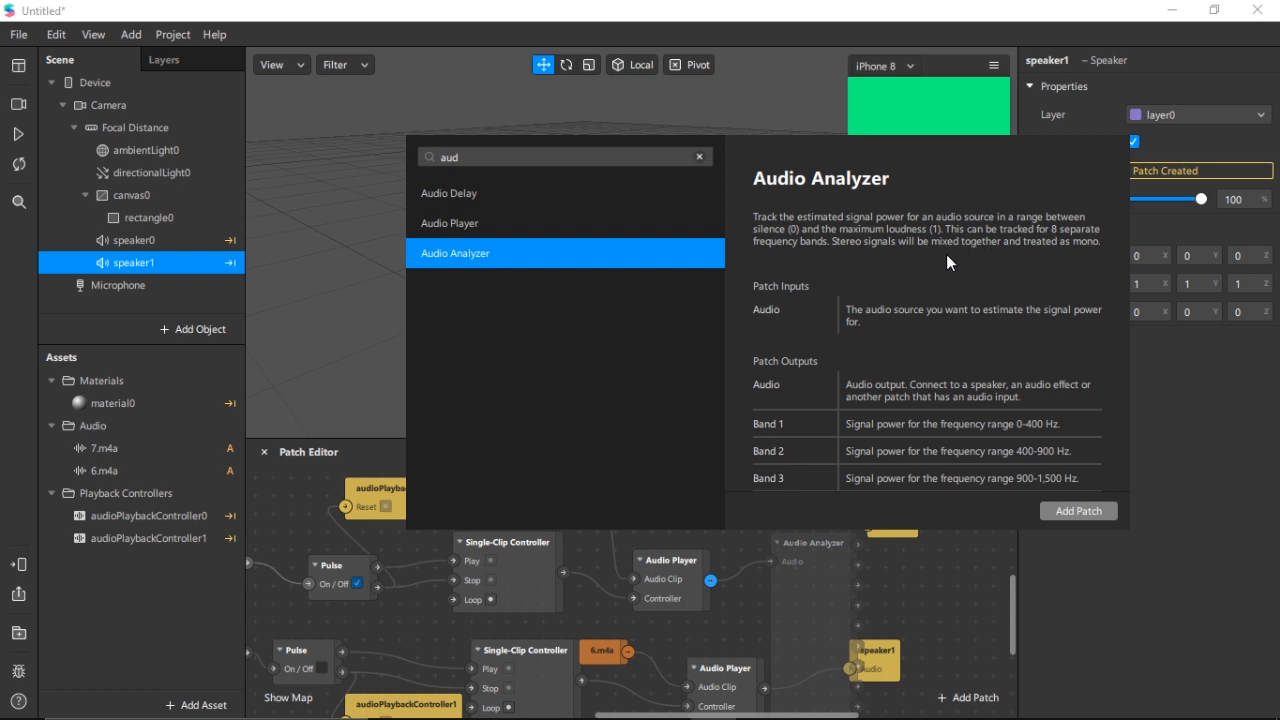
scroll(946, 254, "down", 3)
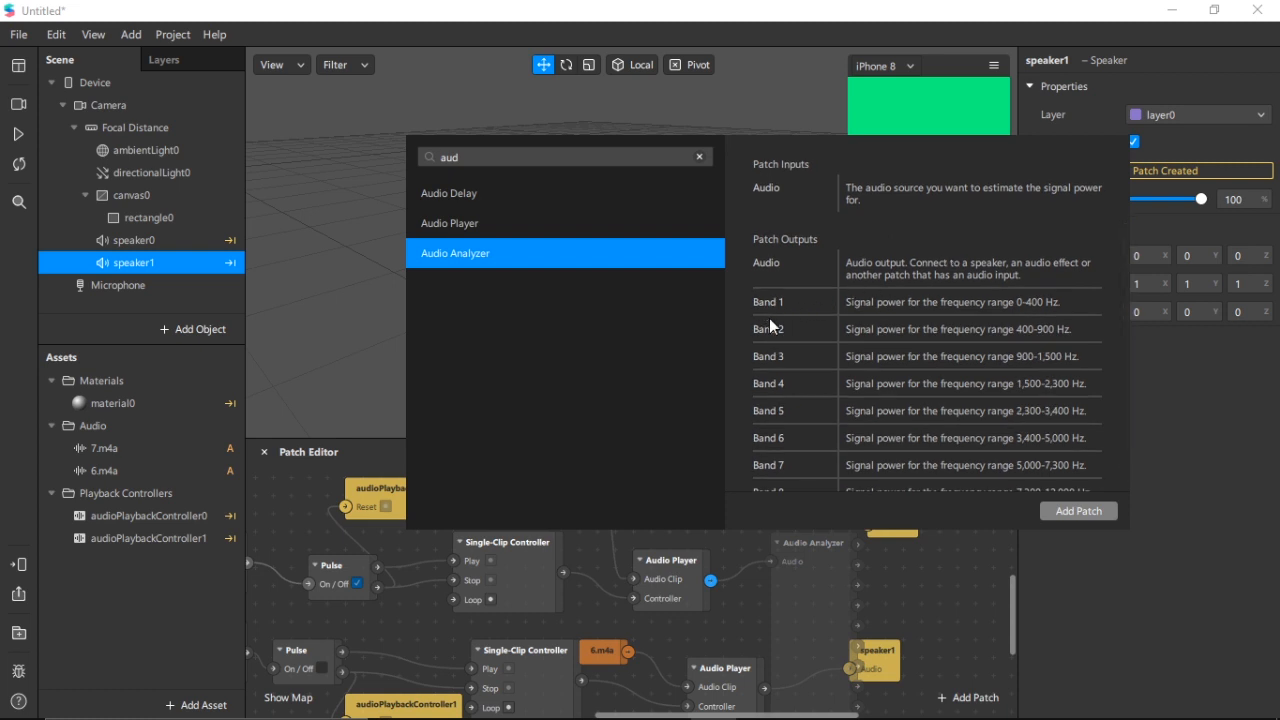
scroll(786, 378, "down", 1)
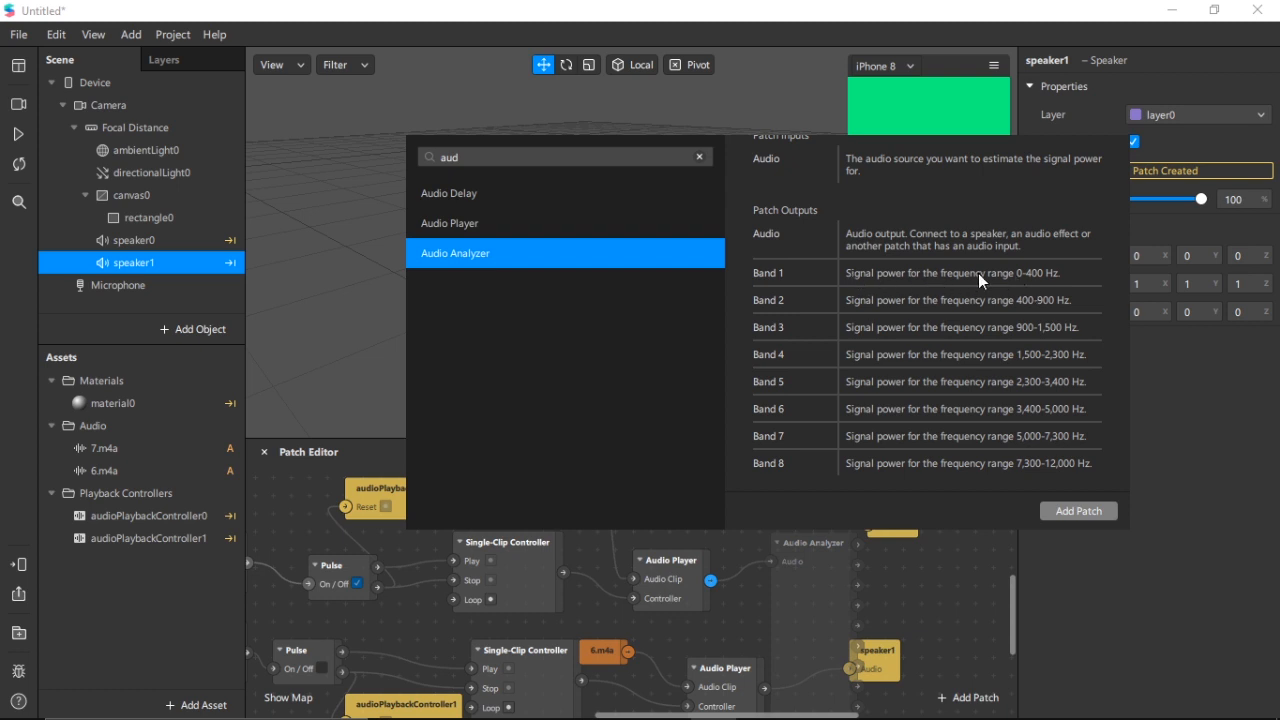
left_click(1066, 507)
- Connect the Audio Analyzer's Audio output to speaker0 and arrange the analyzer, speaker0 and Audio Player patches neatly
left_click_drag(801, 609, 755, 554)
left_click_drag(901, 517, 972, 517)
left_click_drag(829, 507, 892, 504)
left_click_drag(802, 552, 815, 498)
left_click_drag(935, 505, 952, 468)
left_click_drag(1010, 622, 1015, 587)
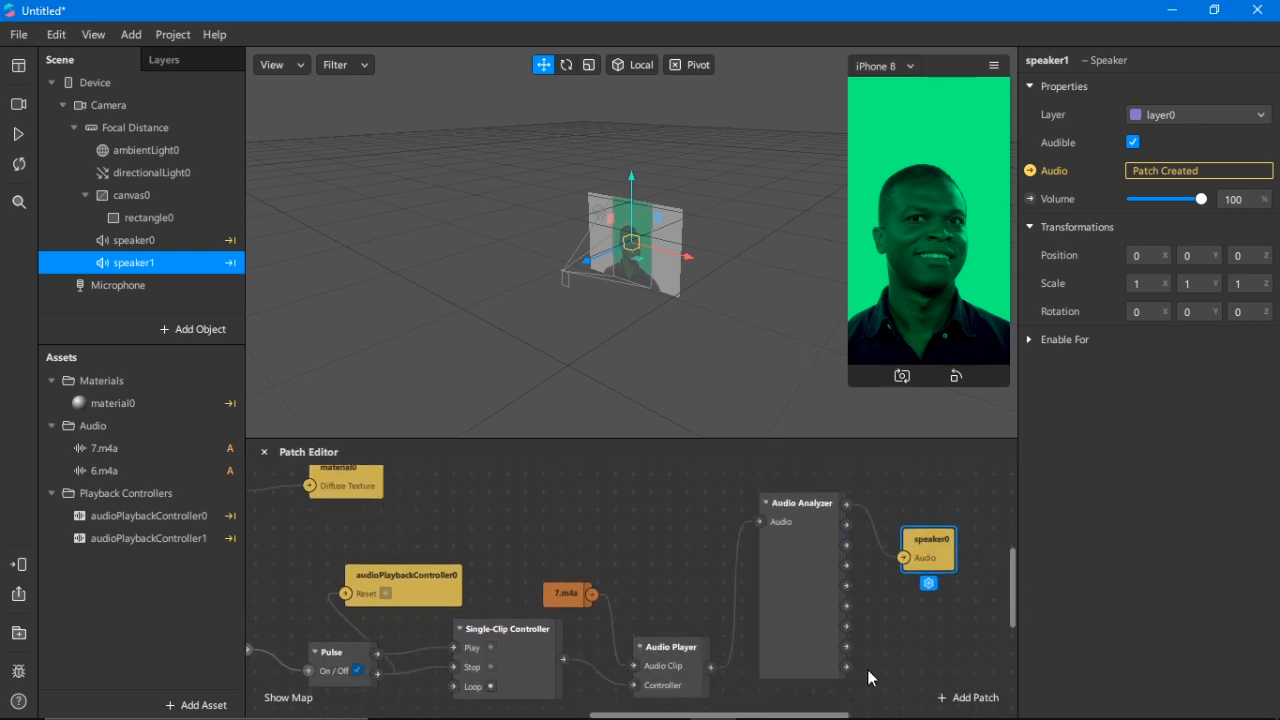
left_click_drag(808, 716, 880, 717)
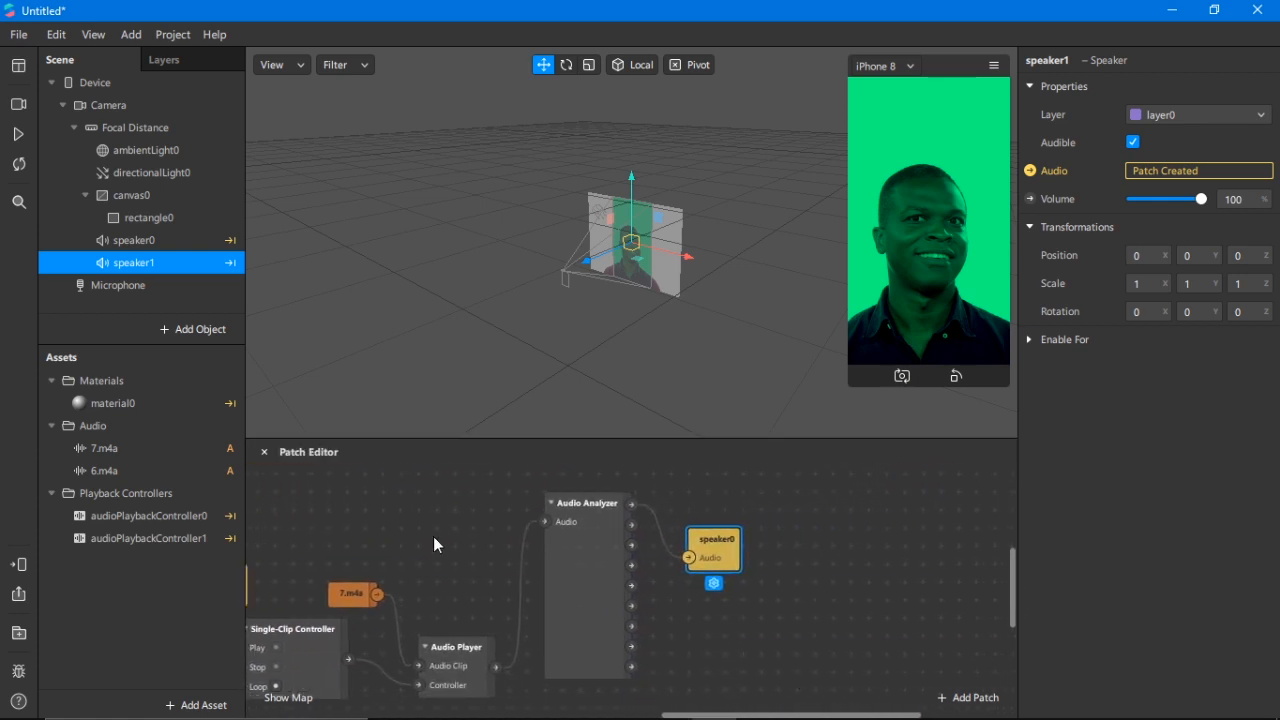
left_click_drag(443, 660, 445, 570)
left_click_drag(700, 548, 736, 494)
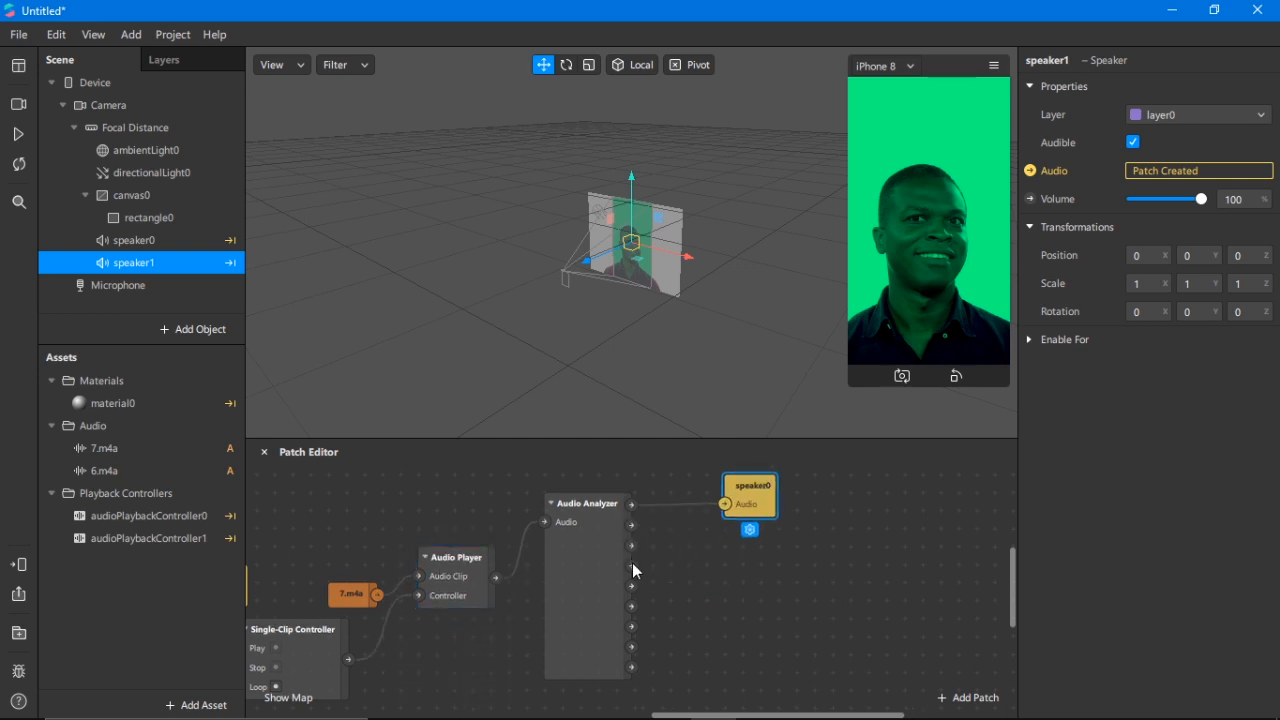
- Add a Transition patch driven by the Audio Analyzer's Band 3 output and place it beside the analyzer
left_click_drag(632, 566, 739, 584)
type("tra")
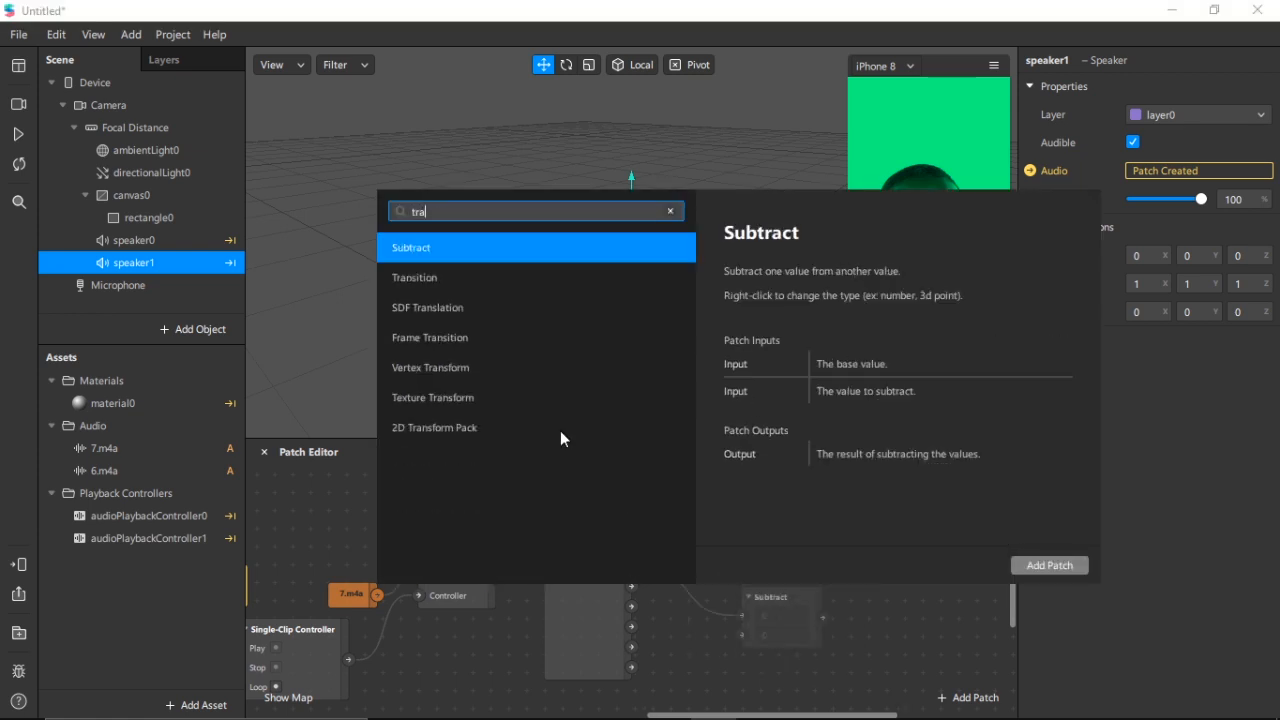
double_click(409, 277)
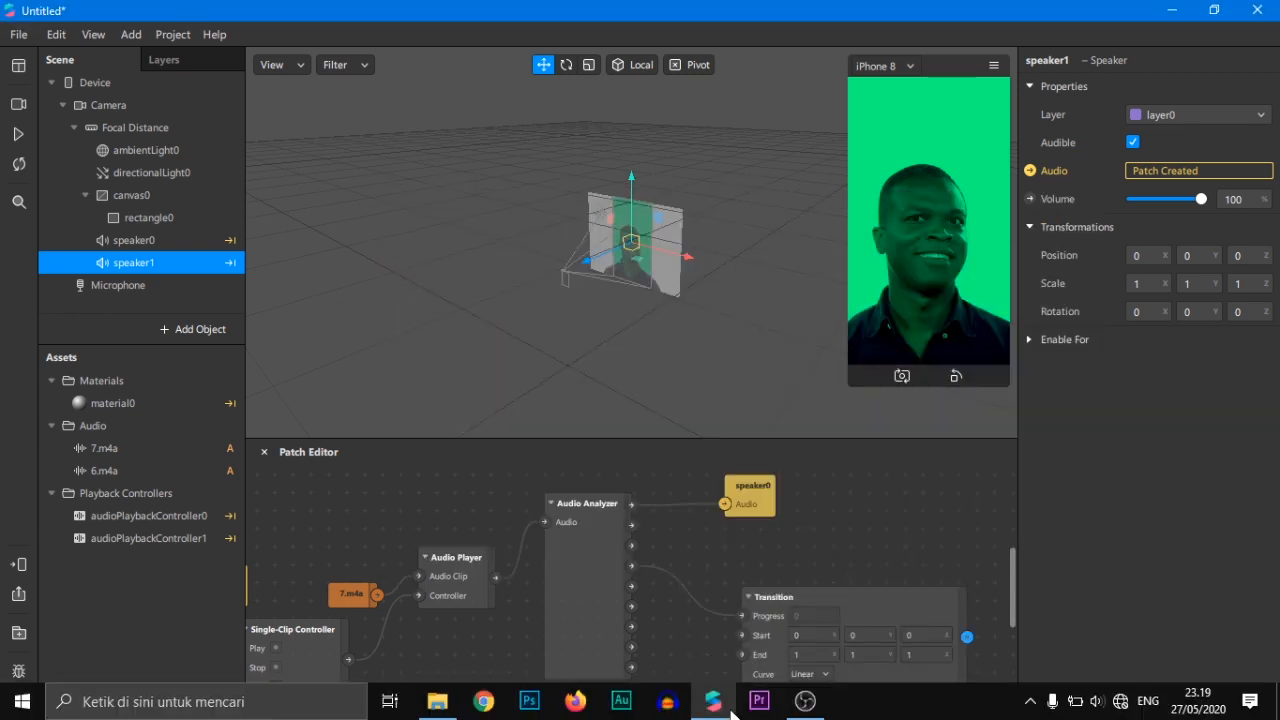
left_click_drag(700, 715, 754, 715)
left_click_drag(684, 592, 652, 563)
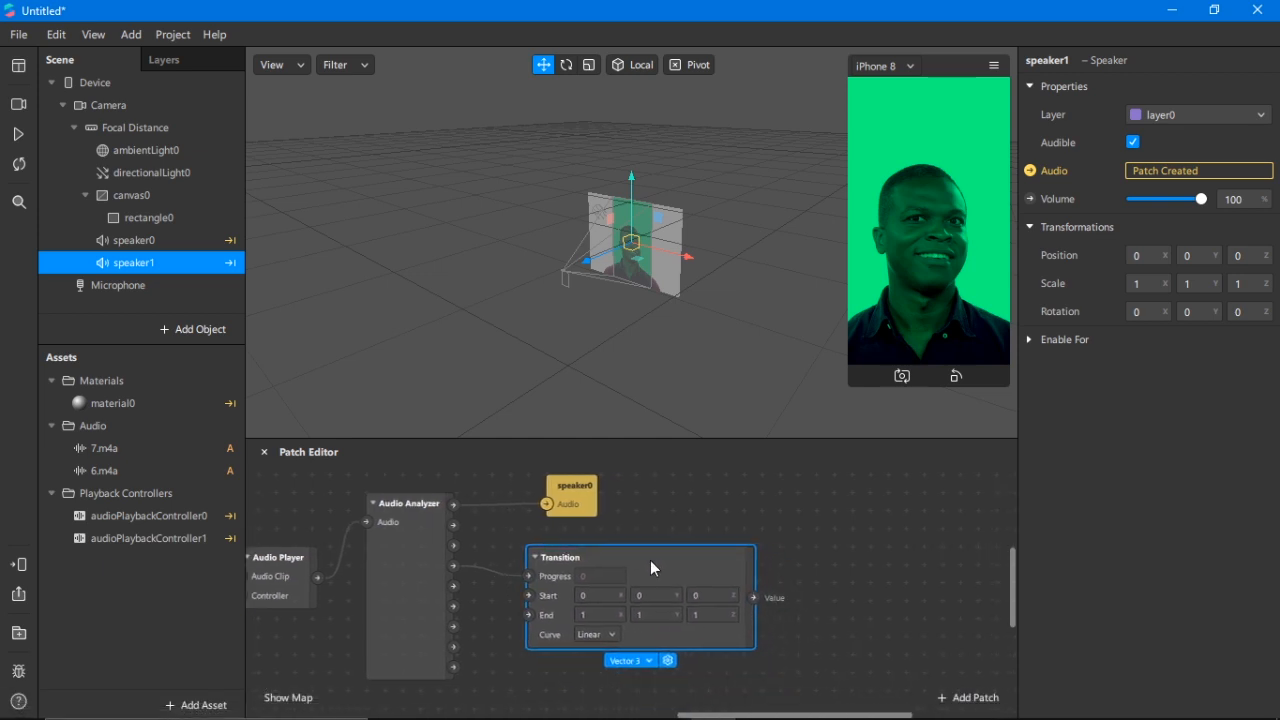
- Duplicate rectangle0 and move the copy above the original under canvas0
left_click(131, 219)
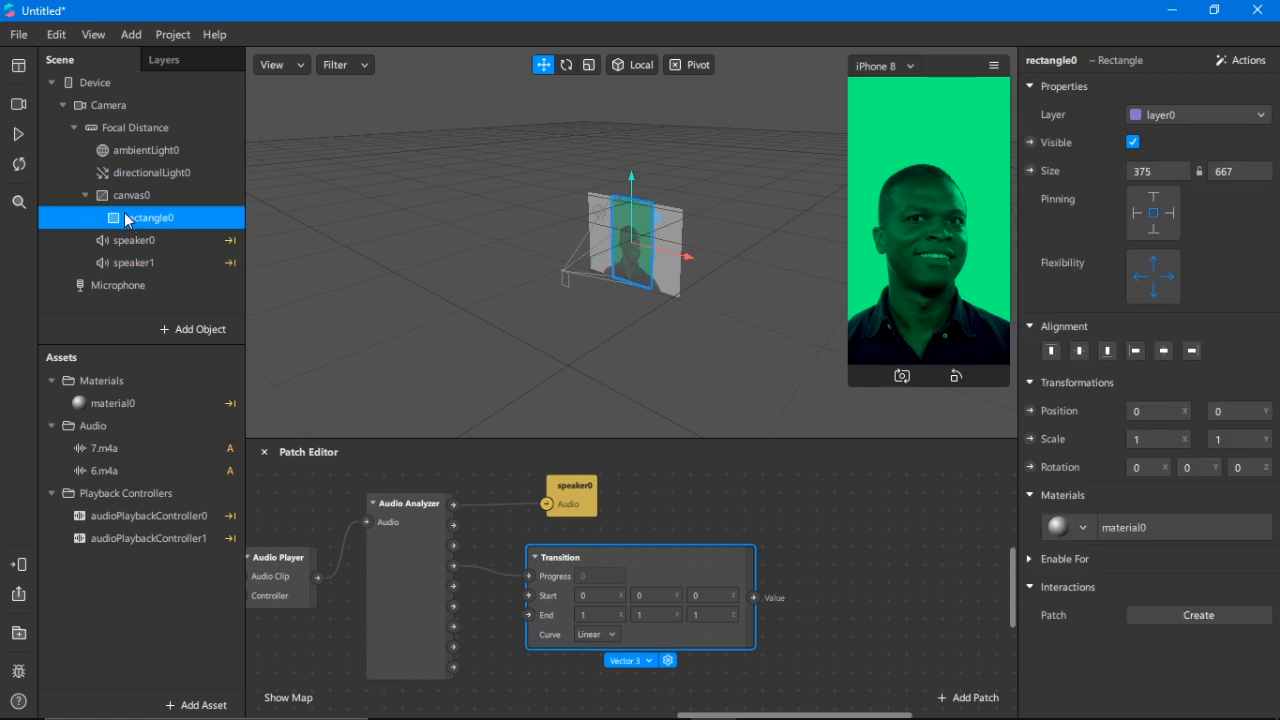
key("ctrl+d")
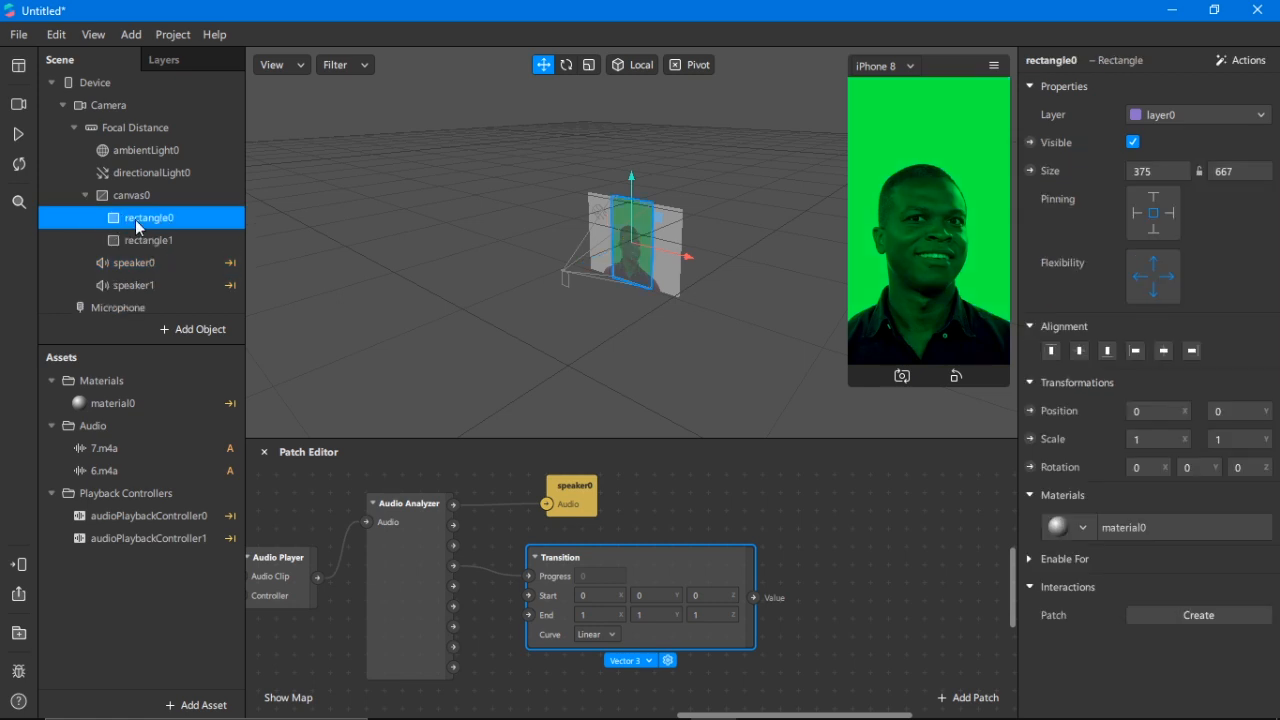
left_click(113, 242)
left_click_drag(113, 244, 110, 196)
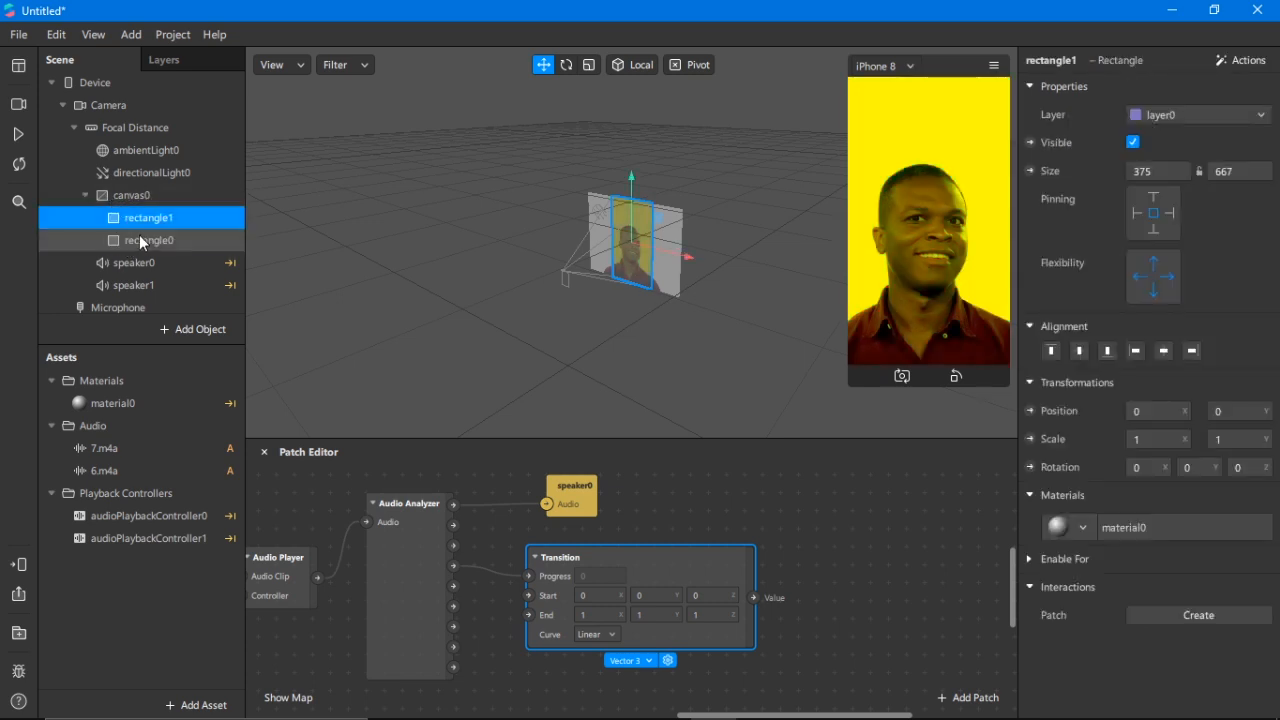
left_click(145, 242)
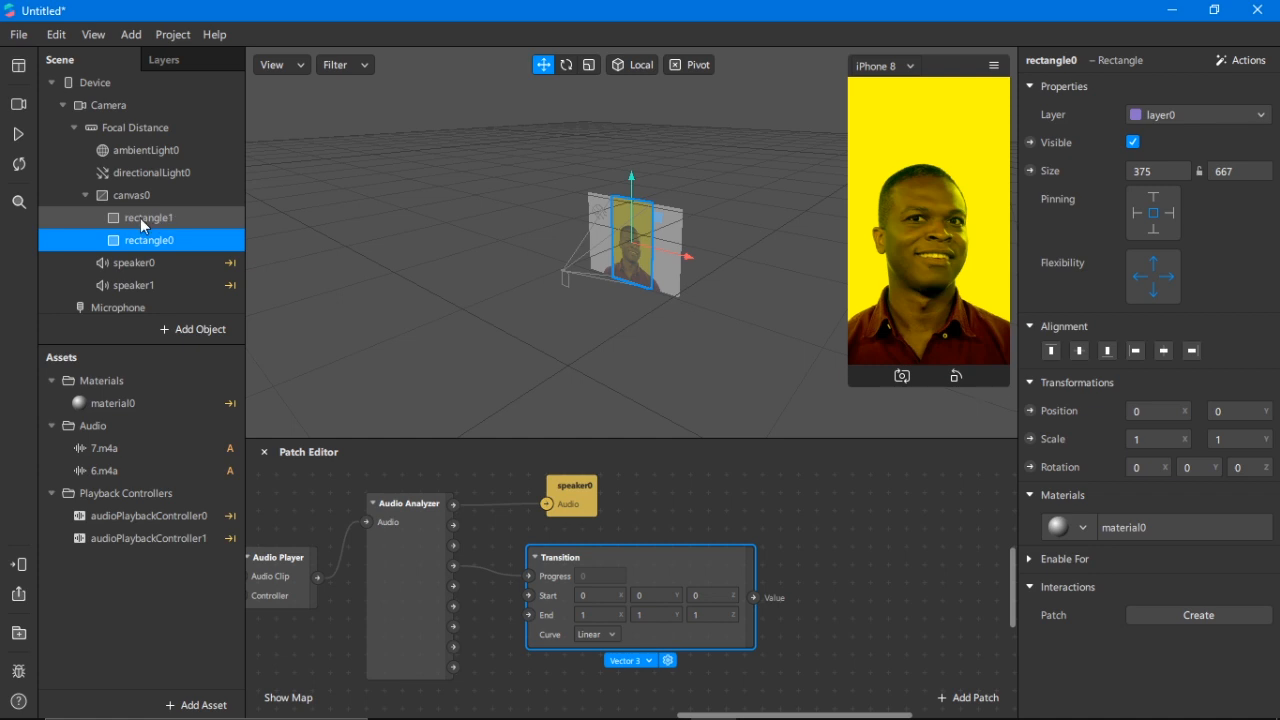
- Create a new material for rectangle1 in place of material0
left_click(140, 226)
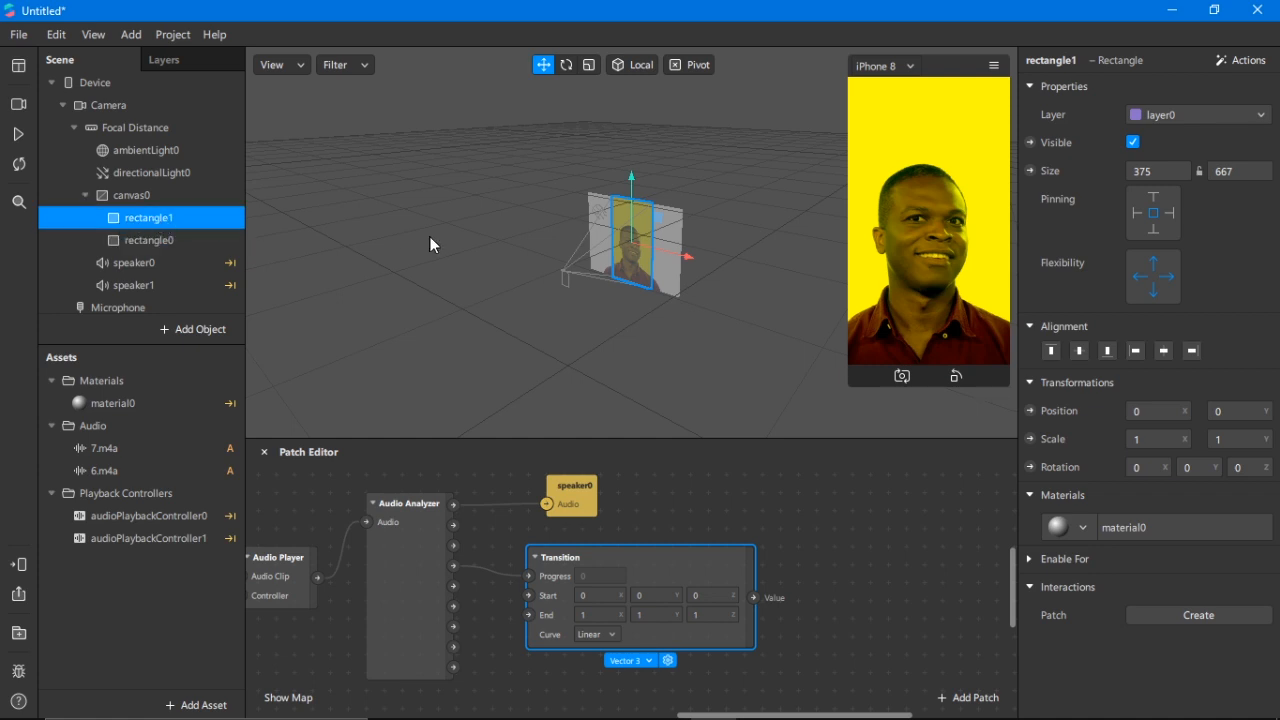
left_click(1086, 523)
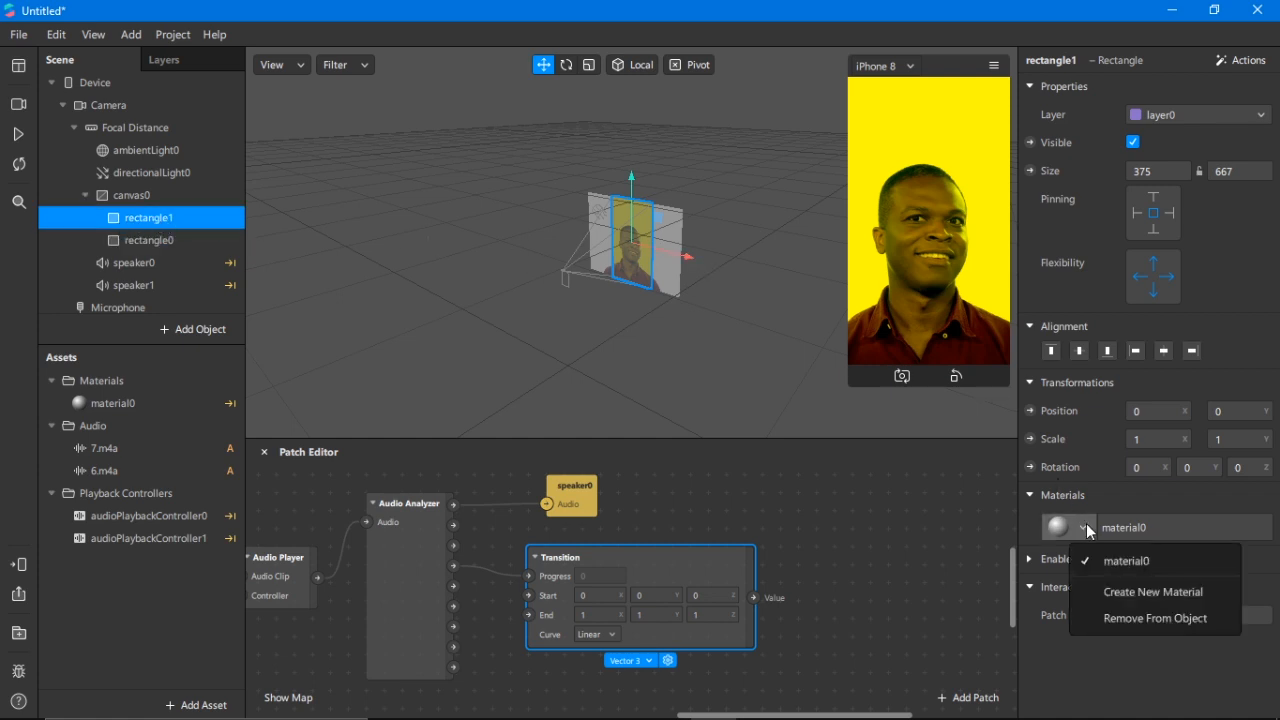
left_click(1100, 592)
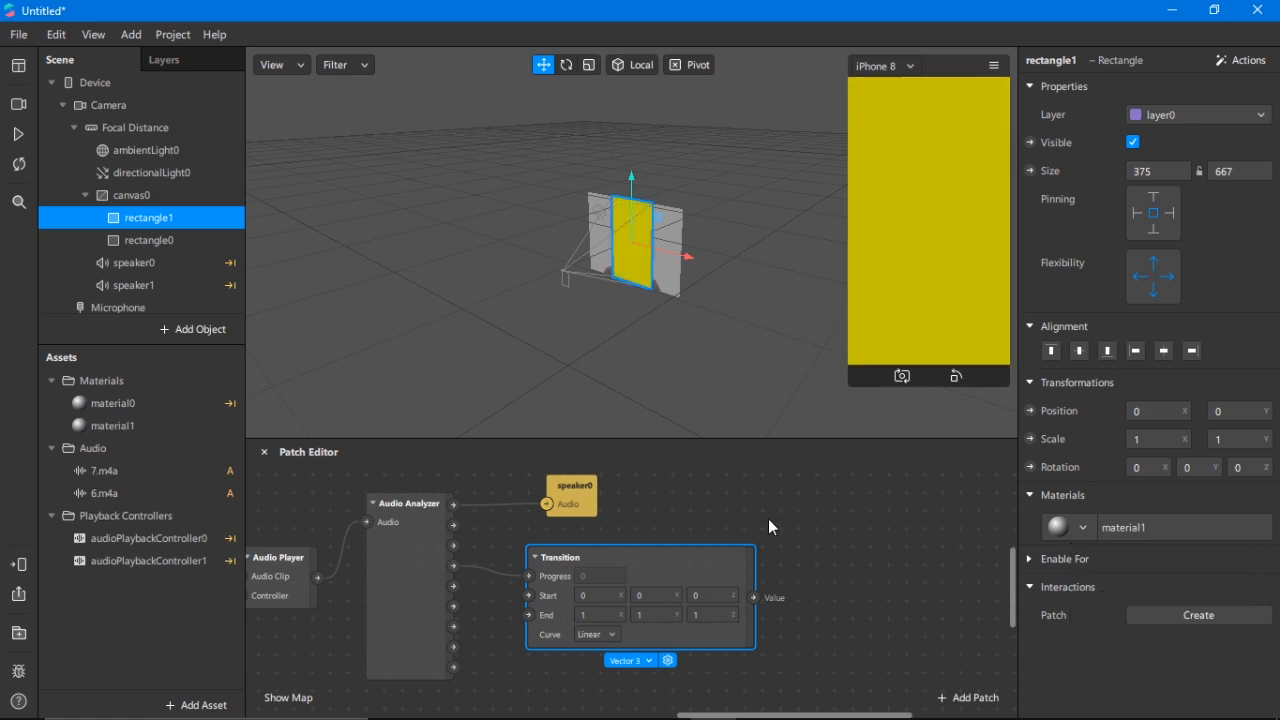
left_click(138, 426)
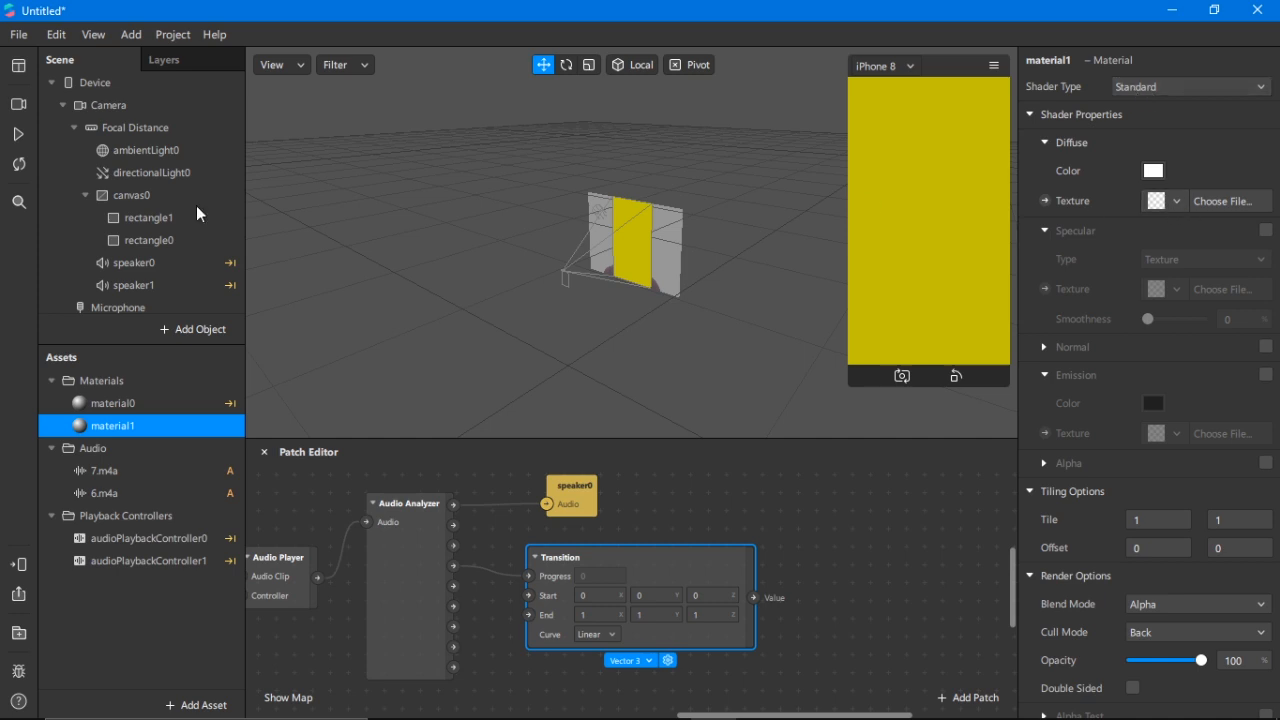
- Extract the Camera's texture as a texture asset
left_click(96, 88)
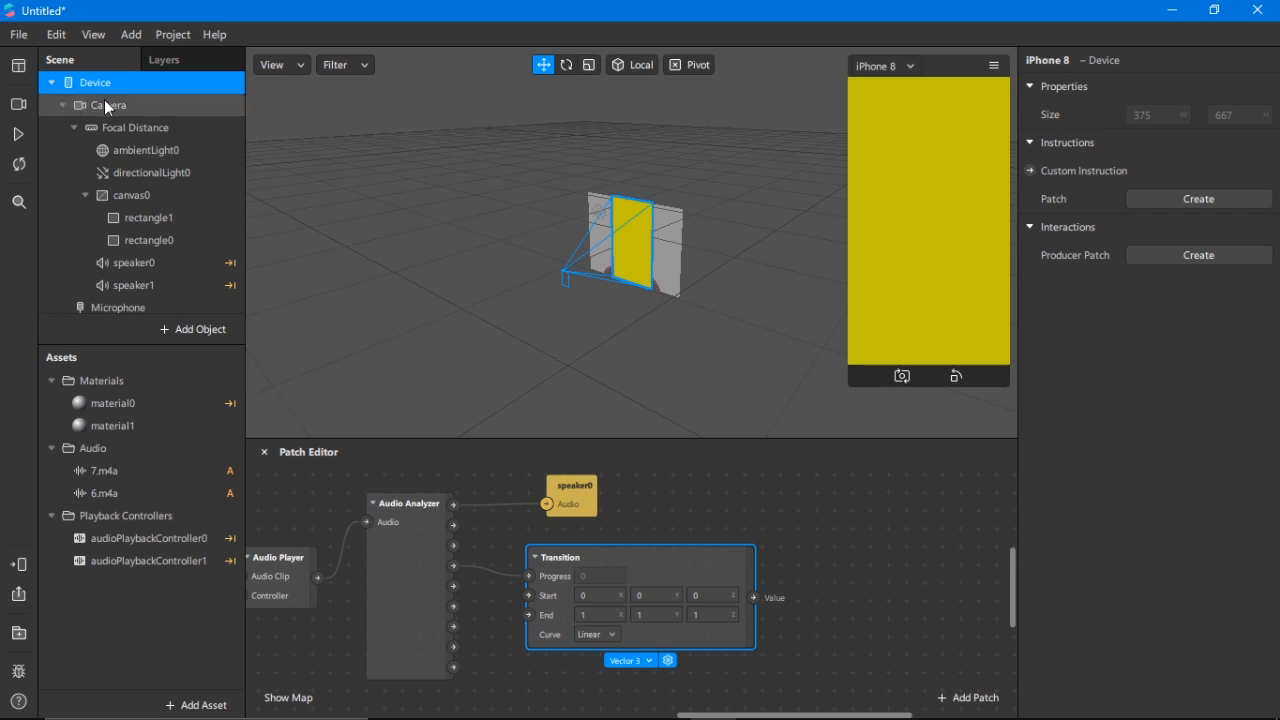
left_click(114, 108)
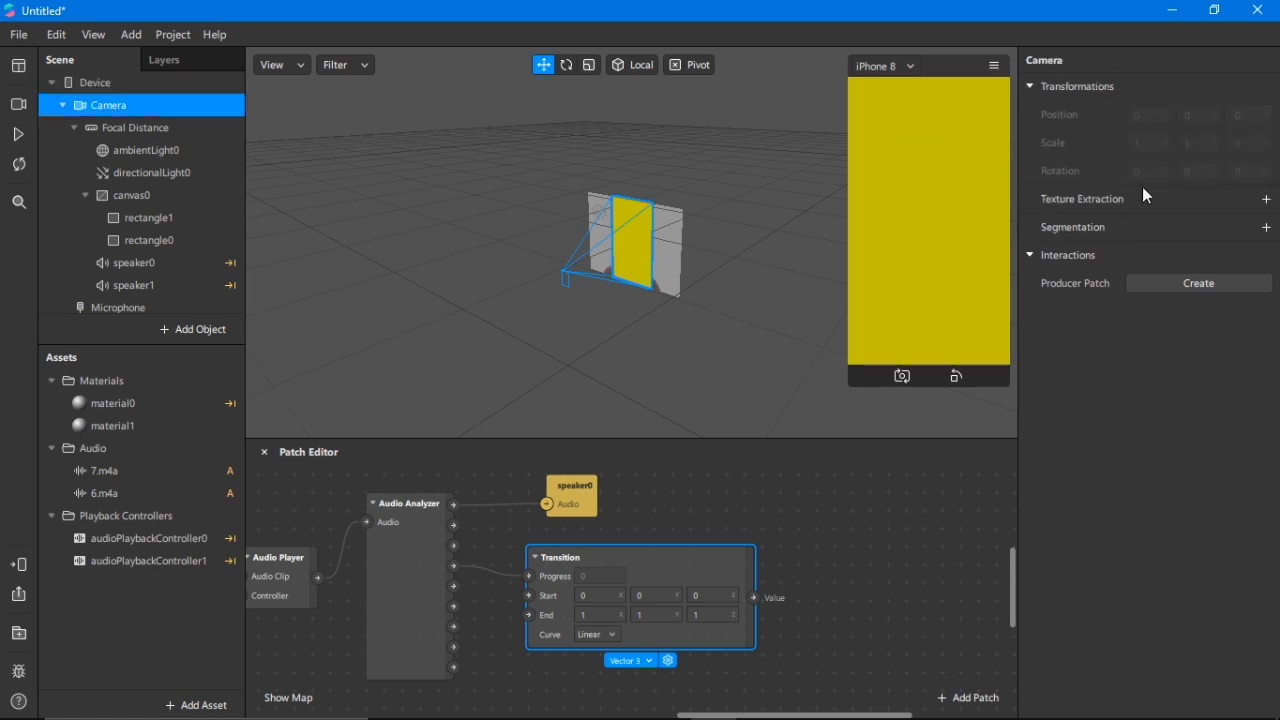
left_click(1267, 200)
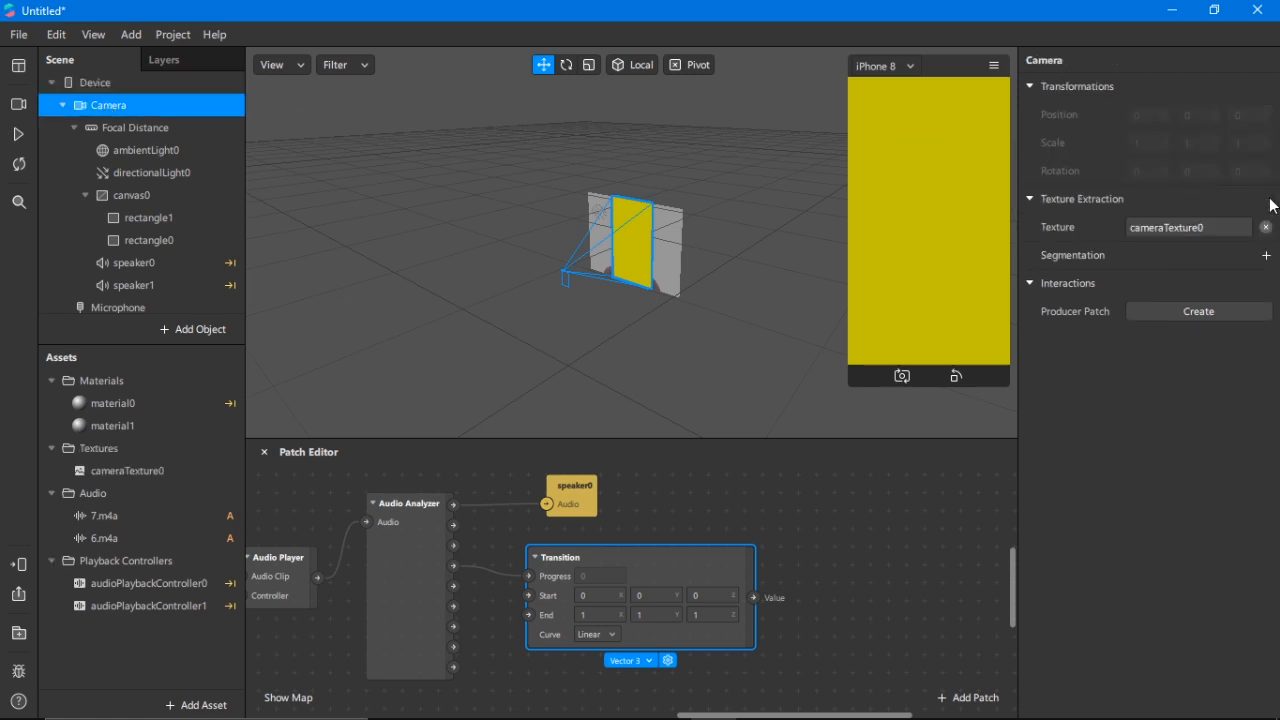
- Set material1's diffuse texture to cameraTexture0
left_click(100, 424)
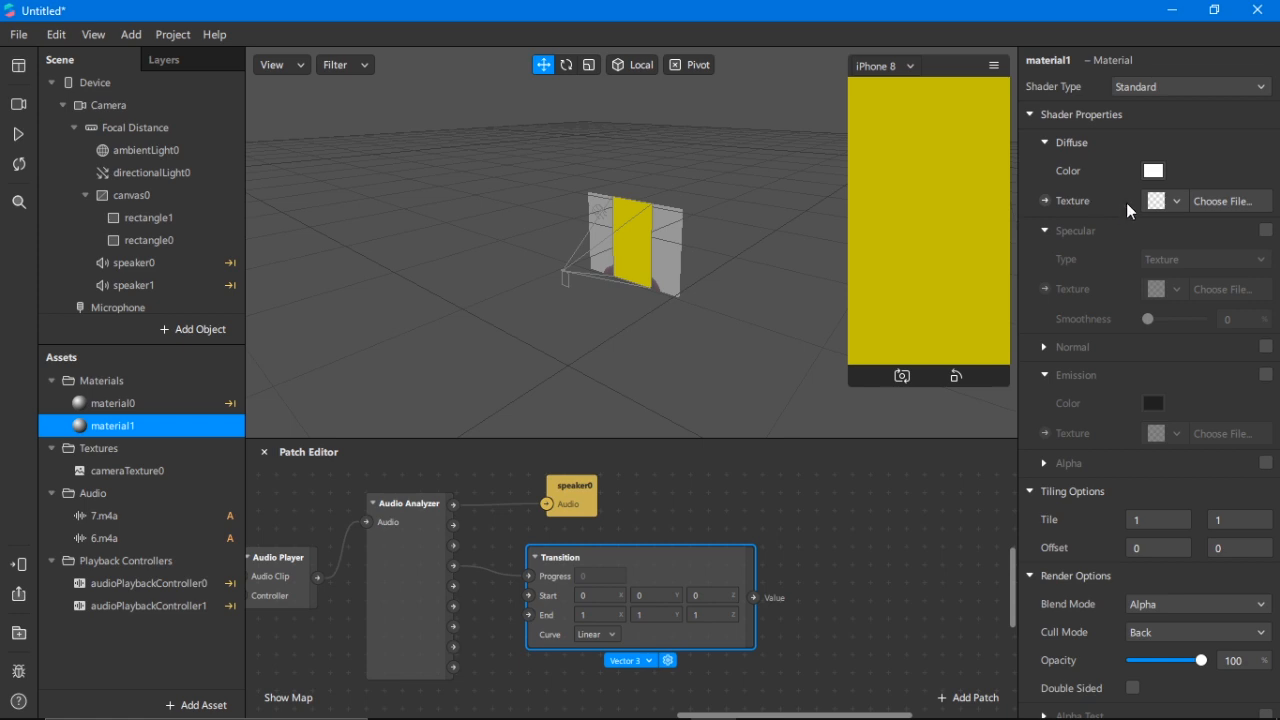
left_click(1173, 204)
left_click(1151, 241)
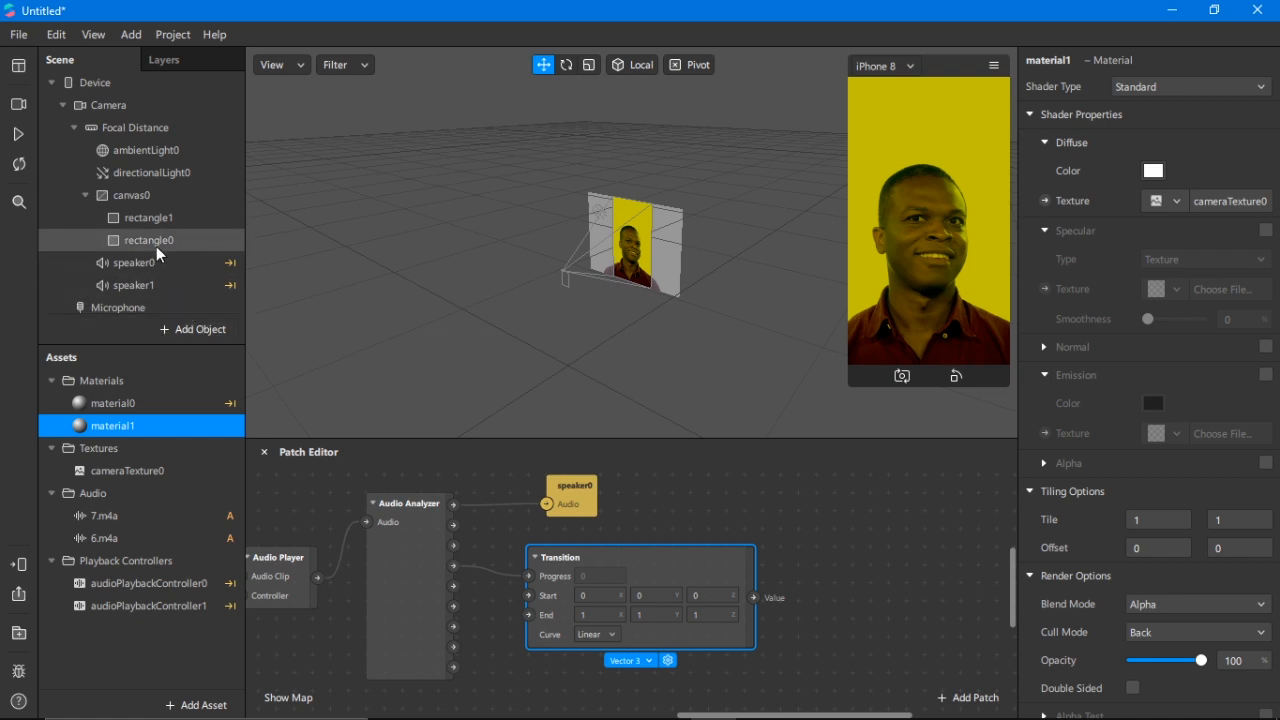
- Create a 2D Scale patch for rectangle1 and place it beside the Transition patch
left_click(150, 219)
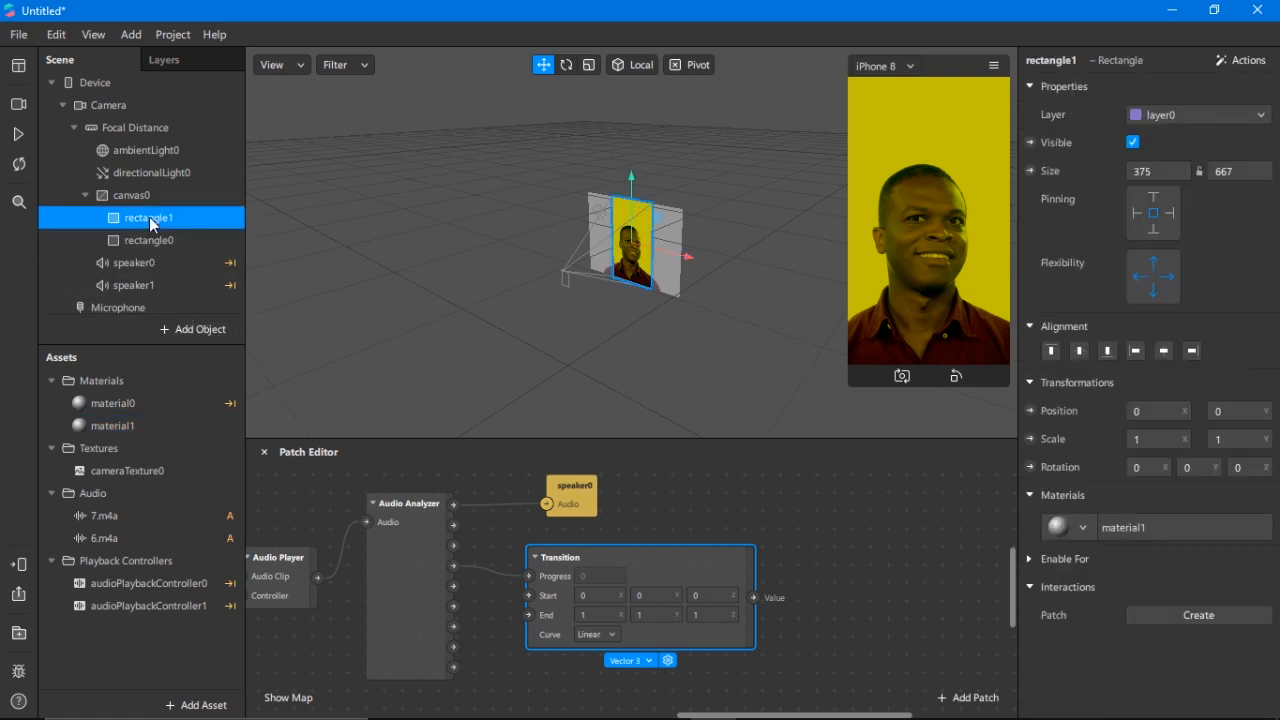
left_click(1030, 439)
left_click_drag(661, 612, 856, 555)
- Change the Transition patch's value type from three components to Vector 2
left_click(659, 571)
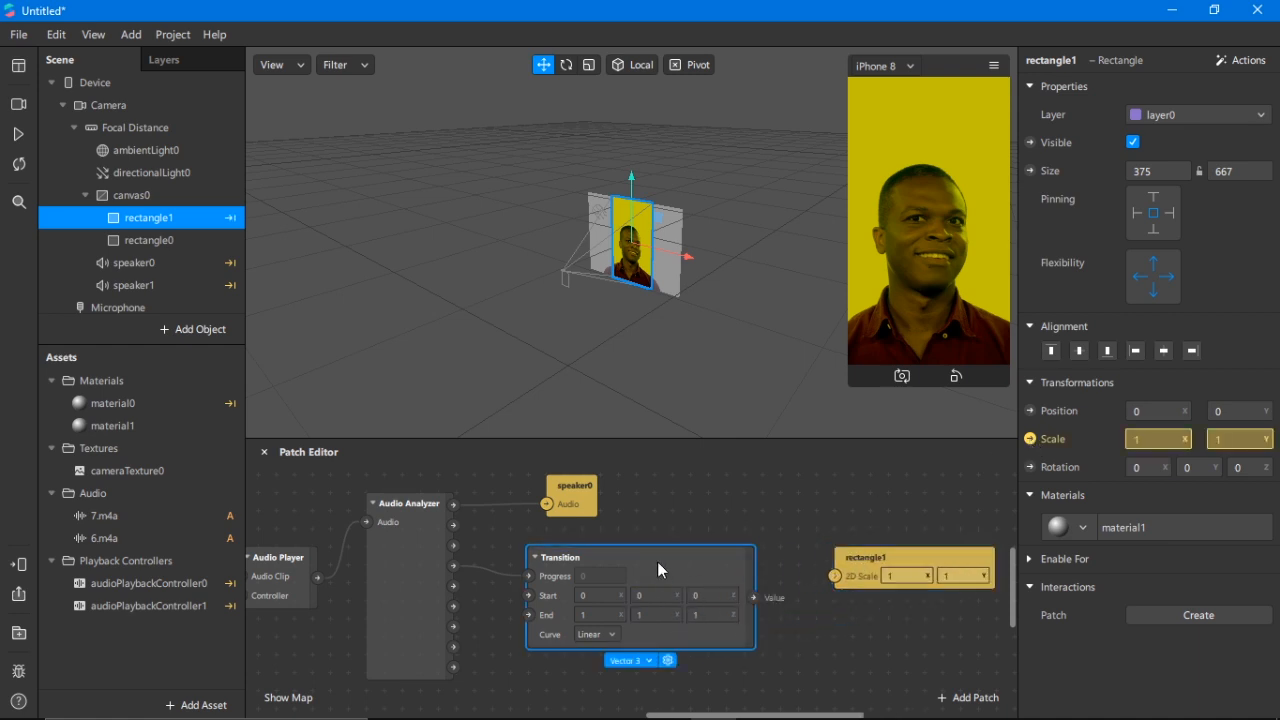
left_click(648, 661)
left_click(659, 651)
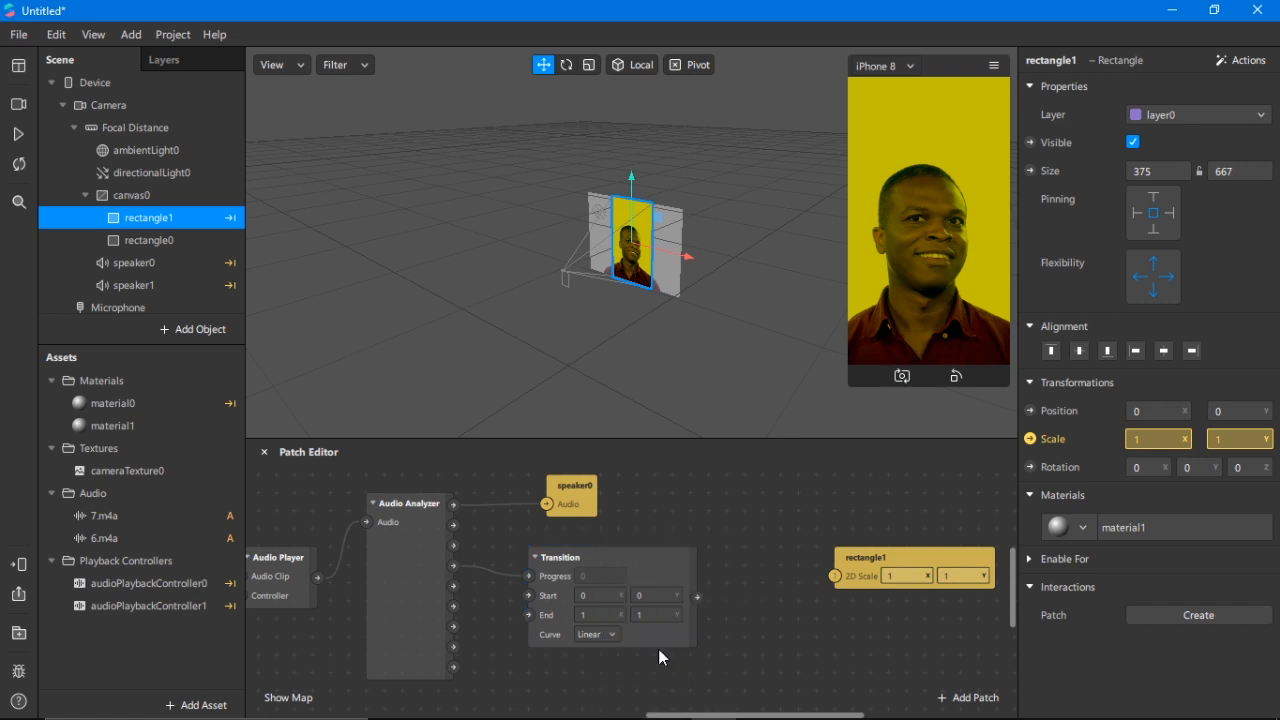
- Set both Start values of the Transition patch to 1 and both End values to 1,3
left_click(598, 595)
type("1")
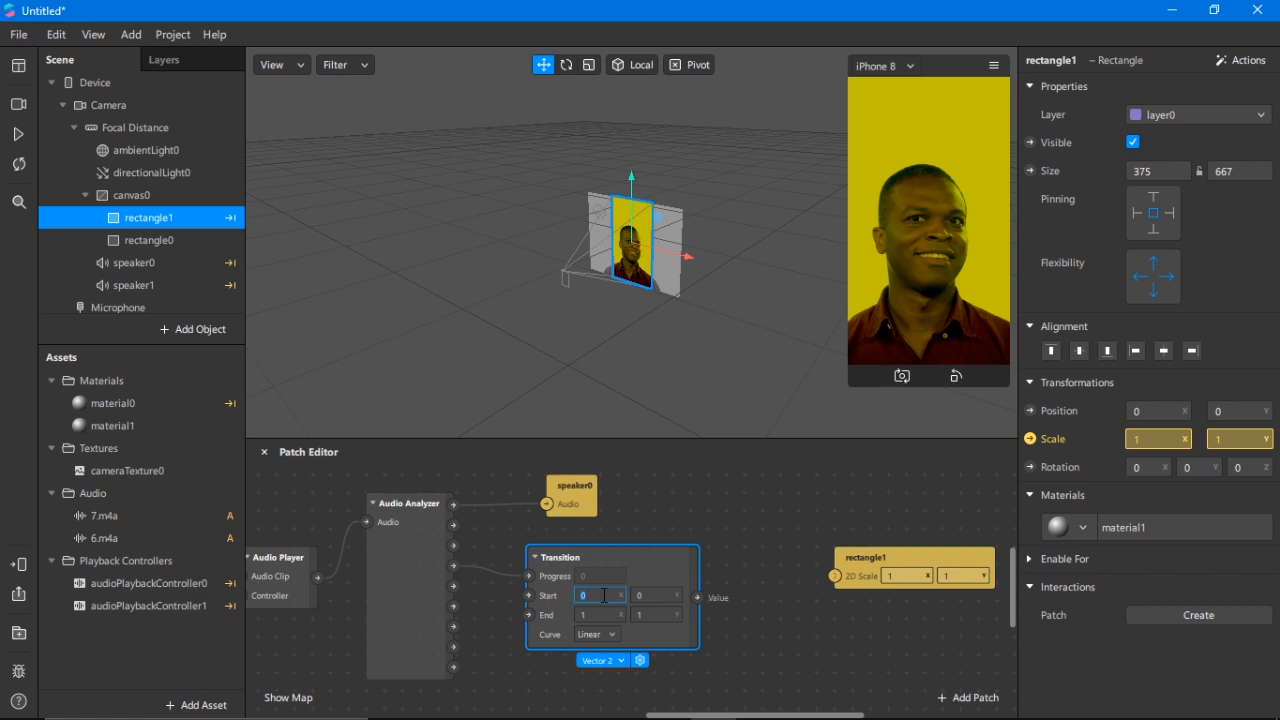
left_click(645, 596)
type("1")
left_click(592, 617)
type(".3")
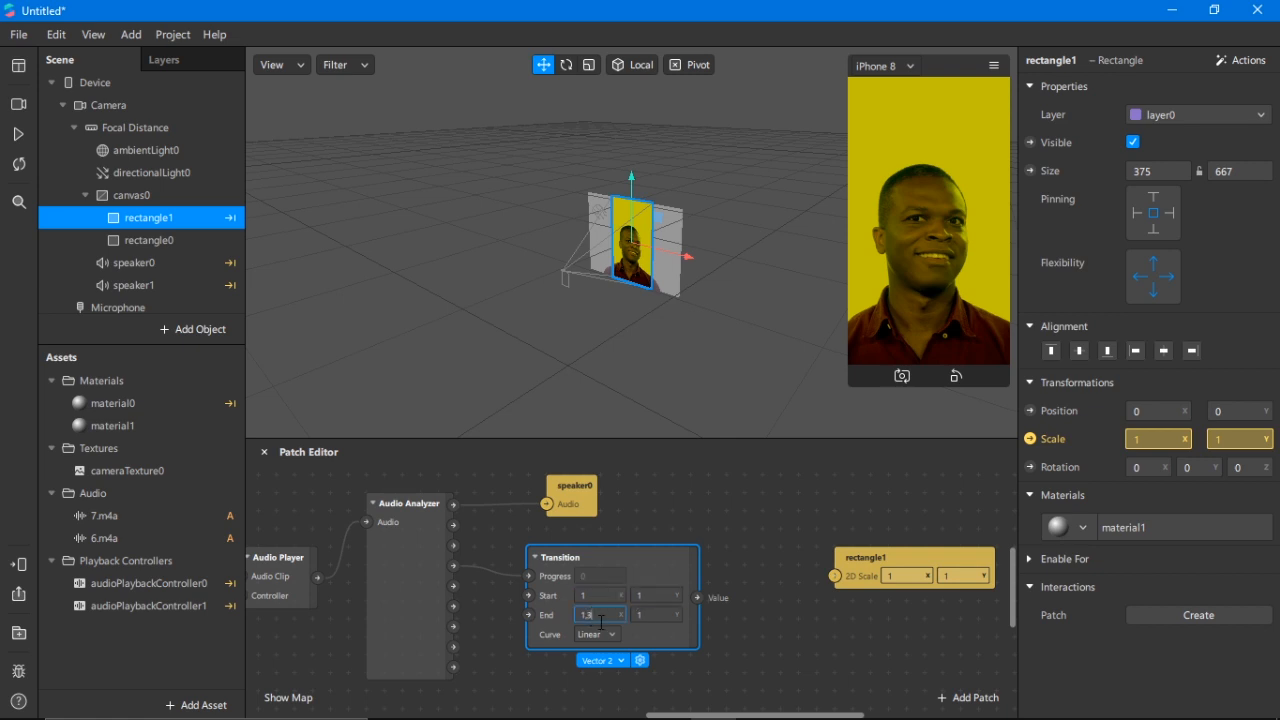
left_click(661, 612)
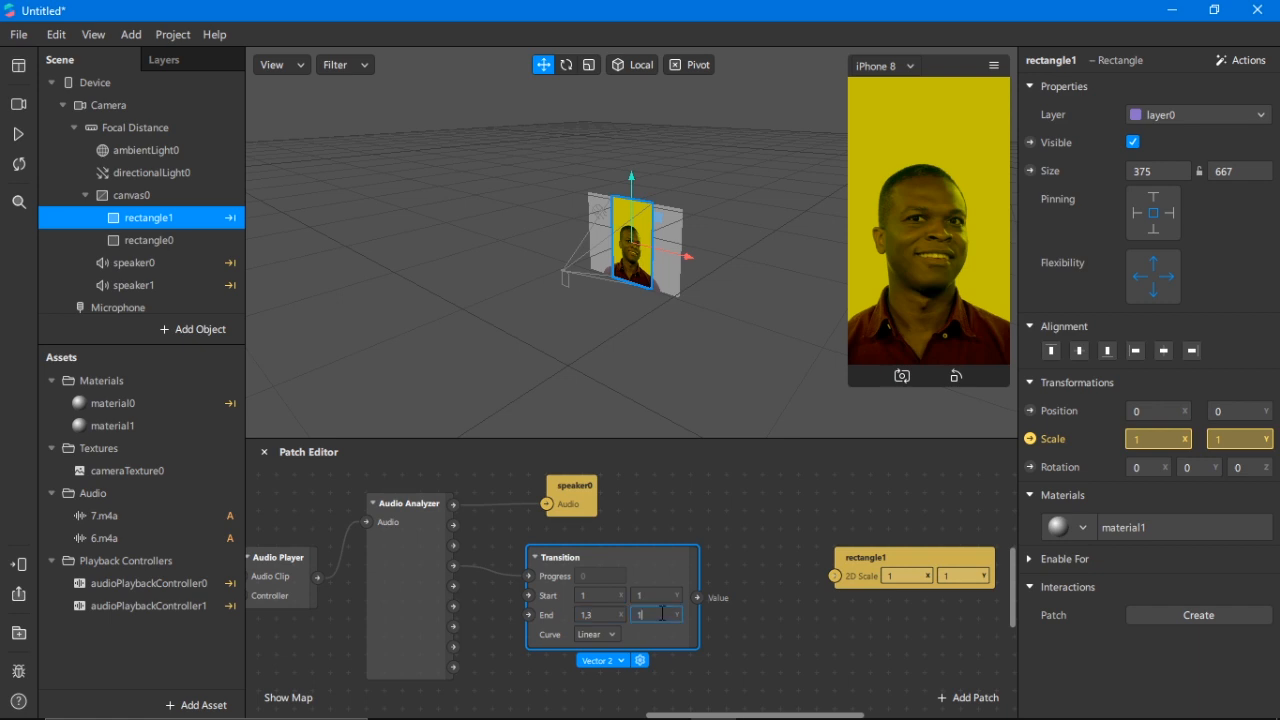
type(",3")
left_click(718, 648)
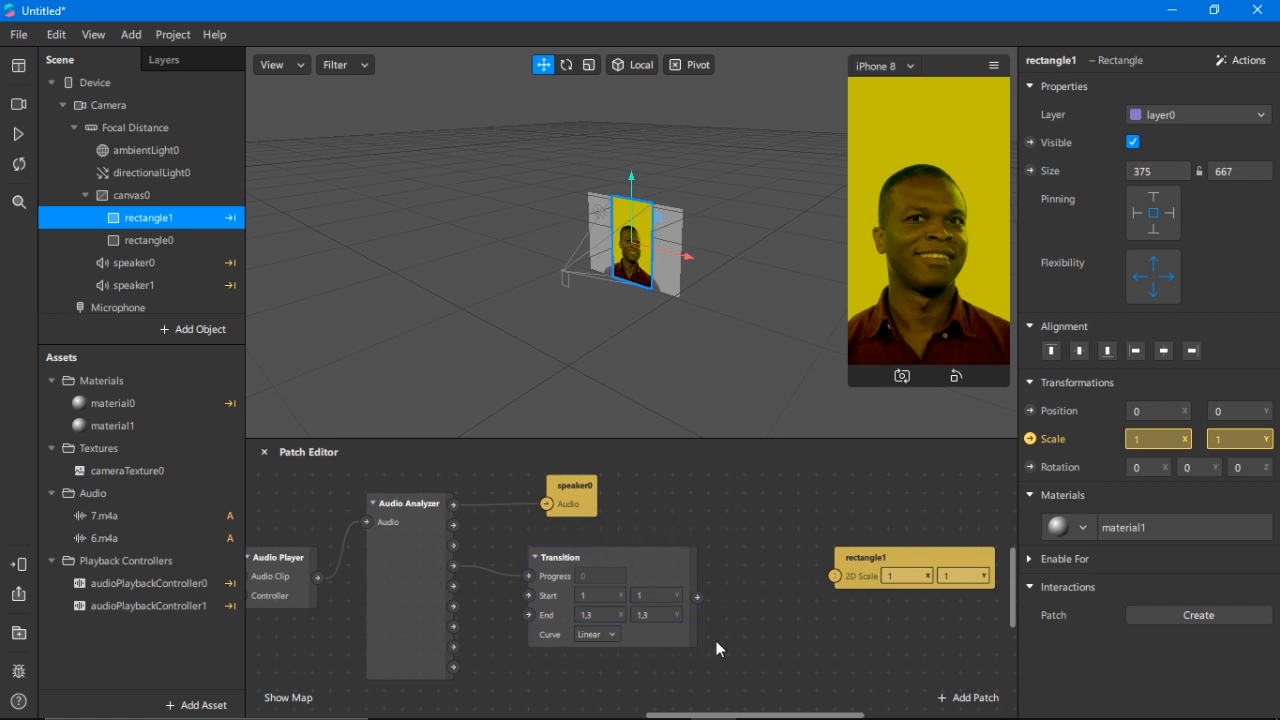
- Connect the Transition's value to rectangle1's 2D Scale and play the preview in an enlarged phone simulator
left_click_drag(698, 597, 836, 576)
left_click(18, 133)
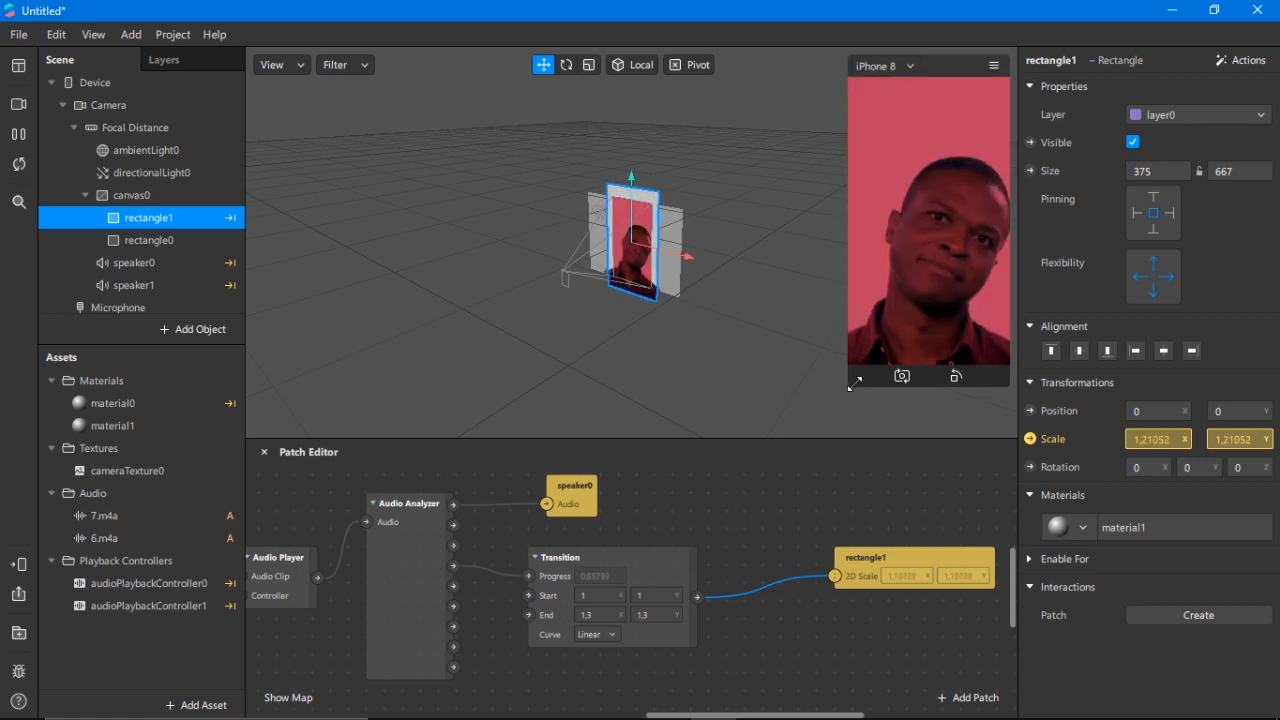
left_click_drag(847, 386, 790, 466)
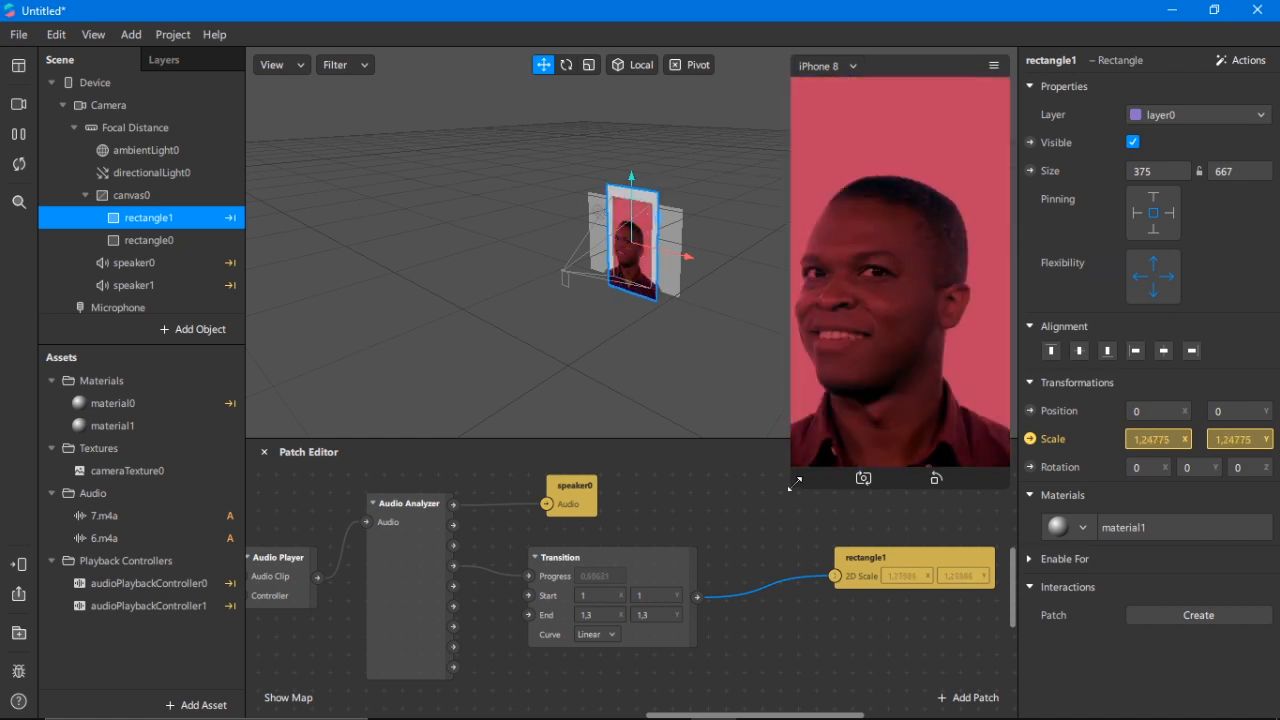
left_click_drag(796, 482, 818, 442)
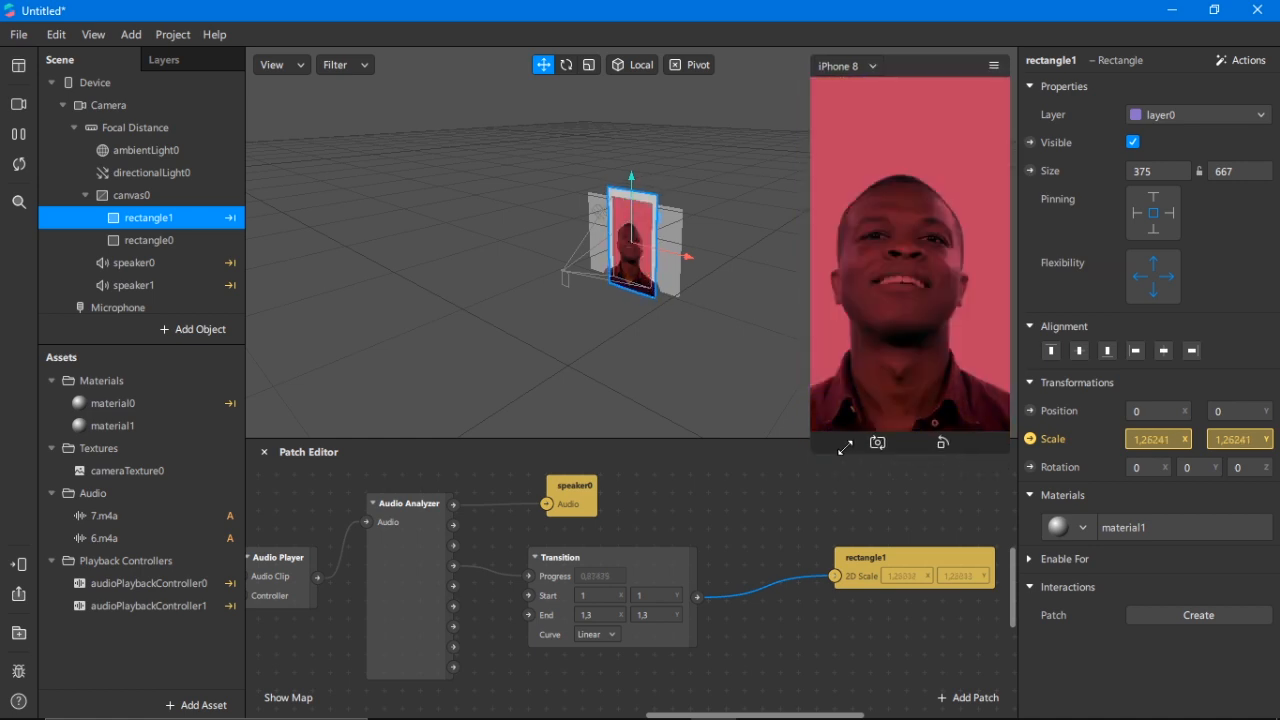
- Pause the preview and add an Exponential Smoothing patch with Damping 25, fed by the Audio Analyzer output that drives the Transition
left_click_drag(626, 552, 676, 550)
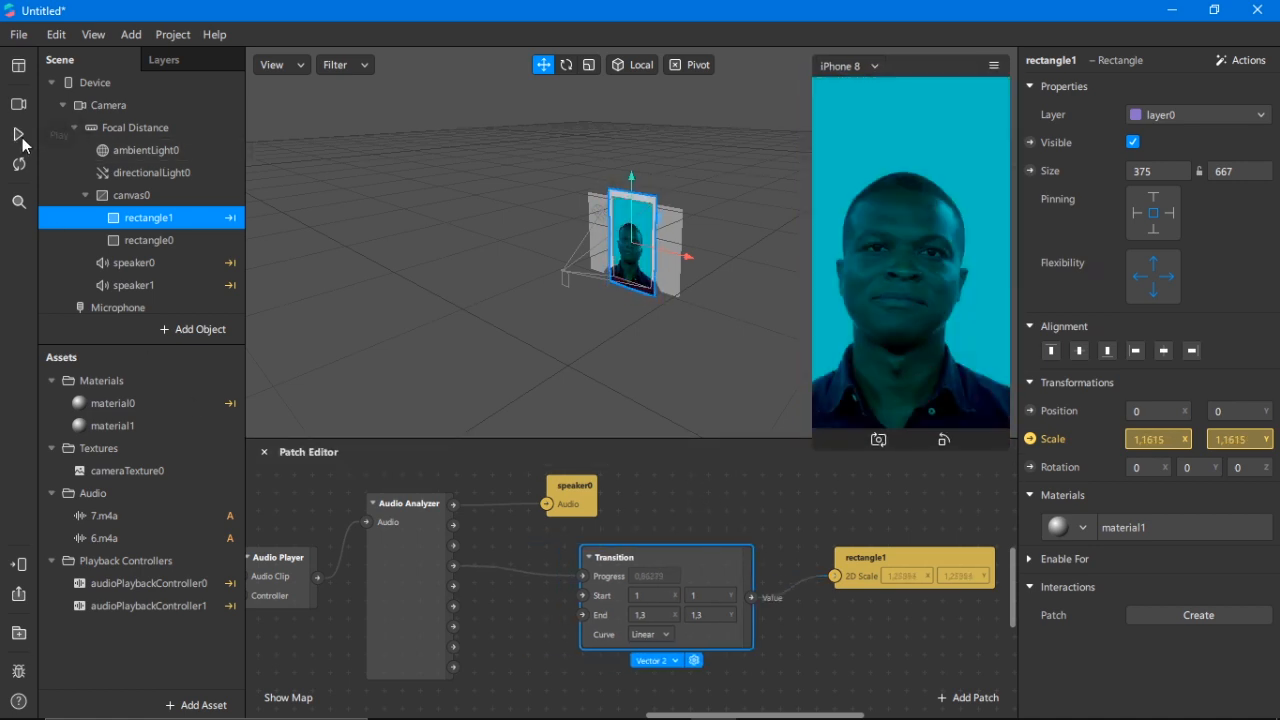
left_click(18, 133)
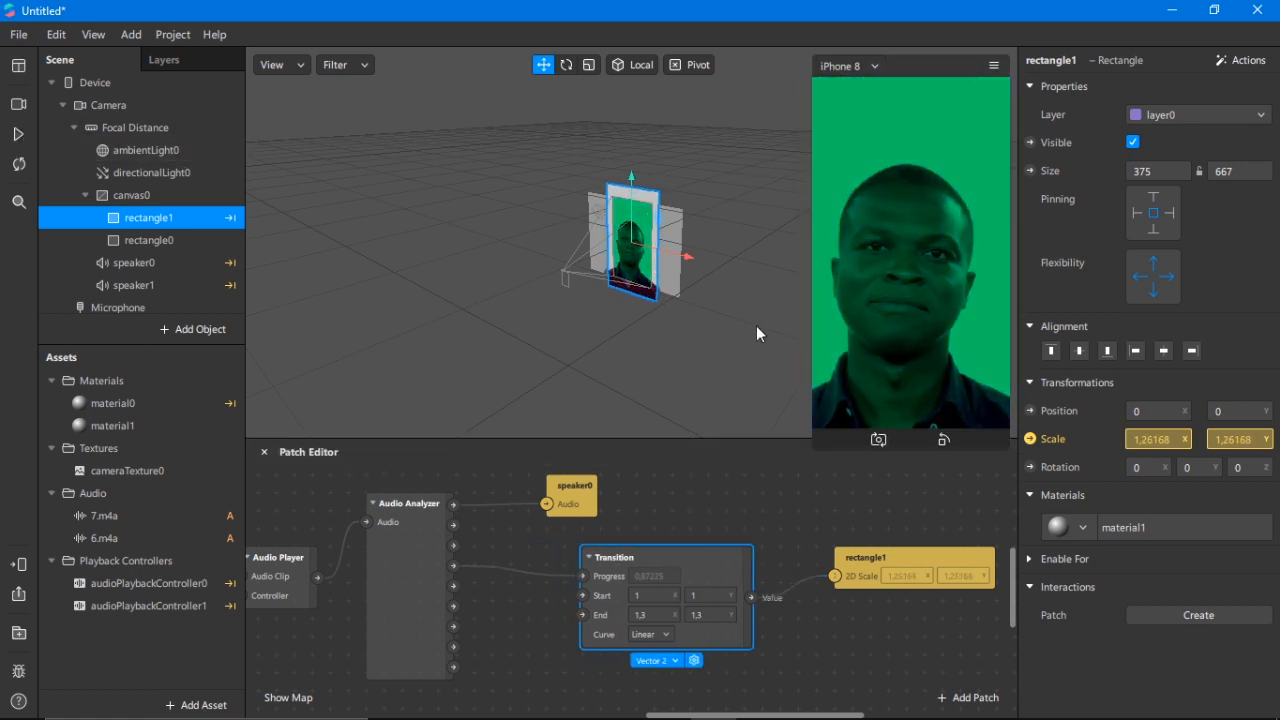
left_click(451, 562)
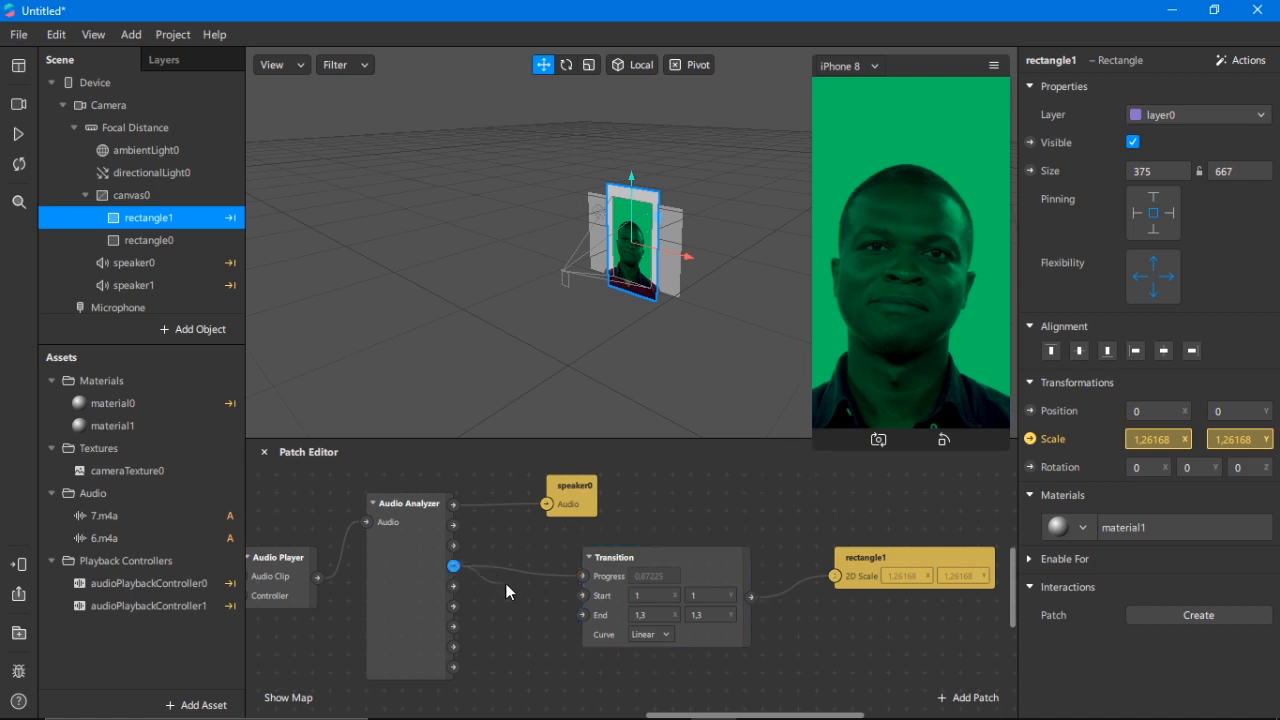
left_click_drag(507, 587, 507, 587)
type("ex")
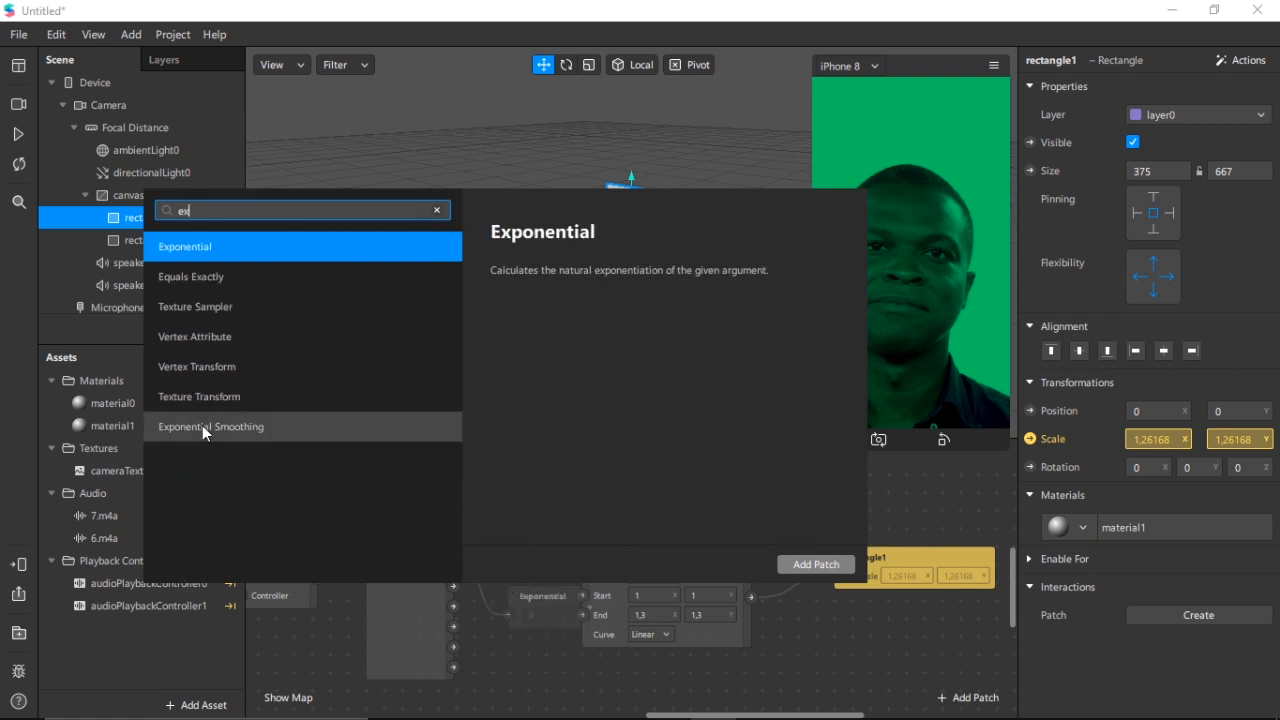
left_click(203, 427)
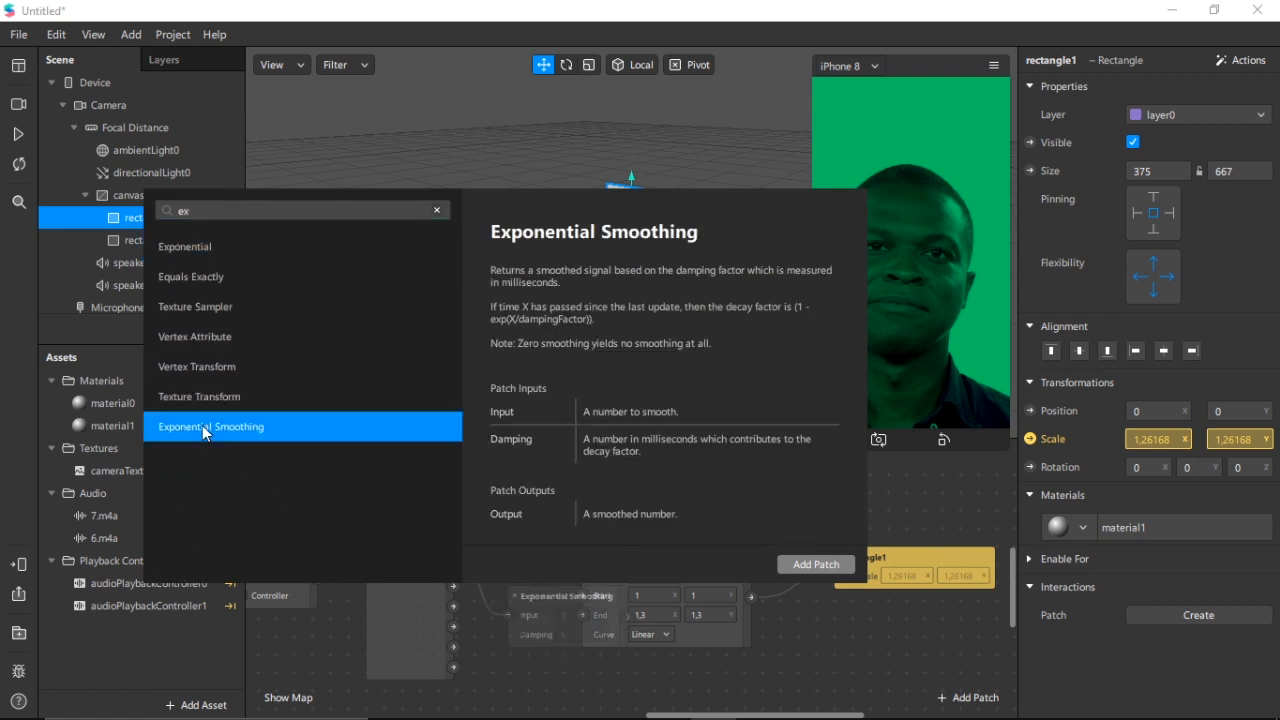
double_click(206, 429)
left_click_drag(680, 560, 806, 545)
left_click(591, 634)
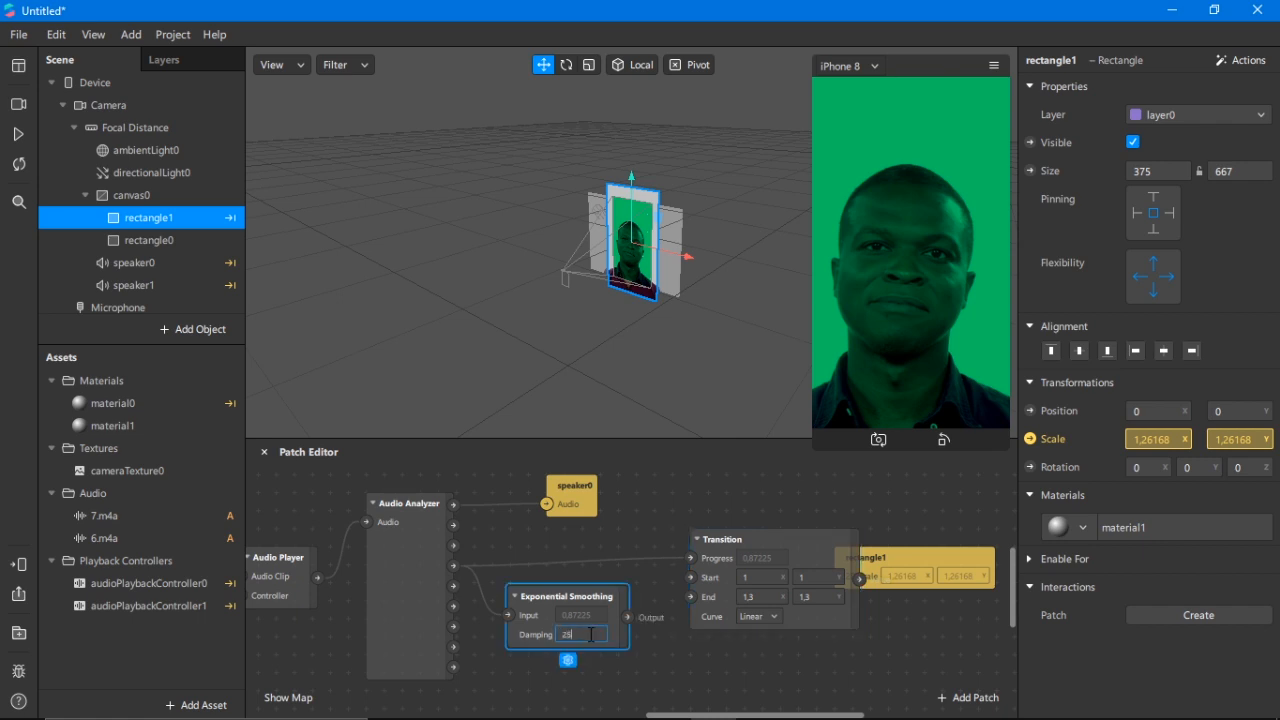
- Route the Exponential Smoothing output into the Transition's Progress and play the preview briefly to check the smoothed scaling
left_click_drag(627, 615, 642, 590)
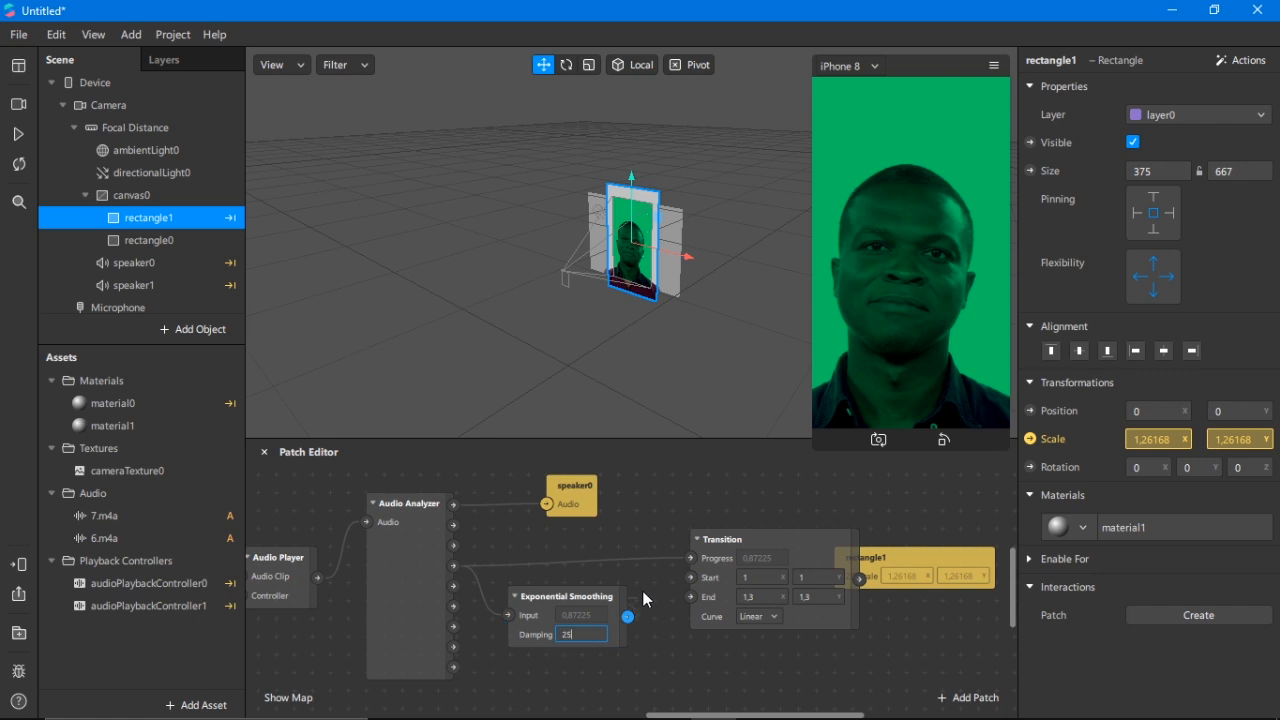
left_click_drag(690, 556, 690, 556)
left_click_drag(563, 597, 543, 576)
left_click_drag(899, 558, 951, 540)
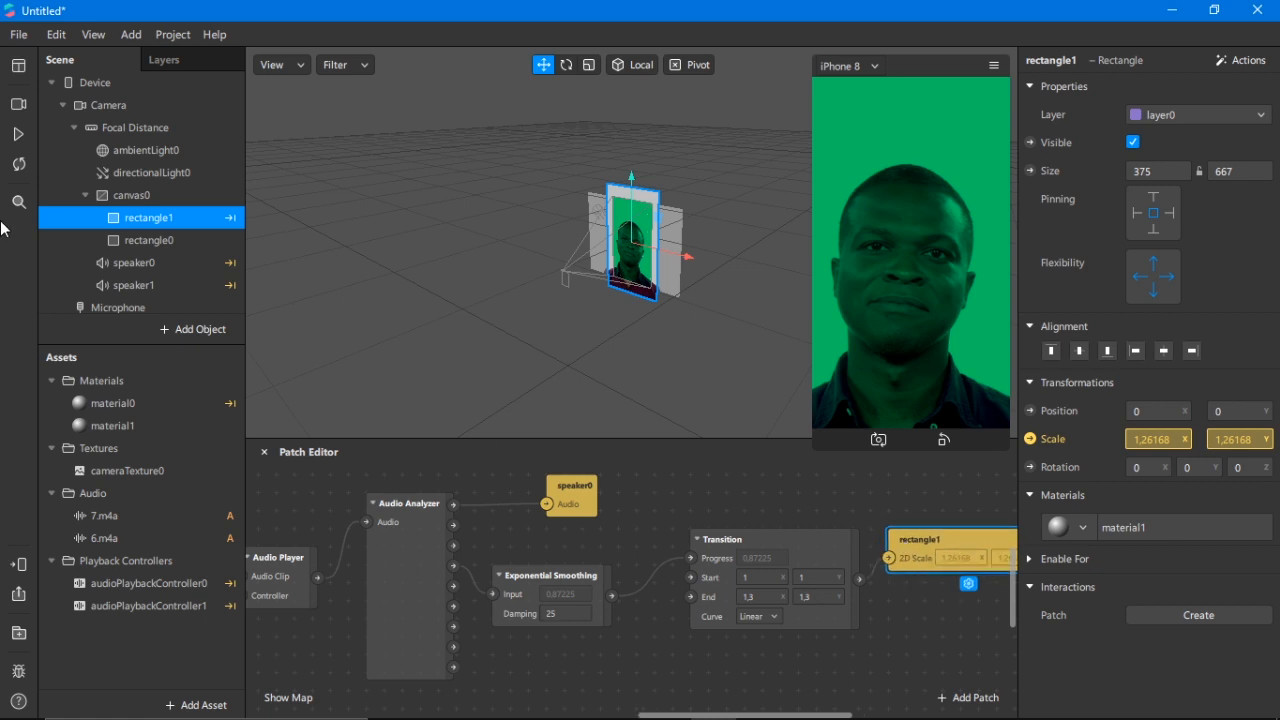
left_click(18, 134)
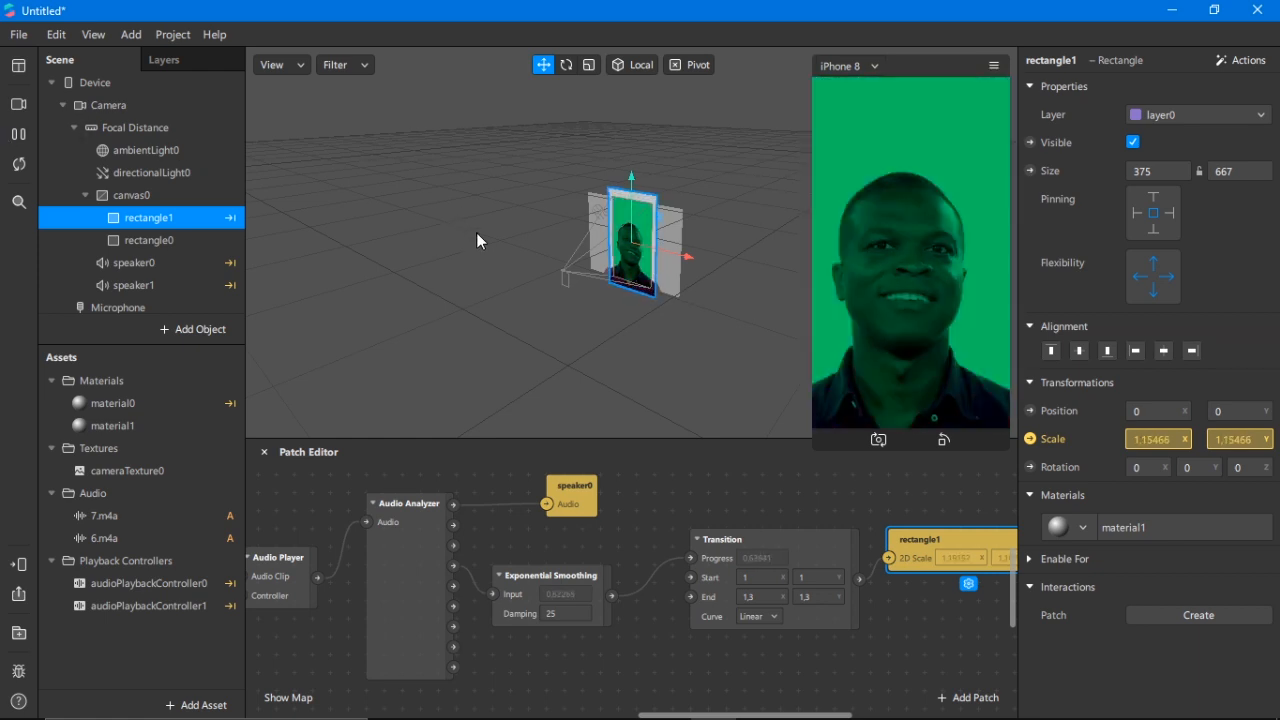
left_click(18, 140)
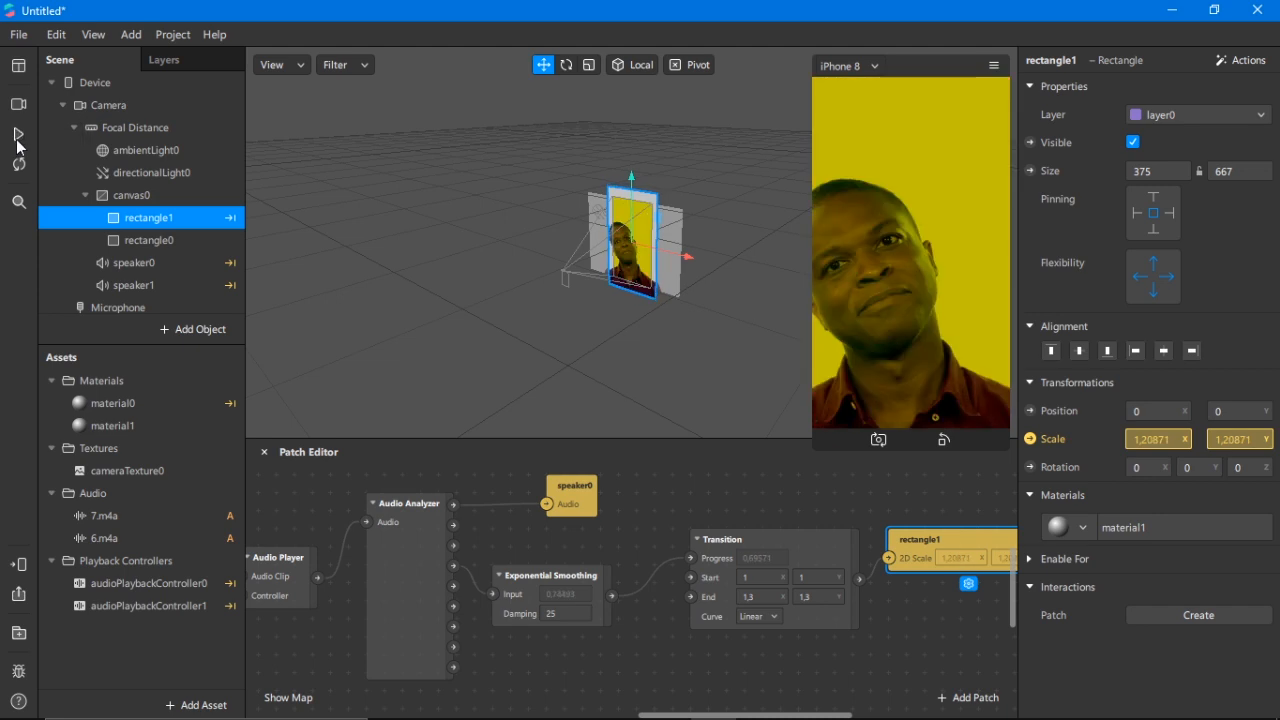
- Insert an Audio Analyzer patch between the 6.m4a Audio Player and speaker1, moving speaker1 aside to make room
scroll(553, 648, "down", 5)
mouse_move(692, 716)
left_mouse_down()
mouse_move(606, 716)
mouse_move(692, 716)
left_mouse_up()
scroll(685, 585, "down", 3, "ctrl")
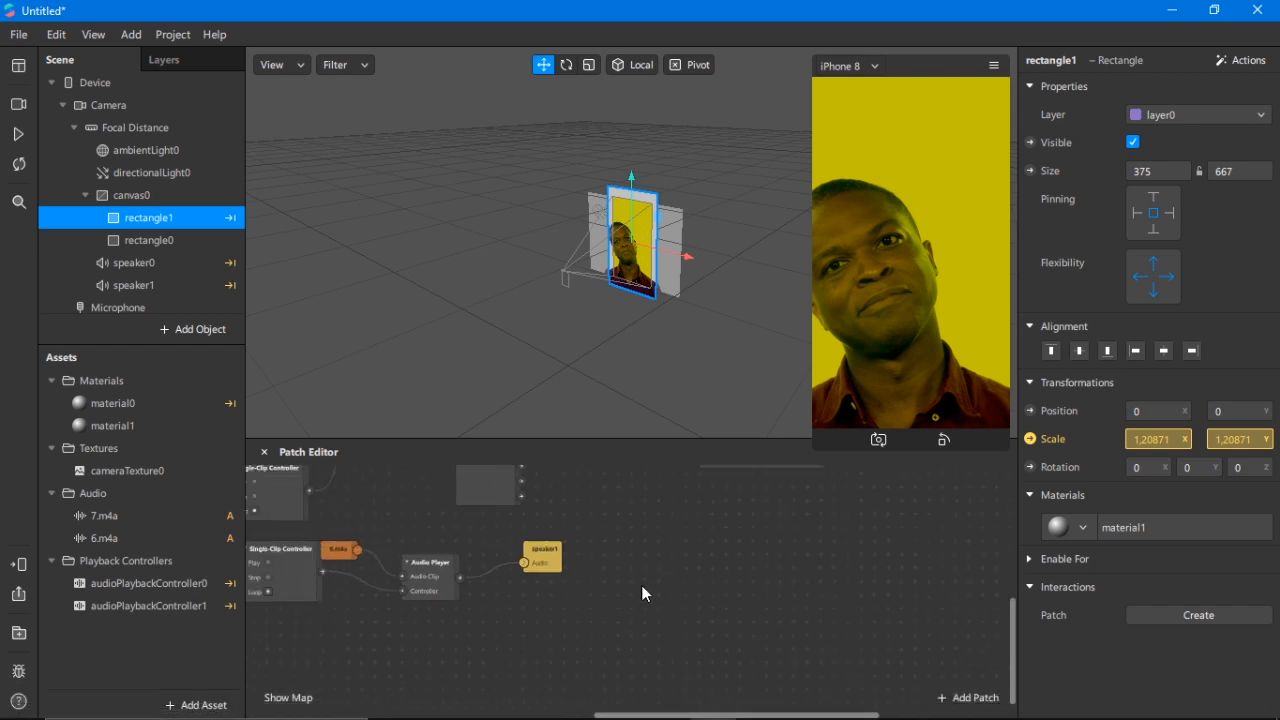
scroll(560, 573, "up", 2)
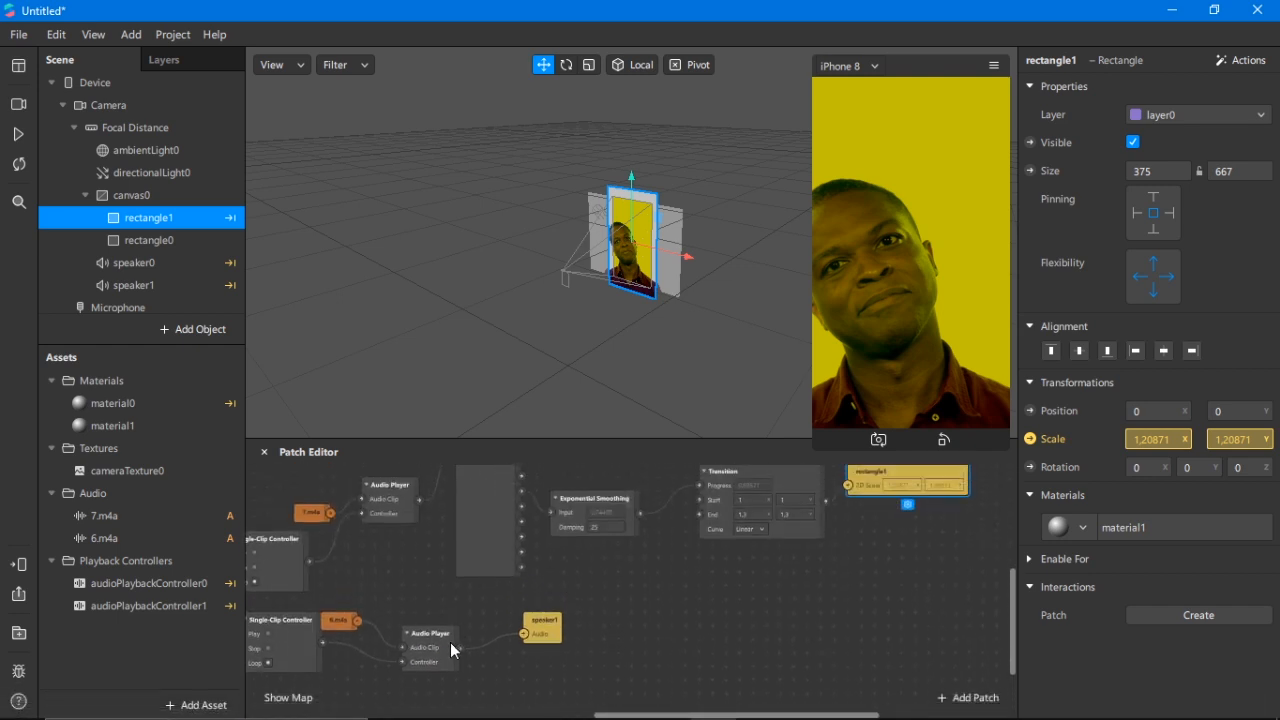
right_click(507, 665)
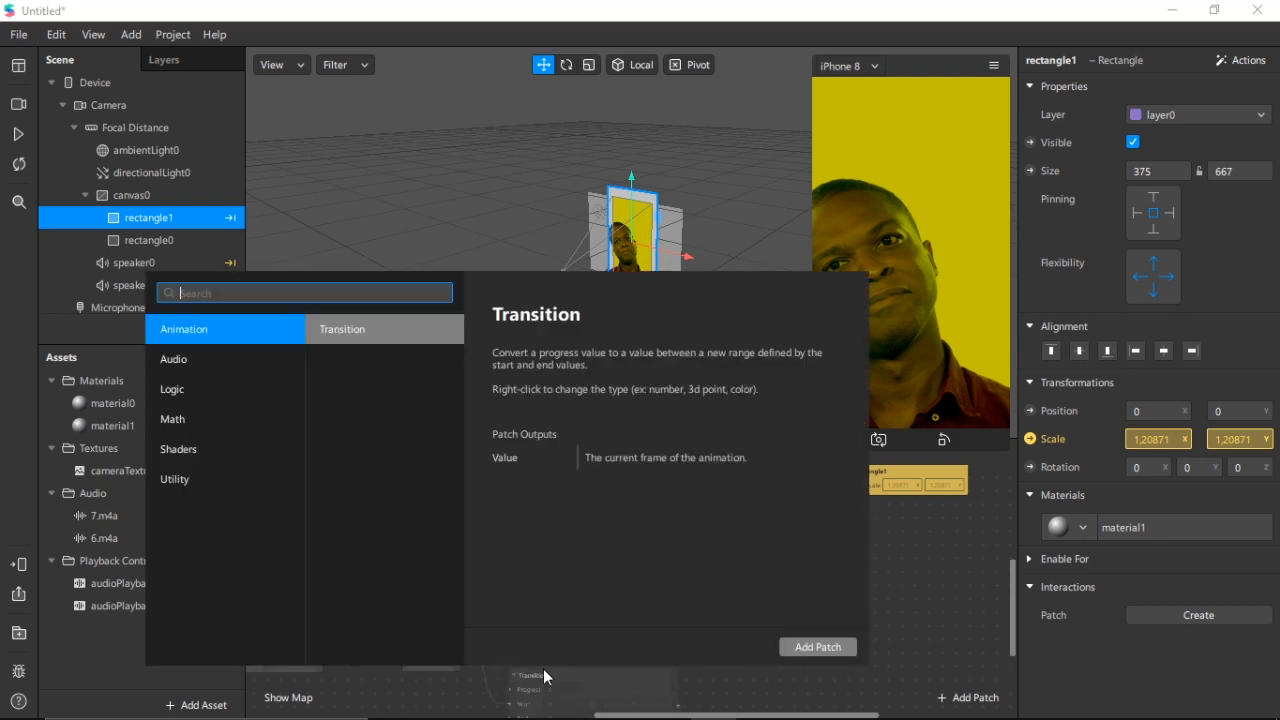
type("e")
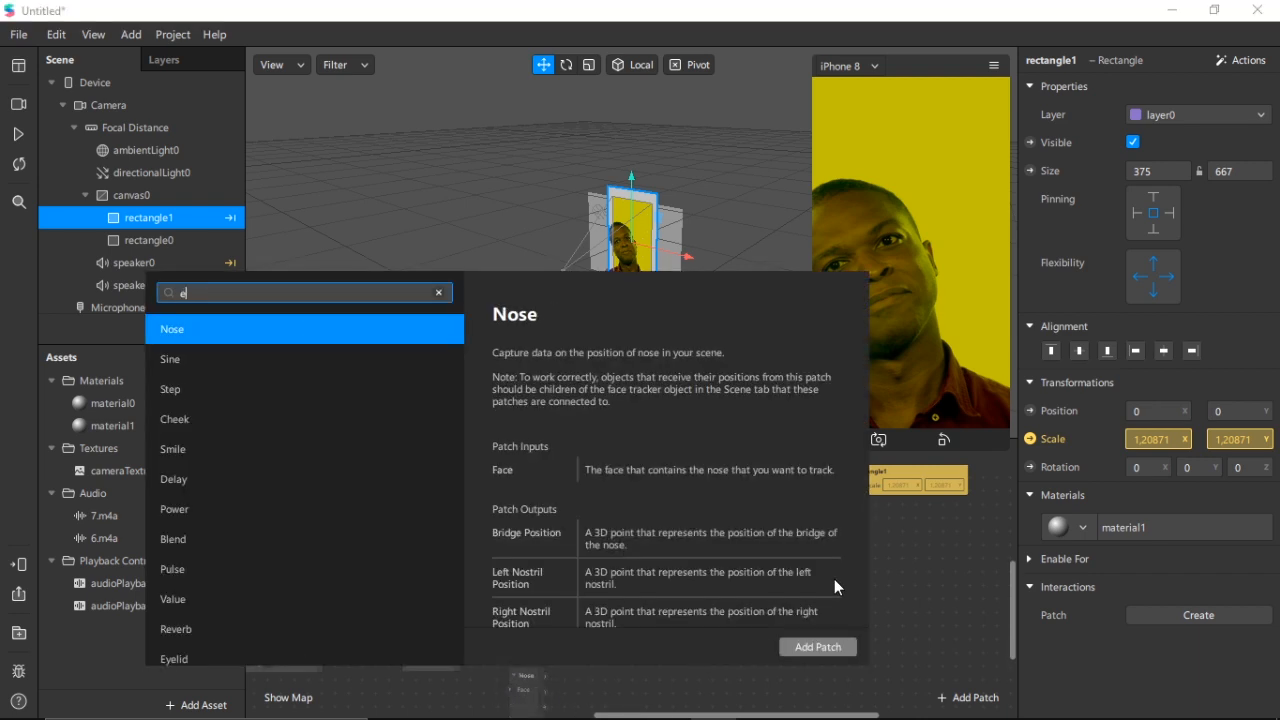
key("BackSpace")
type("s")
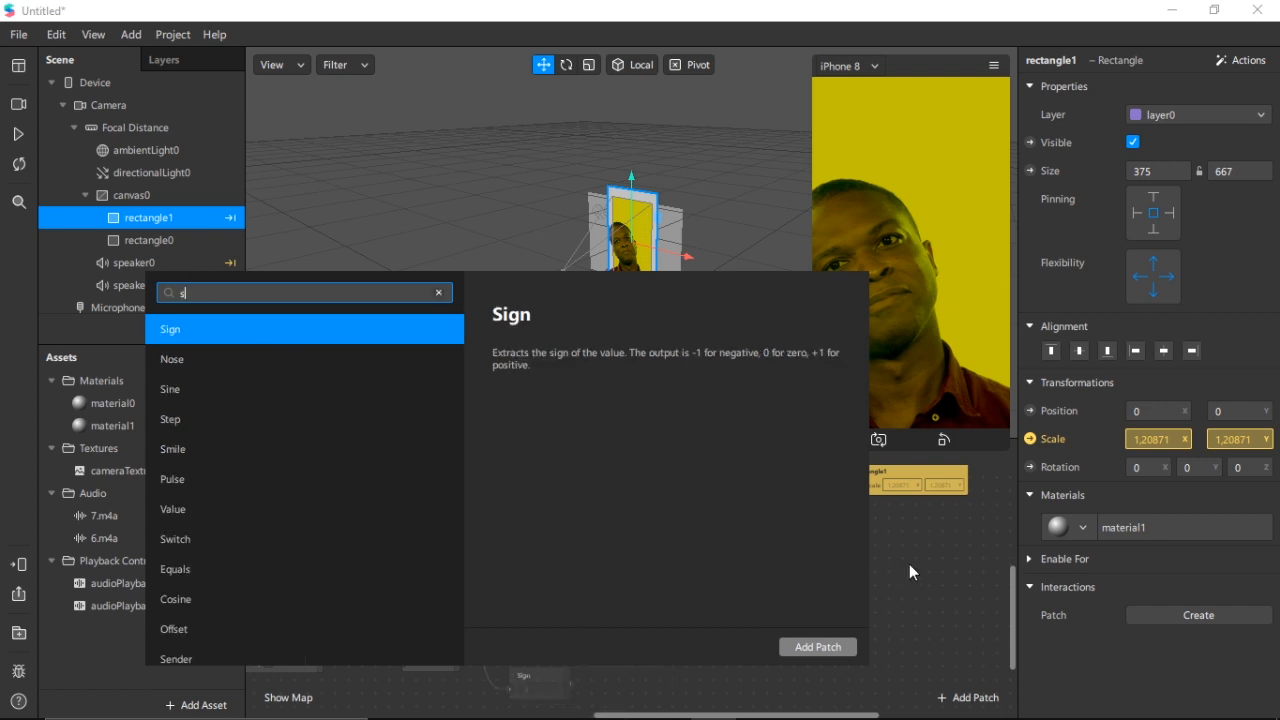
key("BackSpace")
type("au")
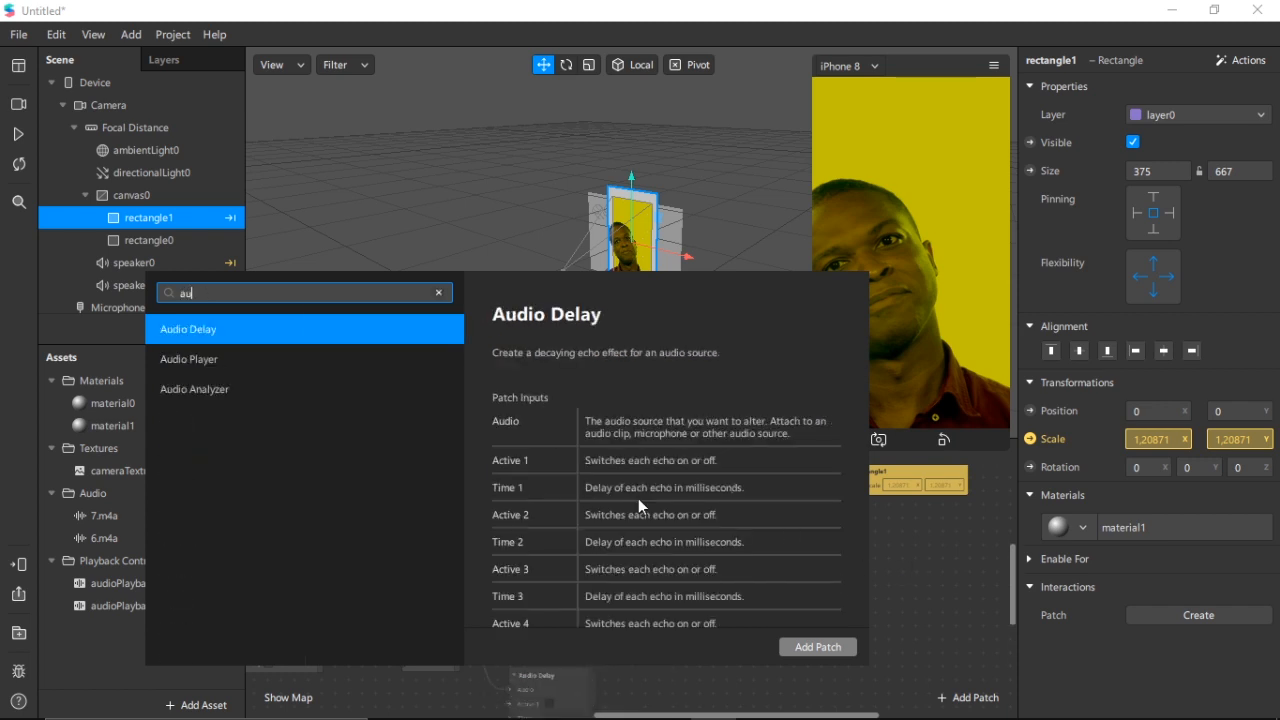
double_click(200, 390)
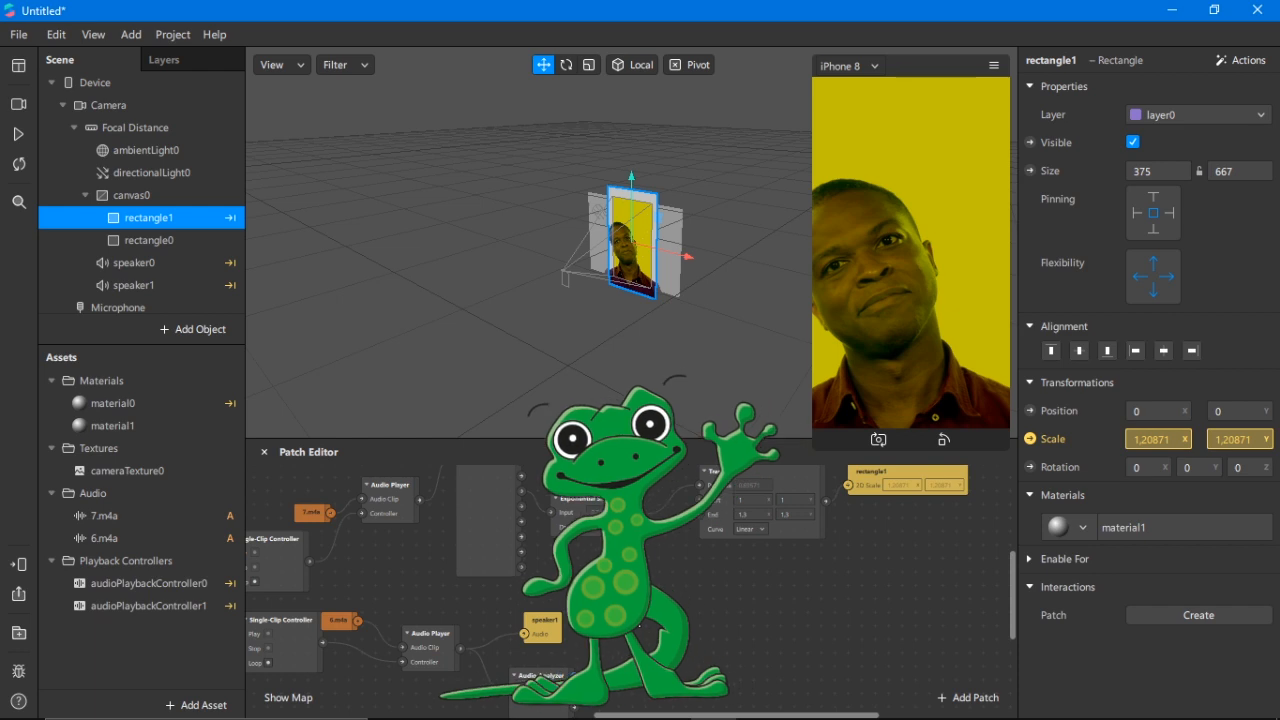
scroll(545, 610, "down", 2)
left_click_drag(536, 636, 637, 578)
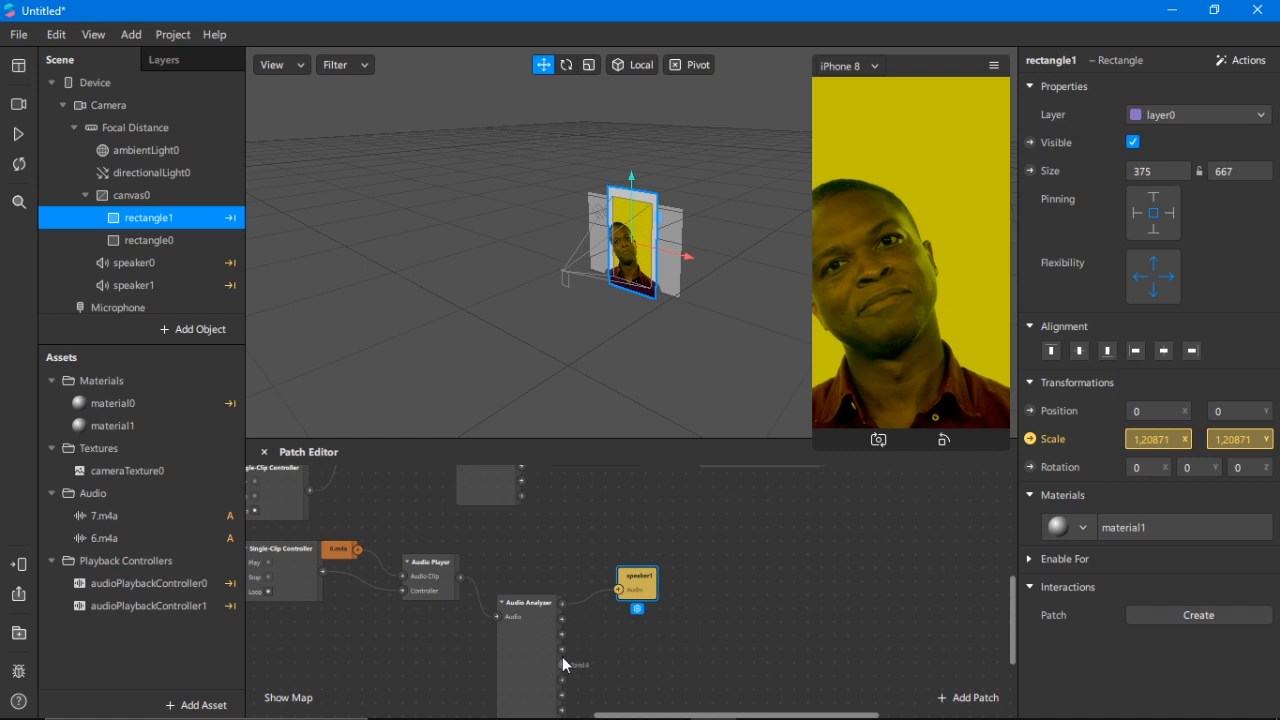
- Add an Exponential Smoothing patch with Damping 25 to the fourth output of the 6.m4a Audio Analyzer
left_click_drag(562, 650, 656, 670)
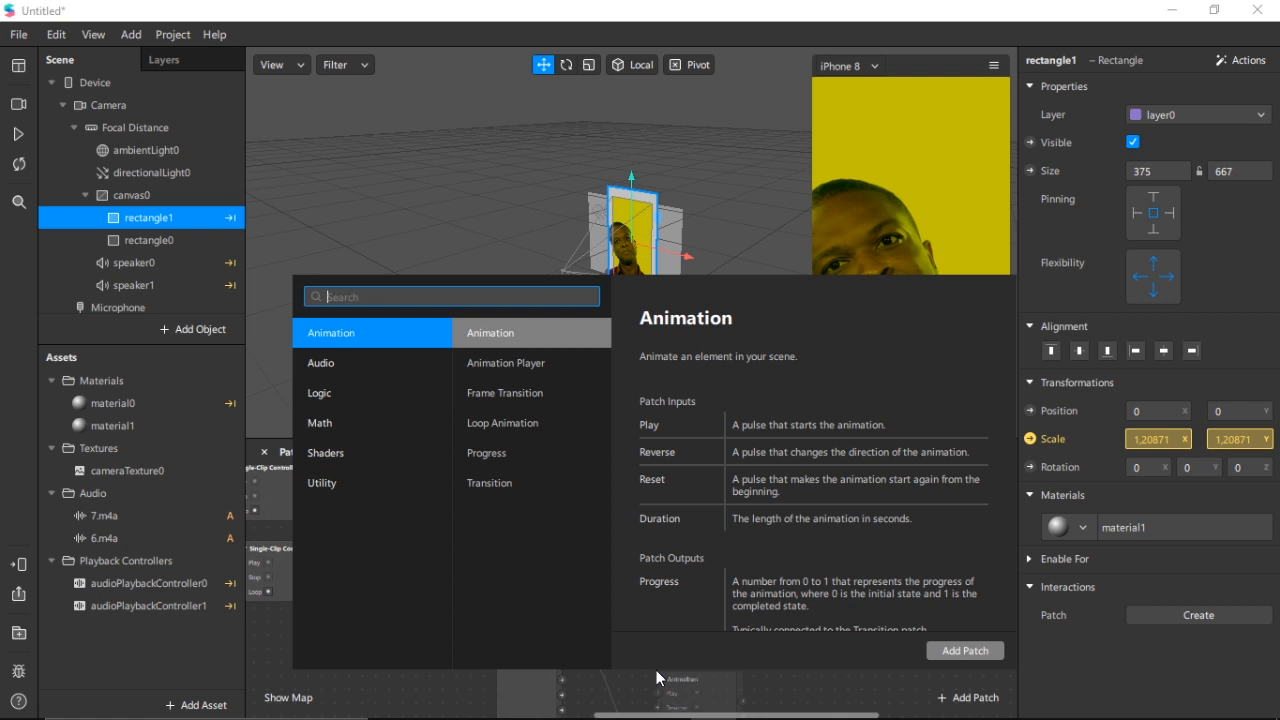
type("ex")
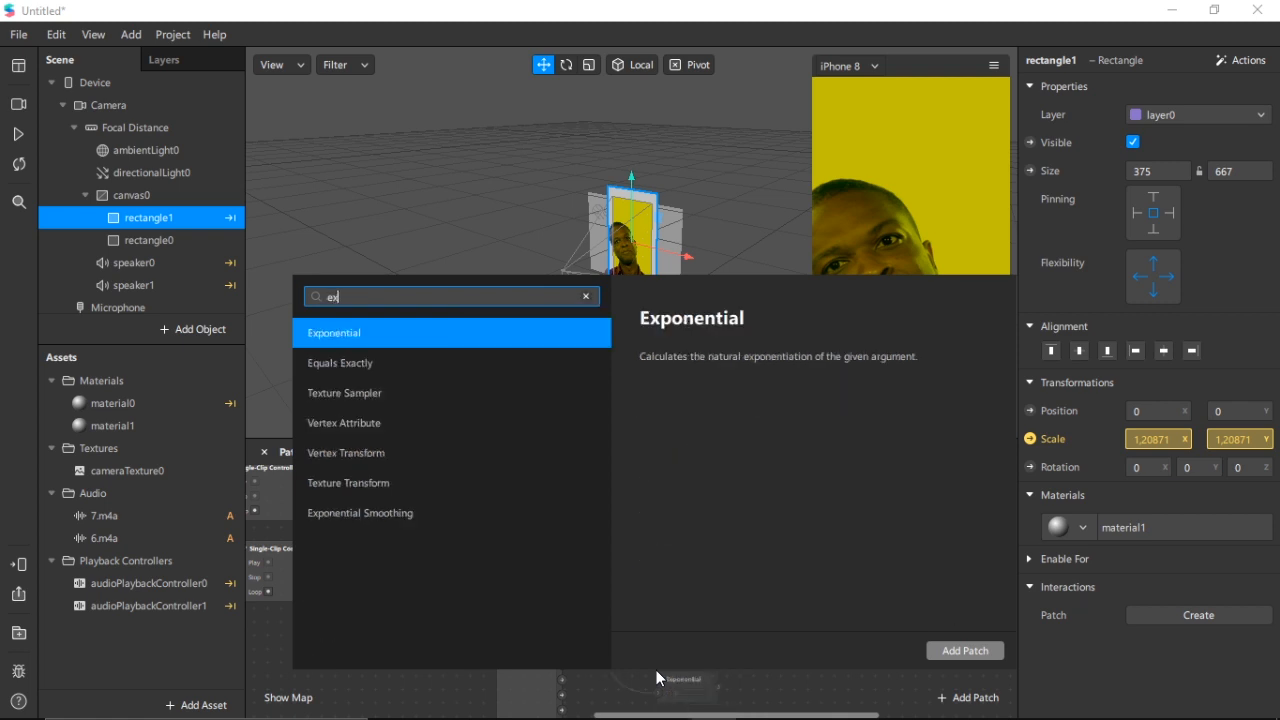
left_click(342, 513)
scroll(785, 631, "down", 2)
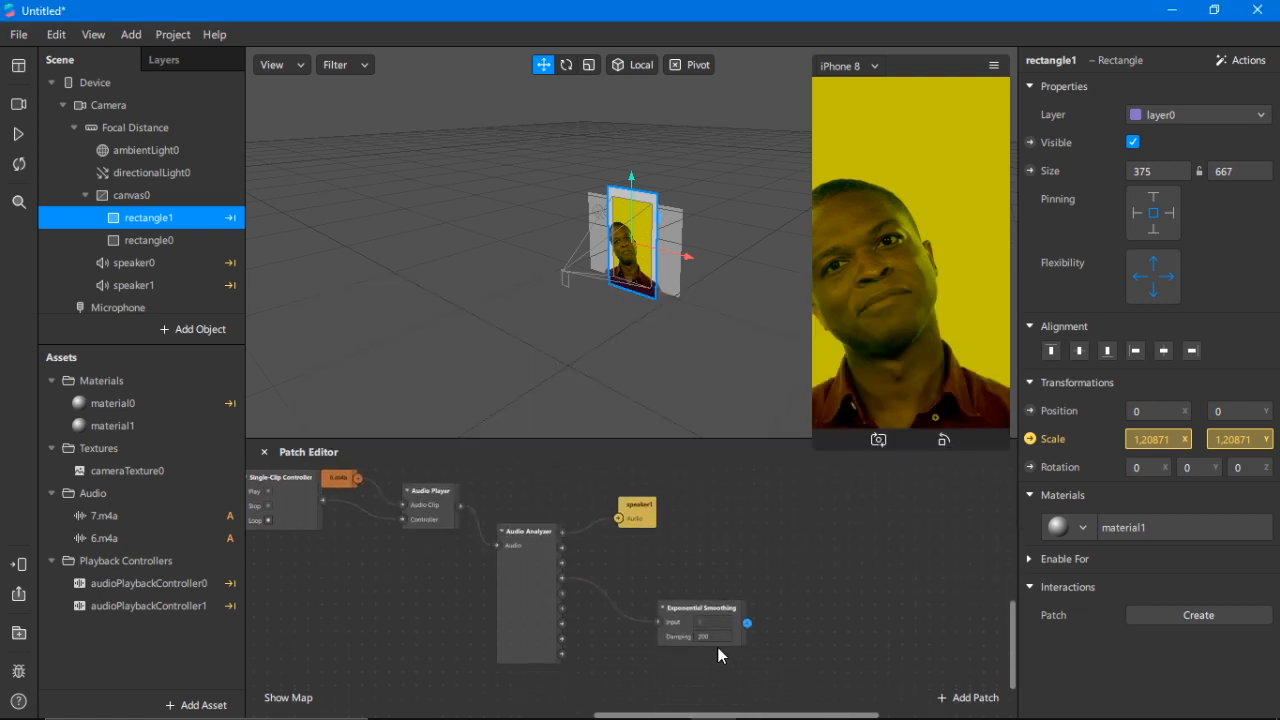
left_click(675, 641)
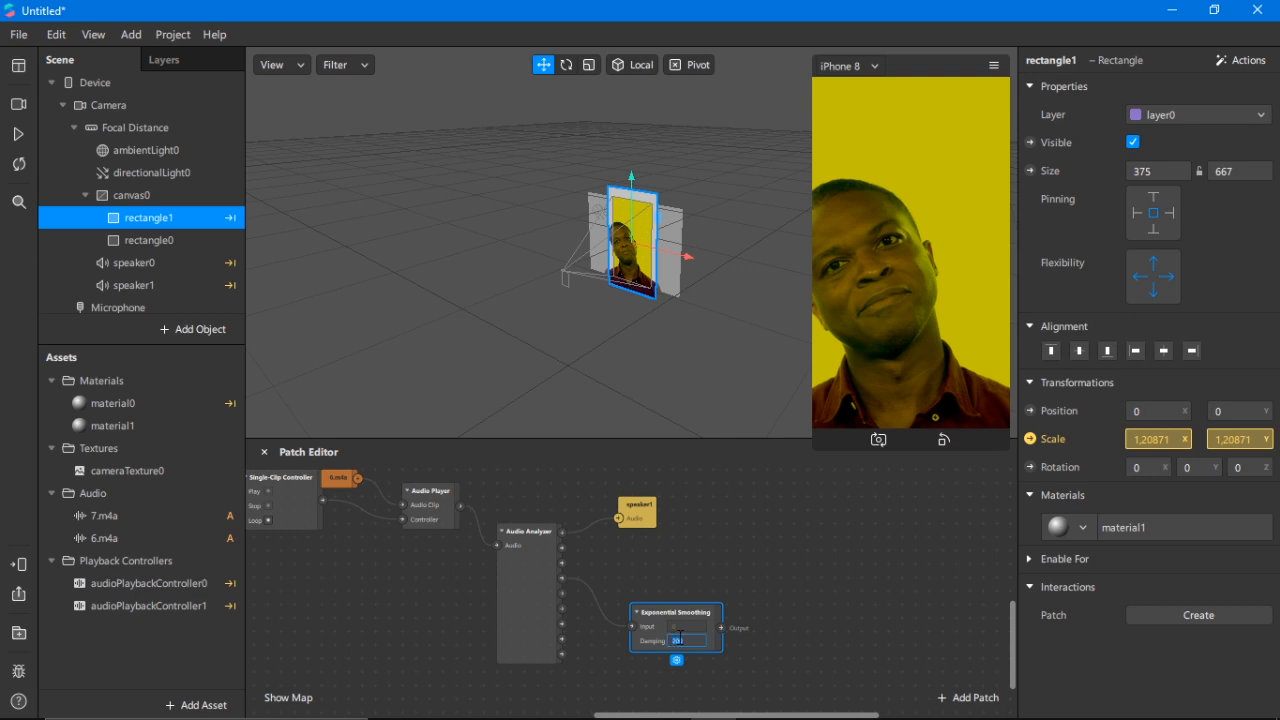
scroll(685, 641, "up", 2)
type("25")
left_click(864, 596)
left_click_drag(657, 605, 641, 574)
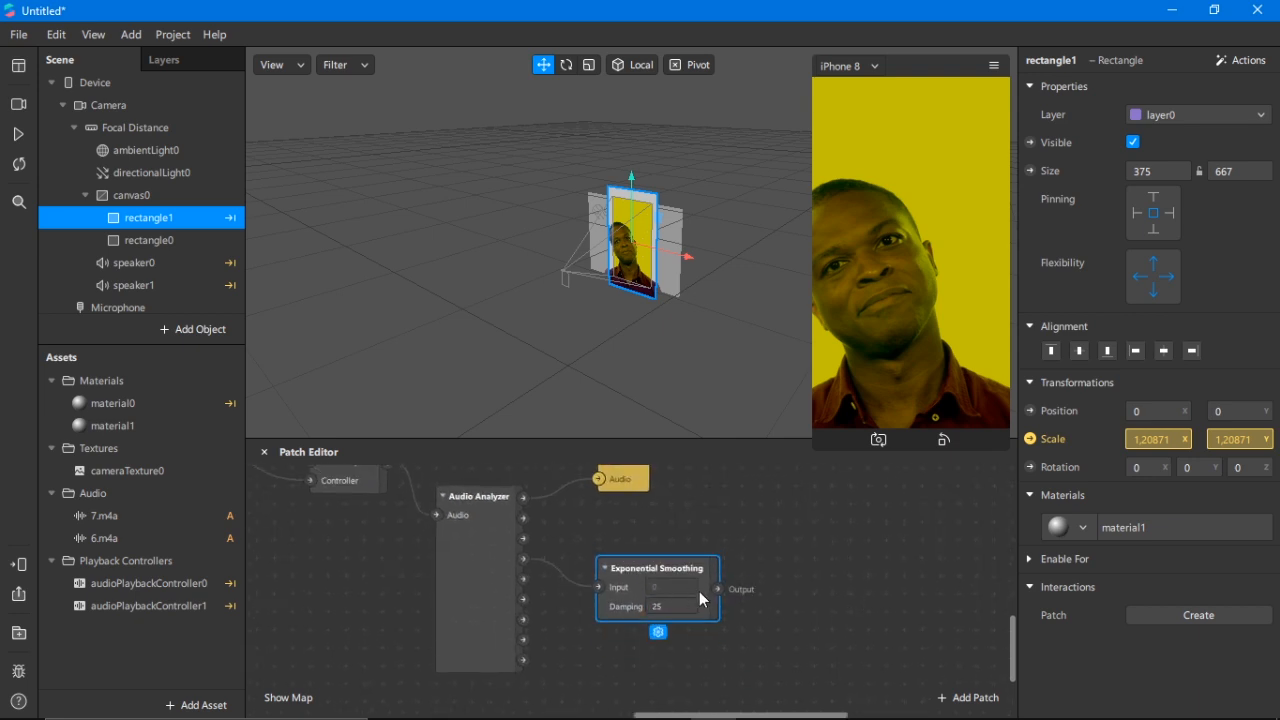
- Add a Transition patch whose Progress is driven by the 6.m4a branch's Exponential Smoothing output
left_click_drag(719, 592, 803, 584)
type("tra")
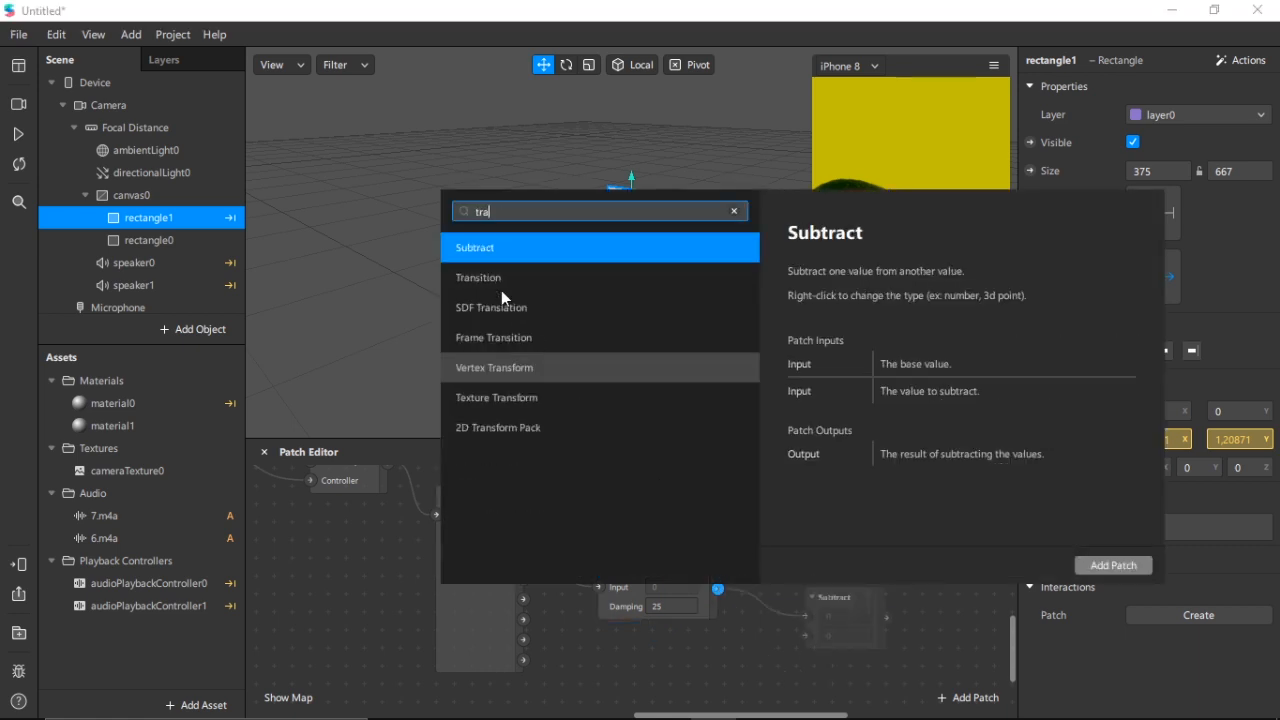
left_click(492, 274)
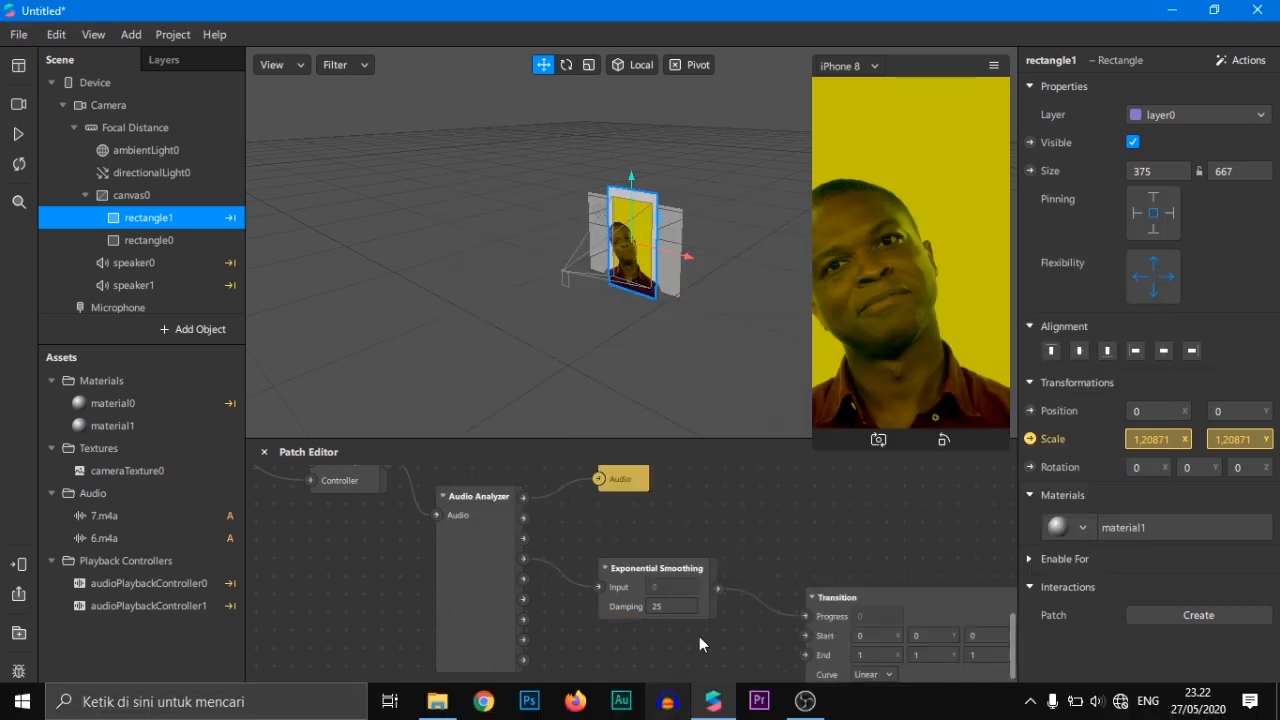
left_click_drag(750, 716, 769, 716)
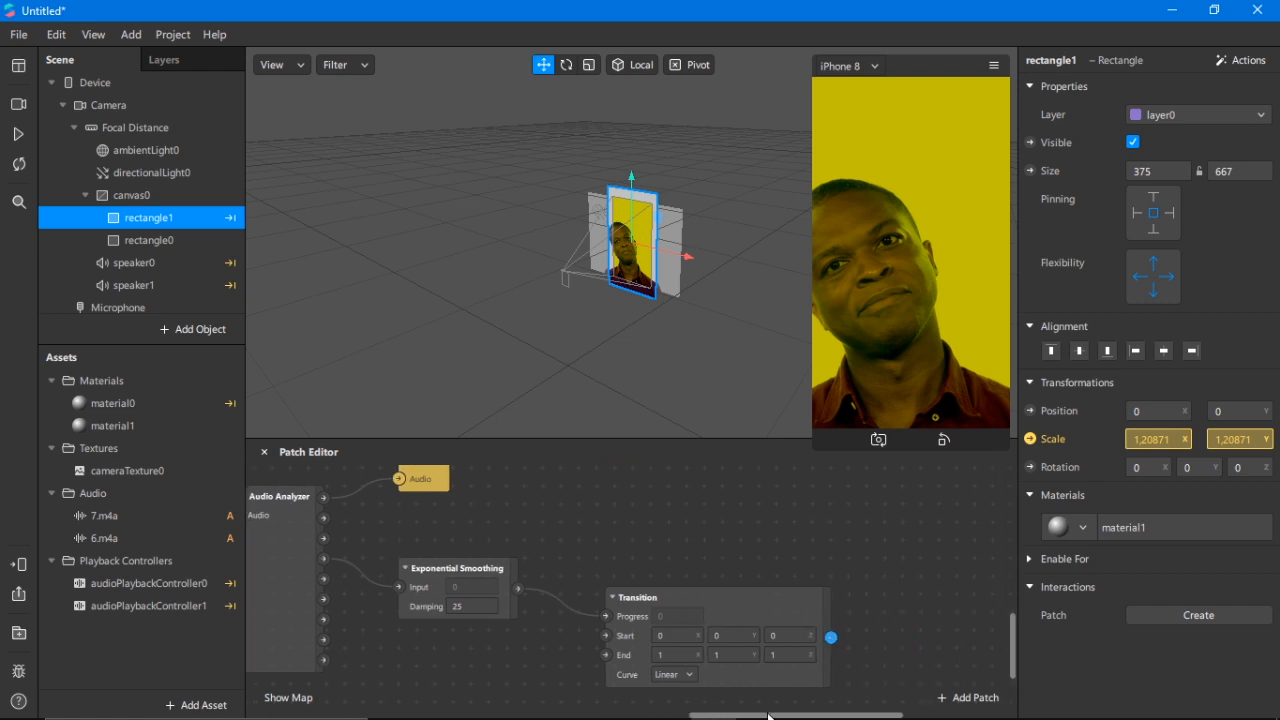
- Set the 6.m4a branch's Transition patch to the Vector 2 type and move it closer to the Exponential Smoothing patch
left_click(705, 597)
left_click(727, 700)
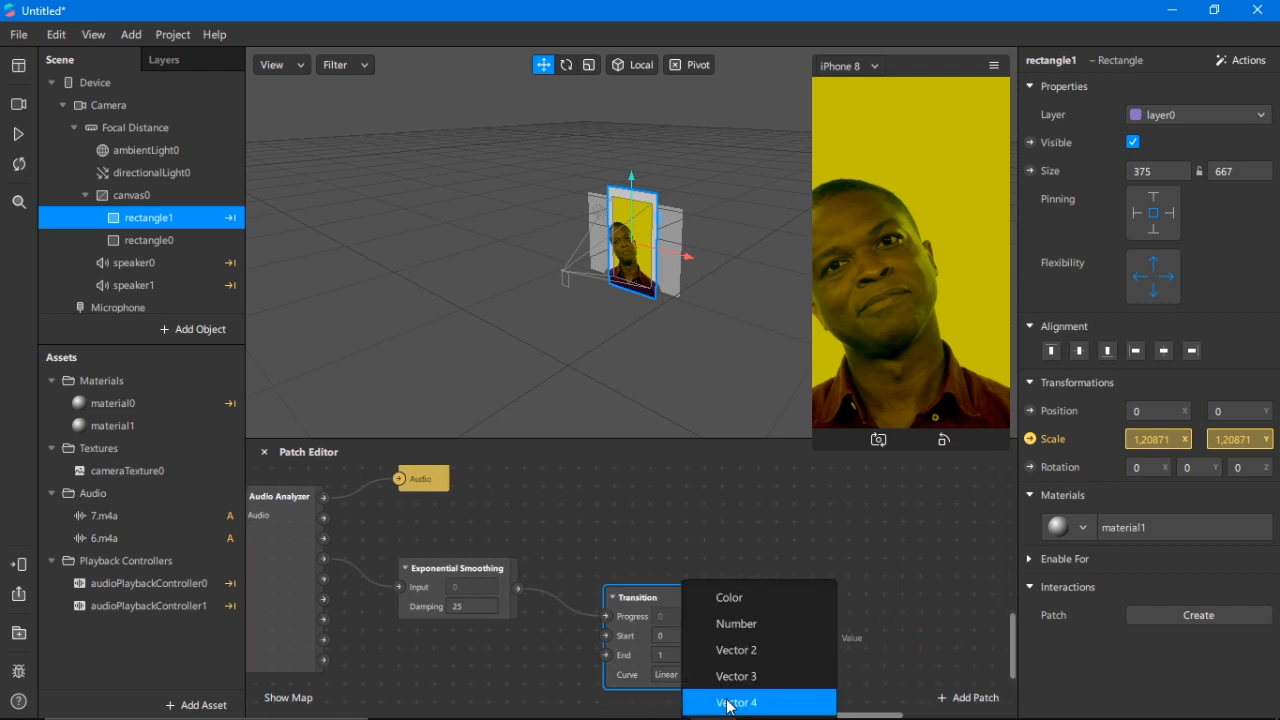
left_click(735, 650)
left_click_drag(733, 604, 704, 538)
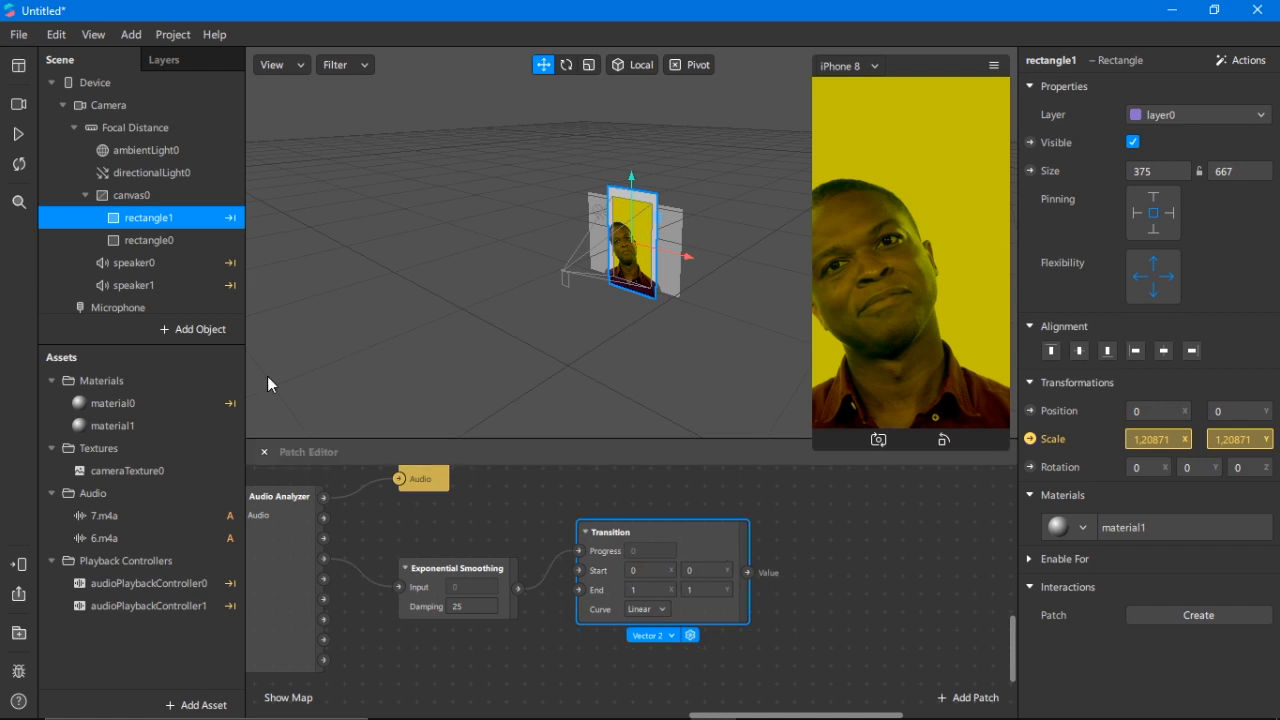
- Duplicate rectangle1 and create a 2D Scale patch for the copy, rectangle2
left_click(171, 238)
left_click(169, 216)
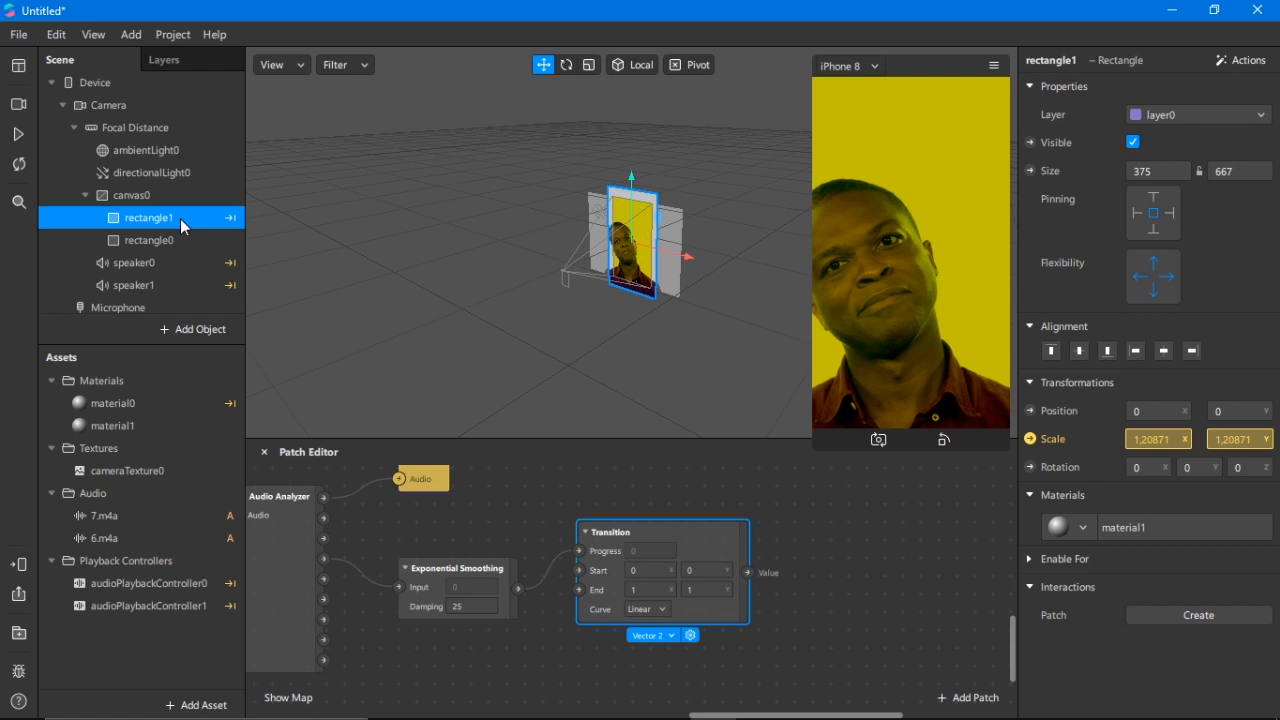
key("ctrl+d")
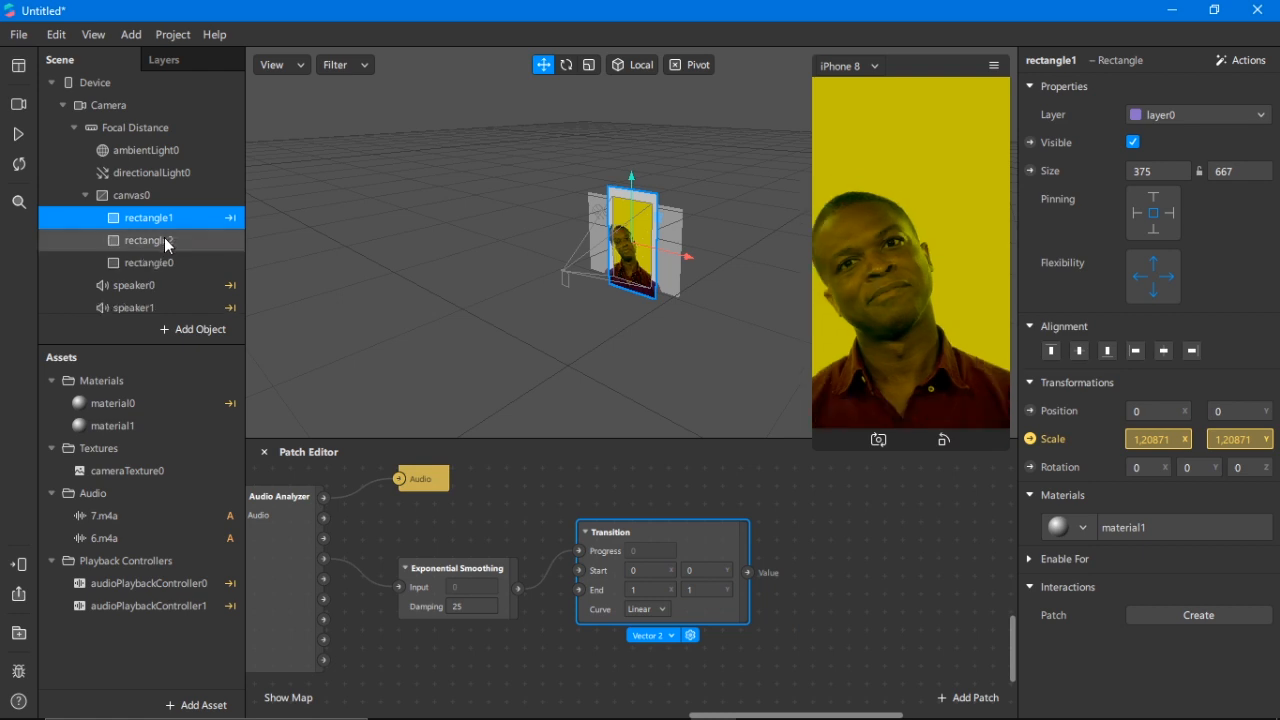
left_click(164, 237)
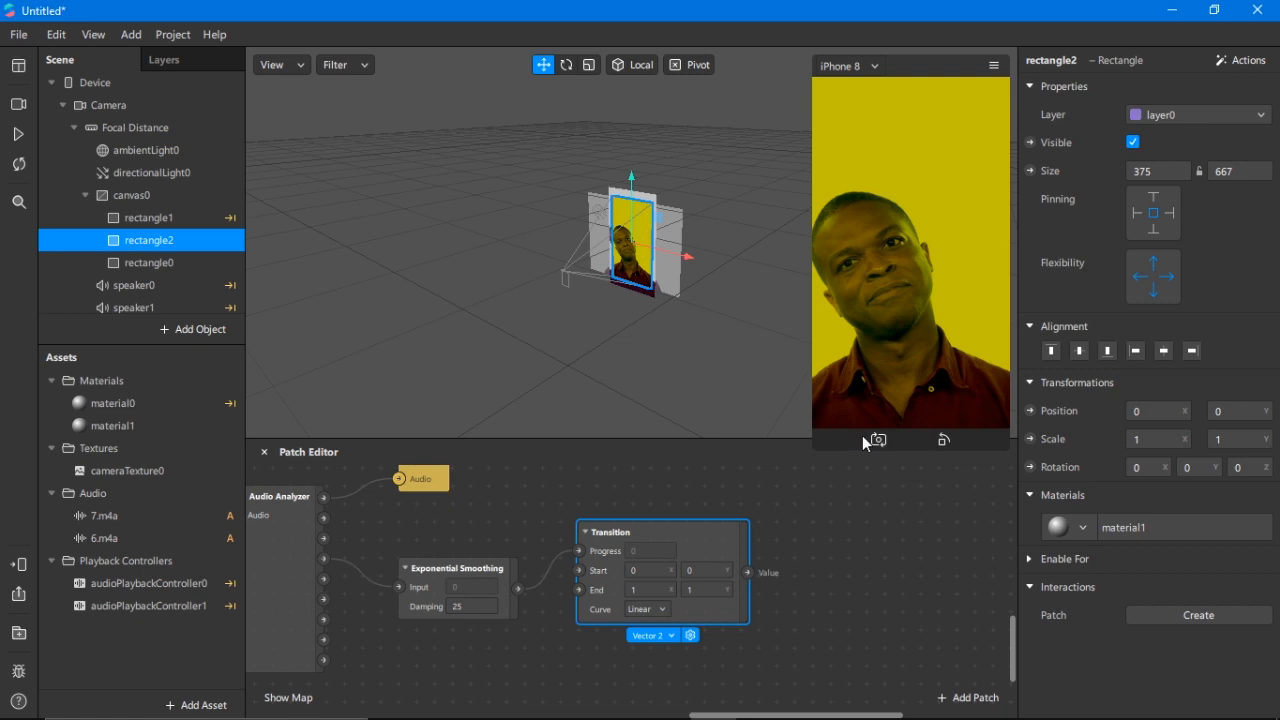
left_click(1035, 444)
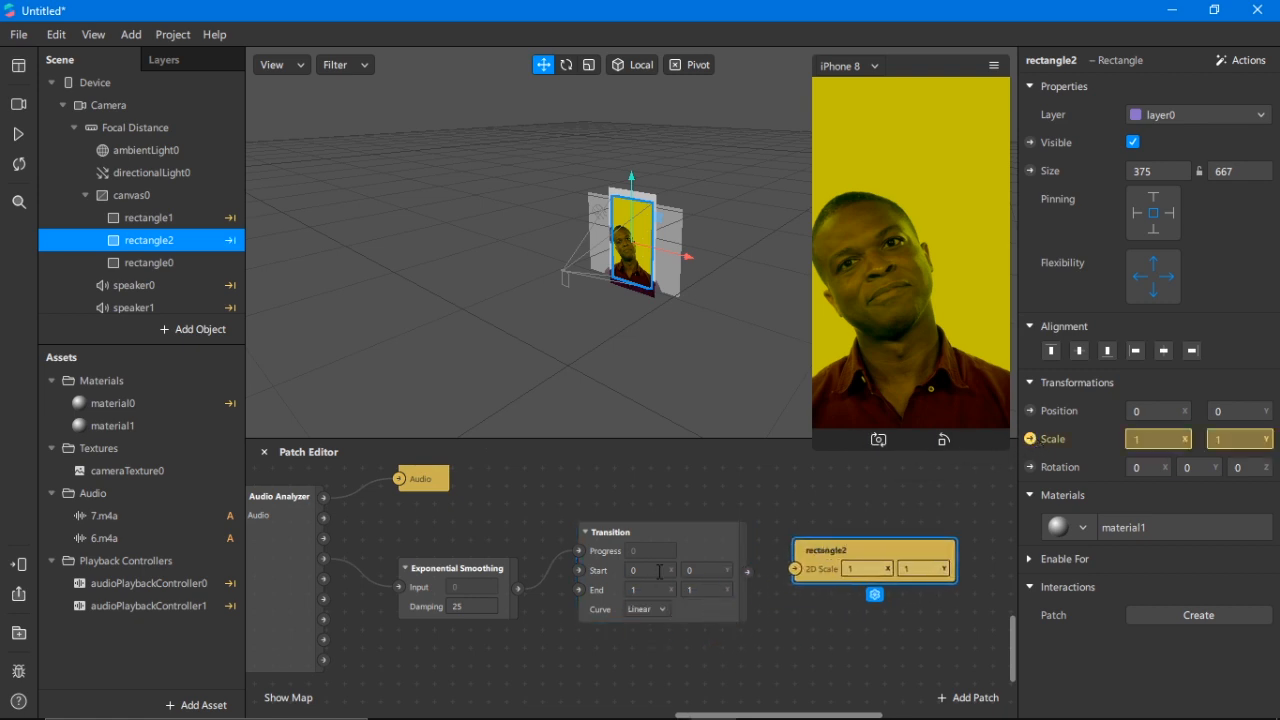
- Set the Vector 2 Transition's Start to 1, 1 and its End to 1,3, 1,3
left_click(658, 571)
type("1")
key("Tab")
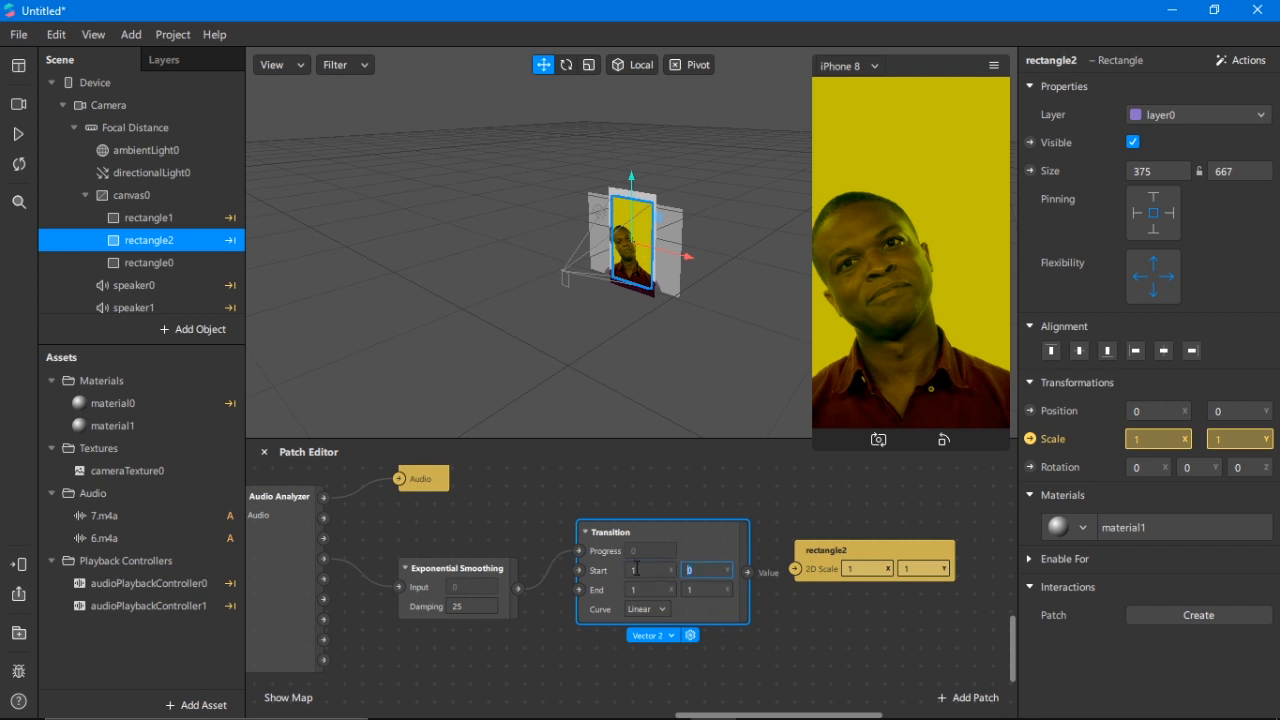
left_click(652, 590)
left_click(703, 589)
type(",3")
left_click(761, 627)
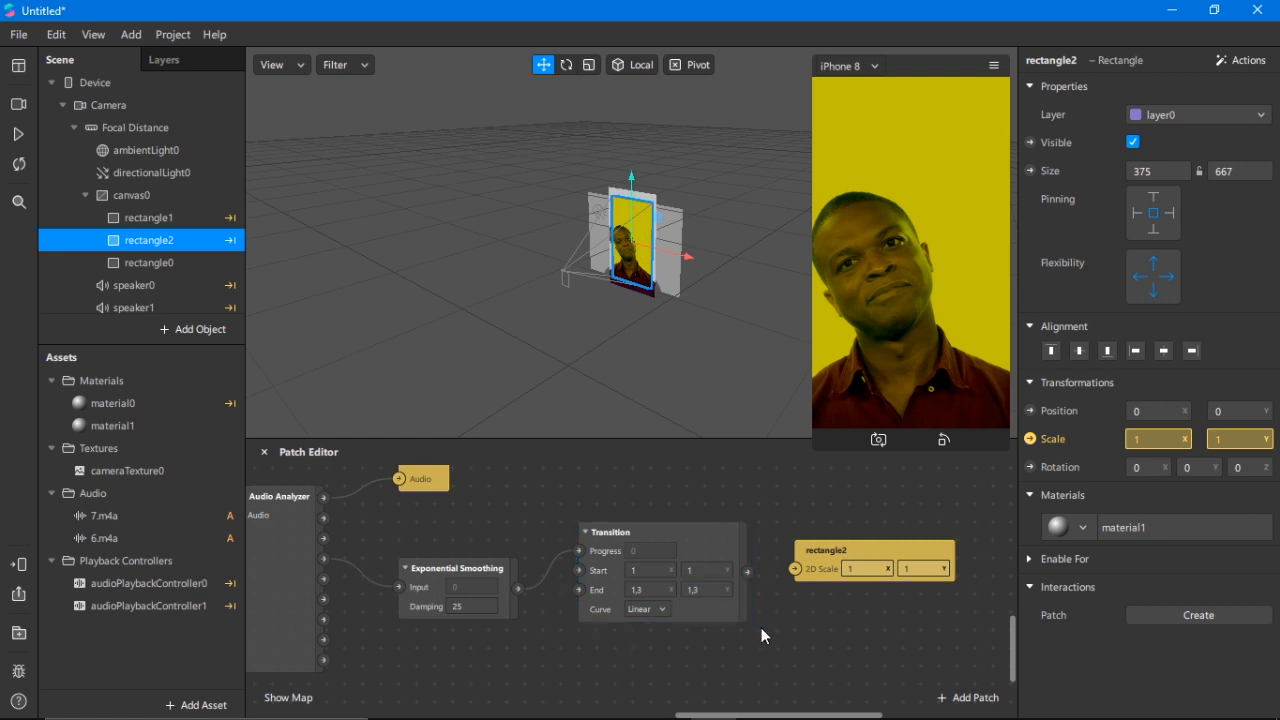
left_click(653, 590)
left_click(699, 613)
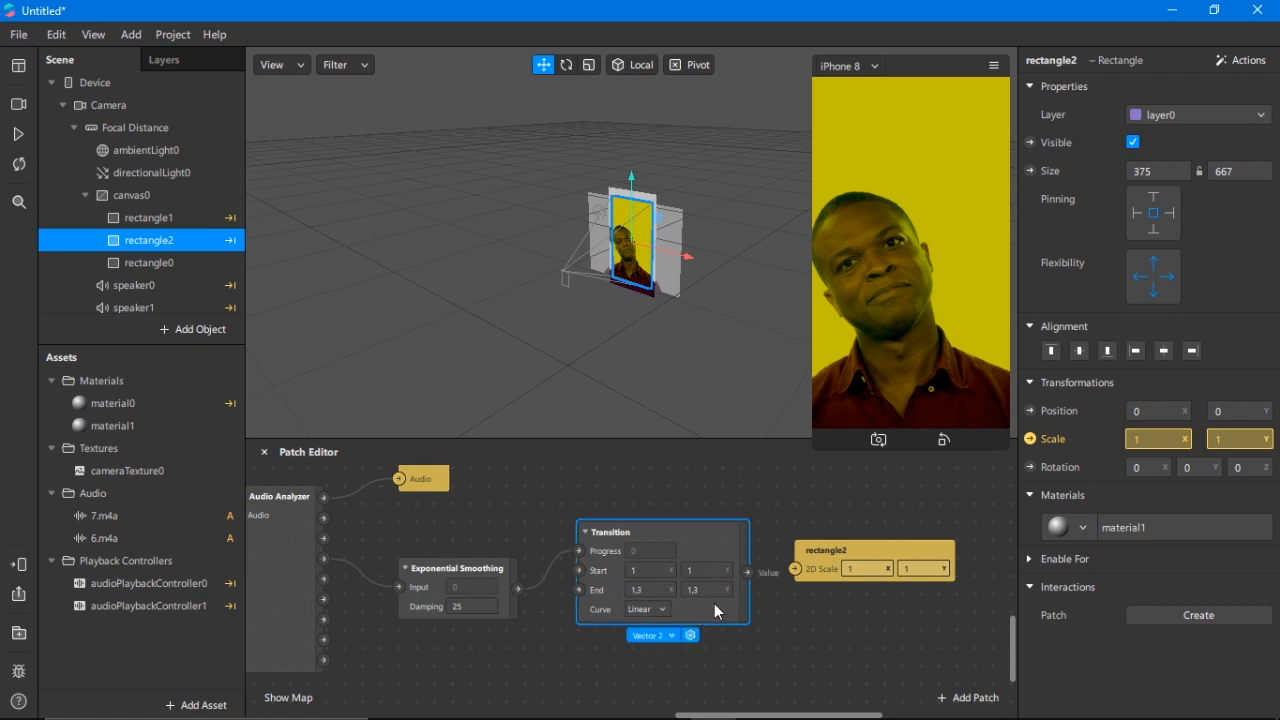
- Connect the Transition's Value to rectangle2's 2D Scale, then play the preview while viewing the rectangles from the front and pause it
left_click_drag(746, 574, 795, 569)
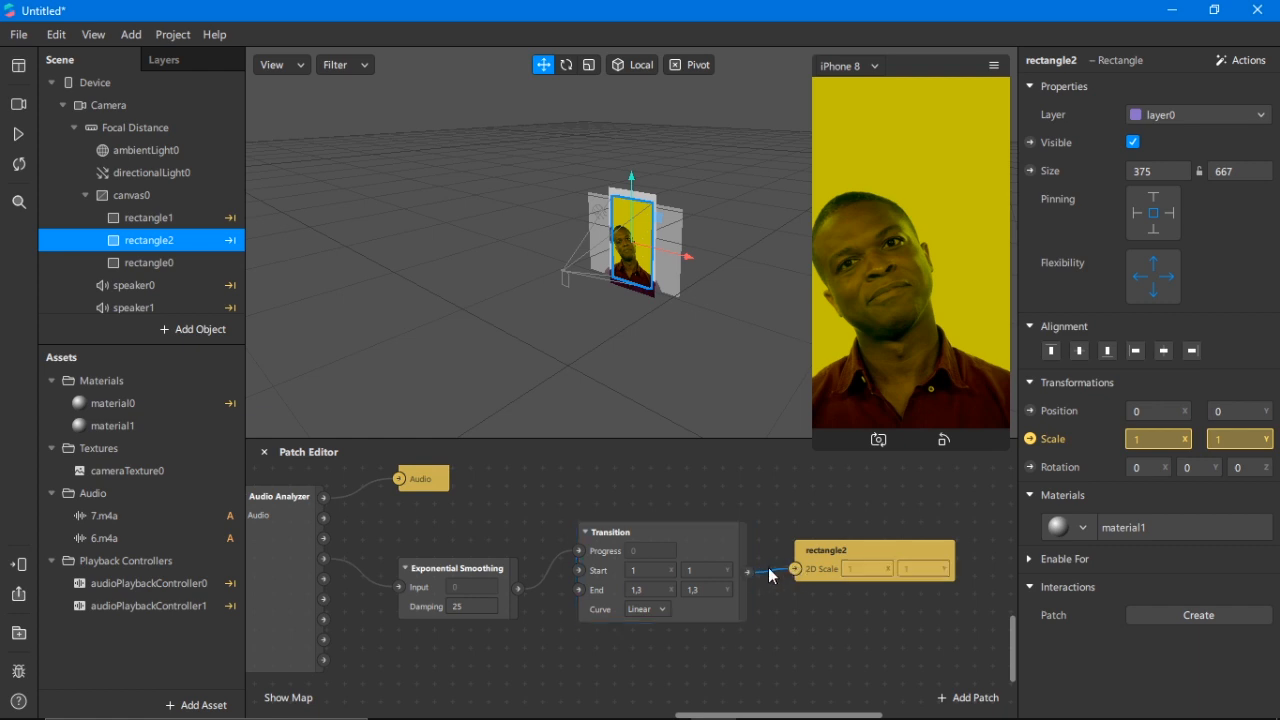
left_click(22, 138)
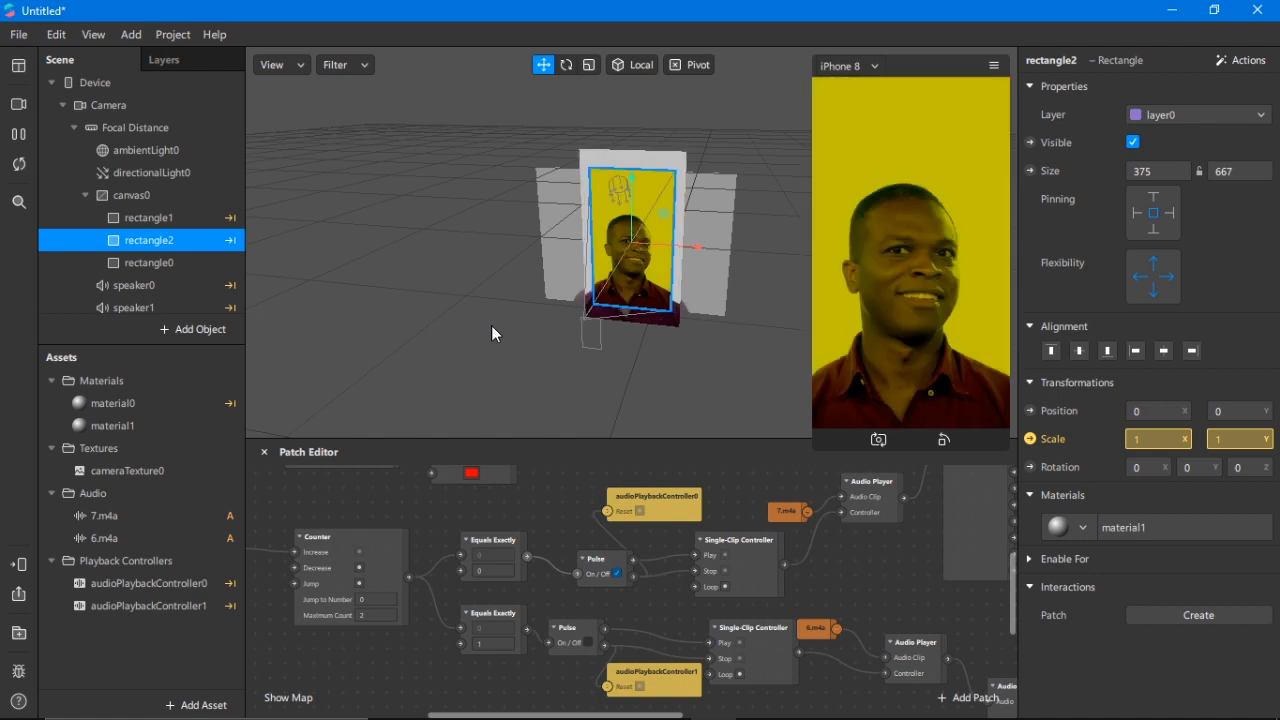
left_click_drag(560, 334, 585, 250)
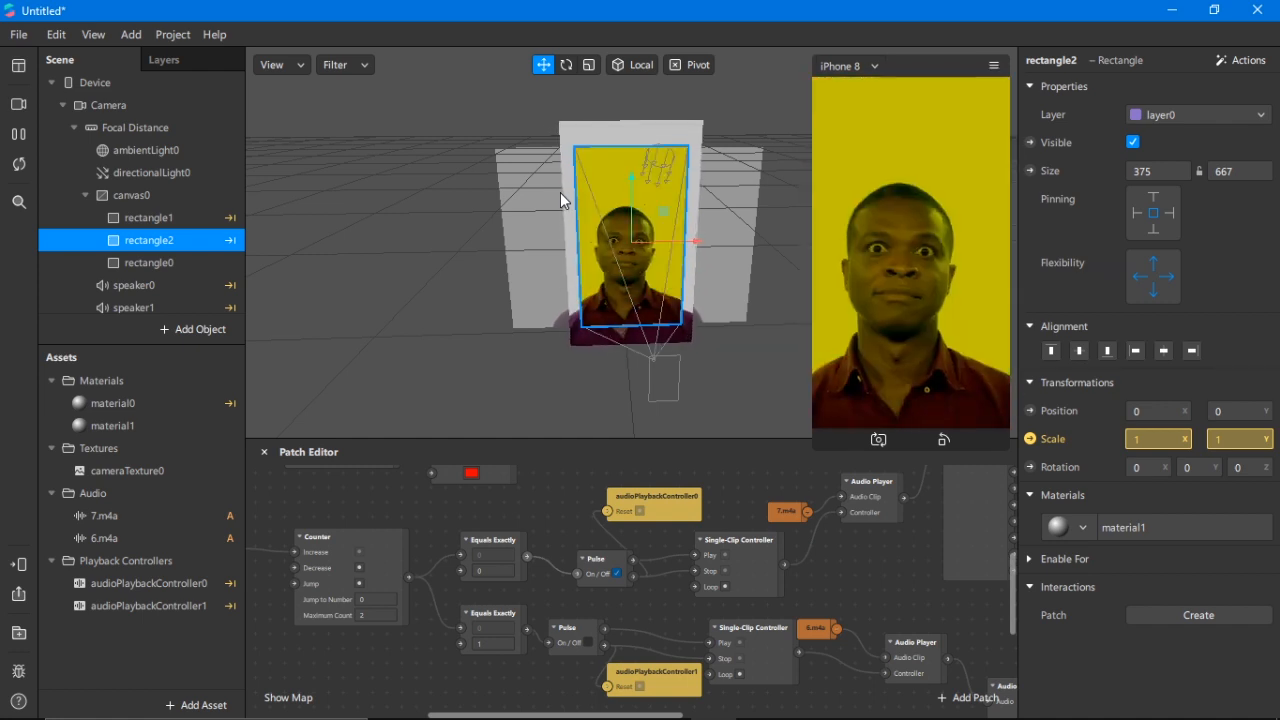
left_click(19, 136)
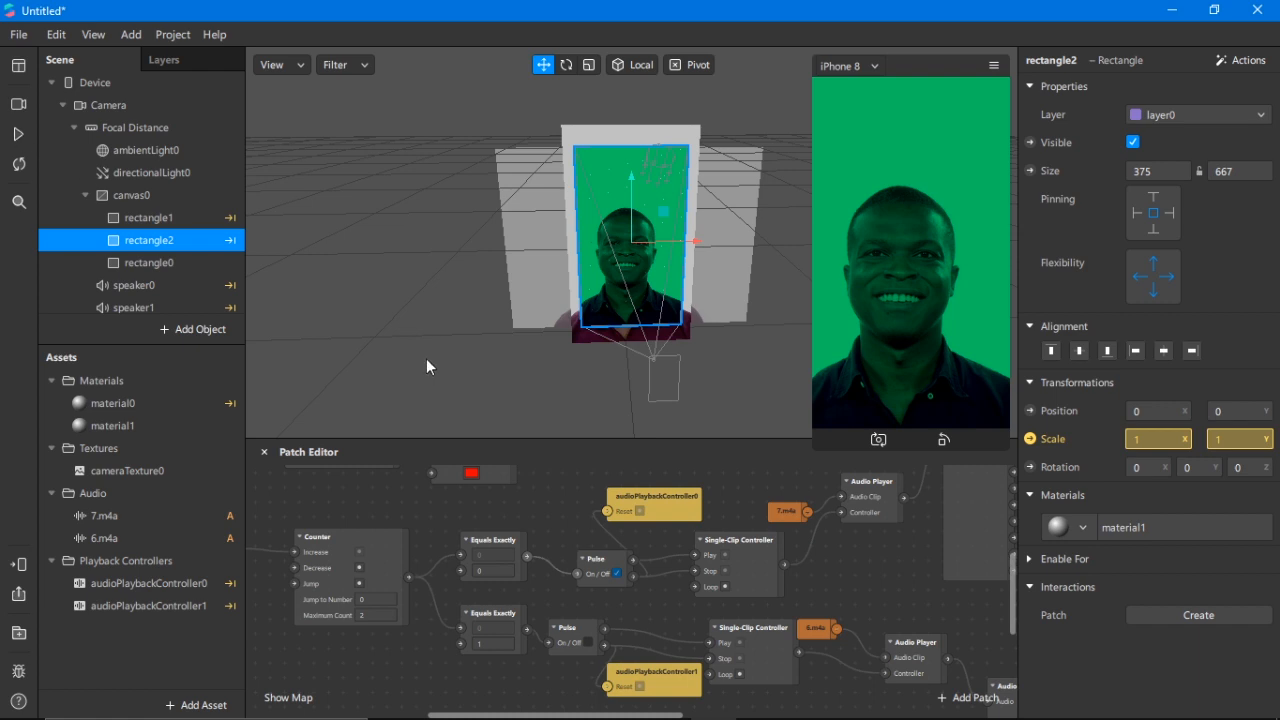
- Create a Visible patch for rectangle1 and drive it from the Equals Exactly patch that compares with 0
left_click(142, 222)
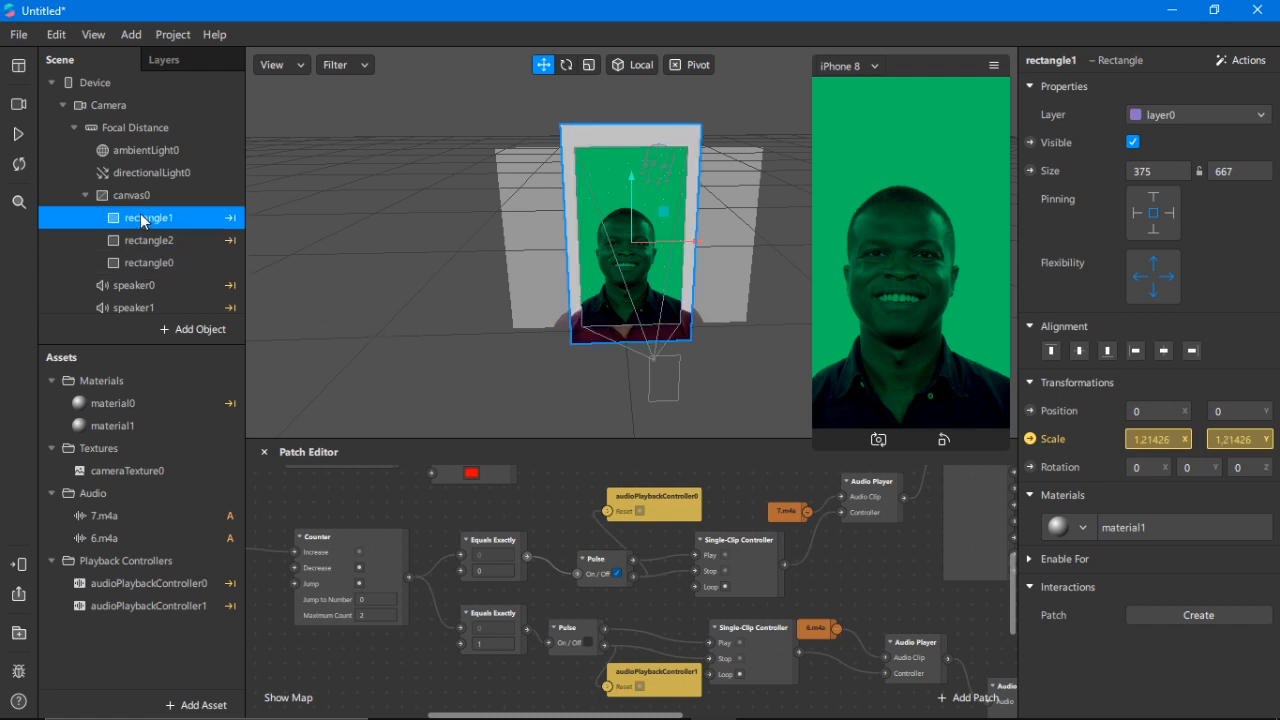
left_click(1030, 142)
left_click_drag(652, 608, 563, 514)
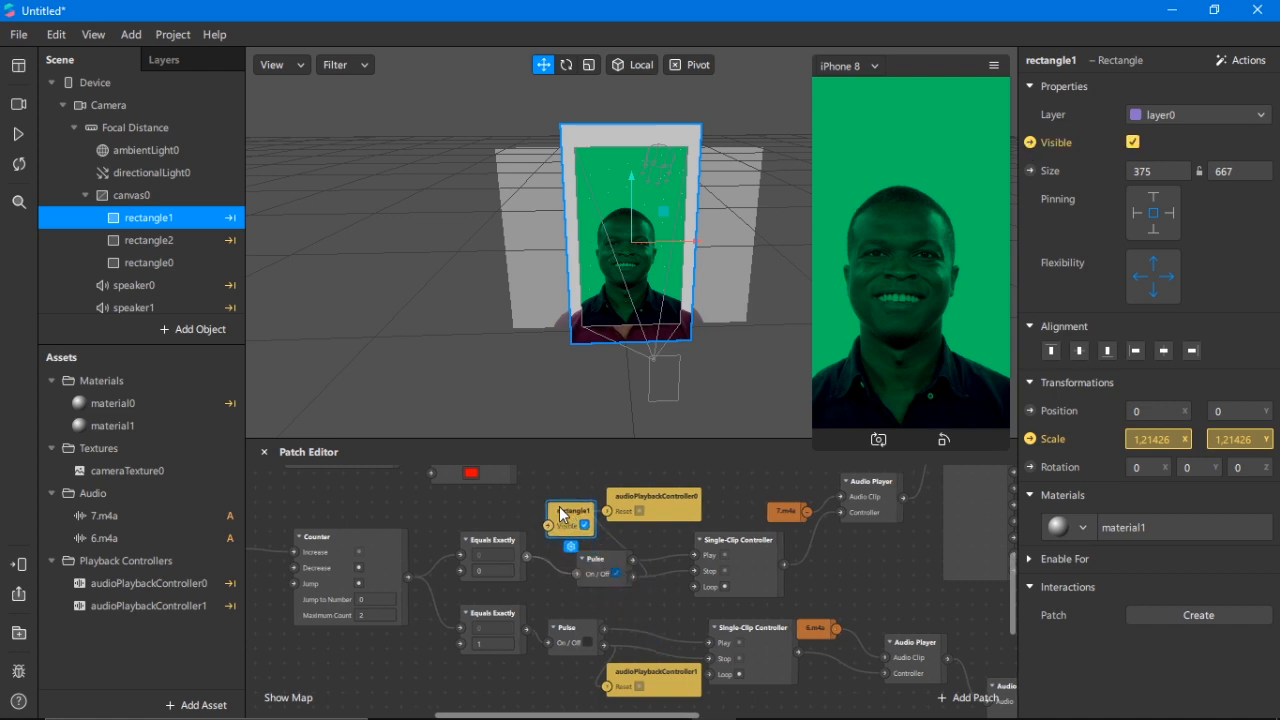
left_click(530, 552)
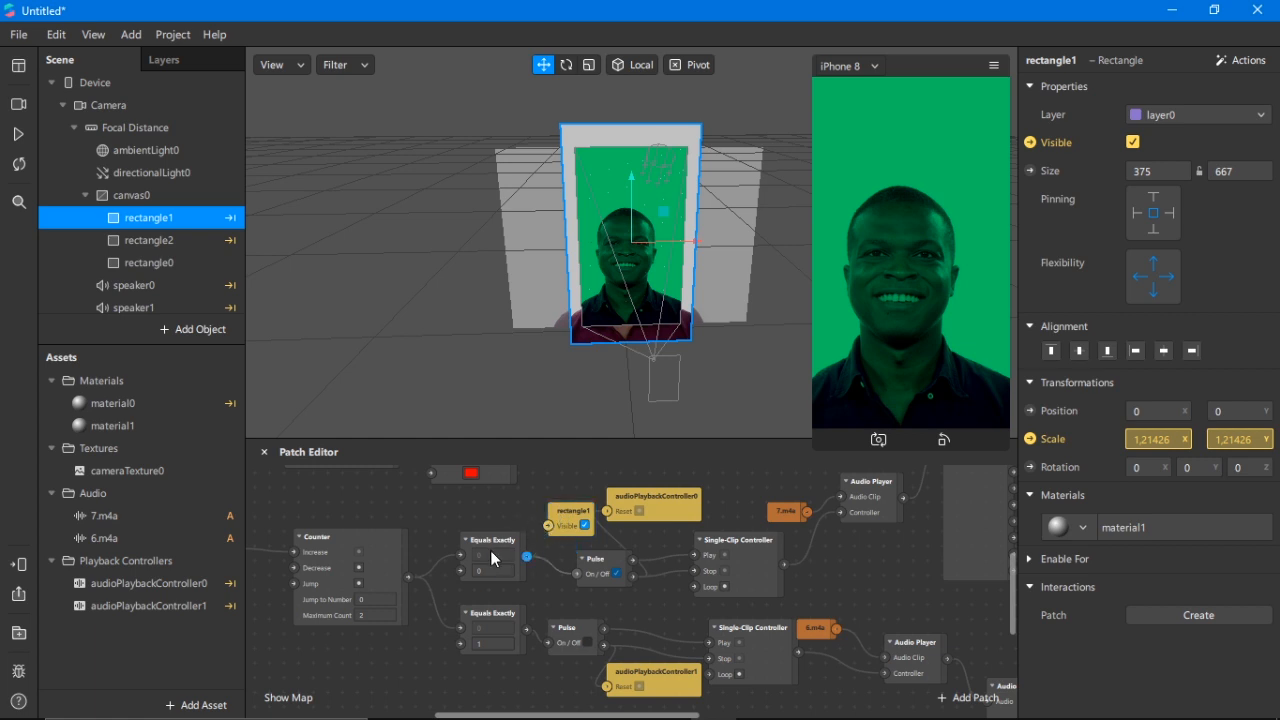
double_click(507, 538)
left_click(443, 589)
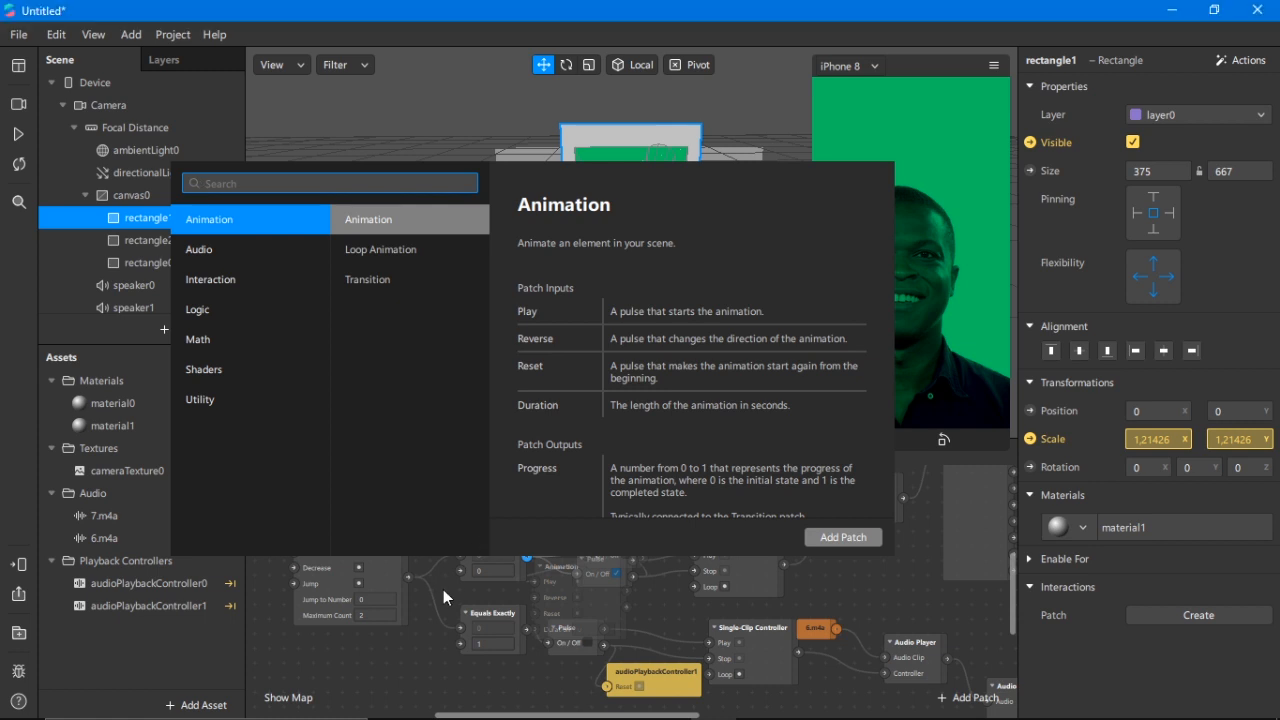
left_click(545, 526)
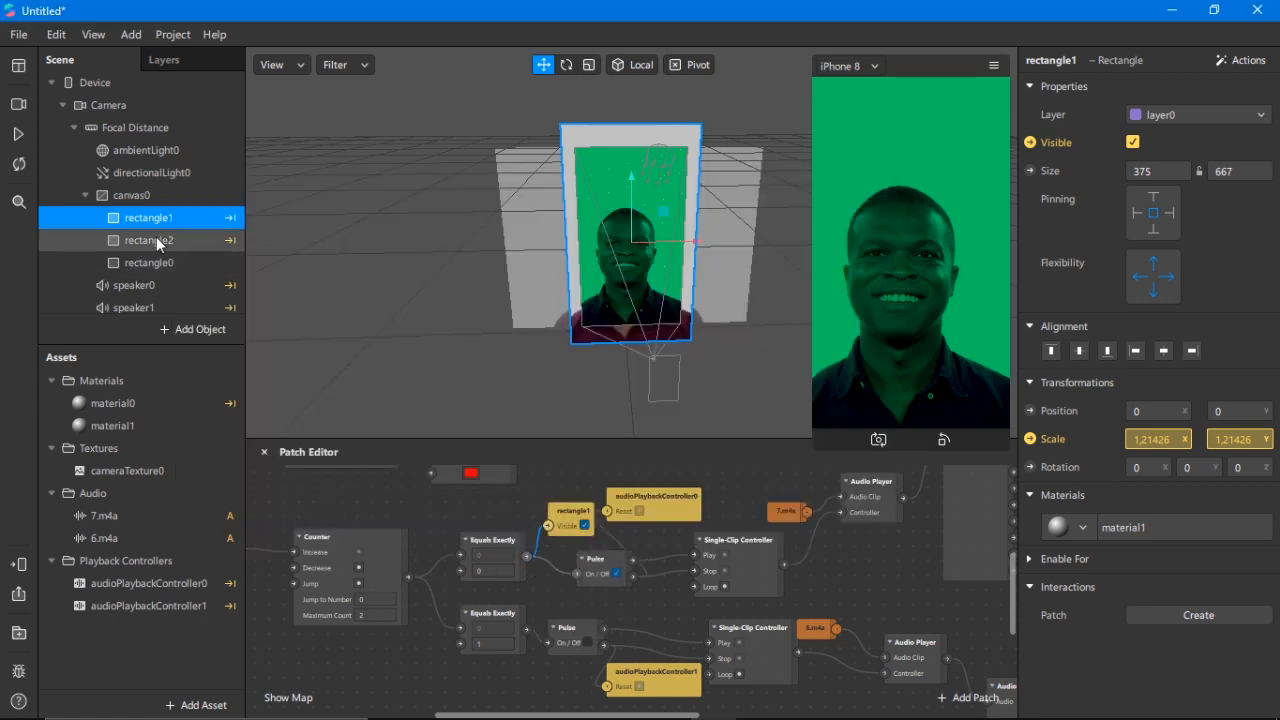
- Create a Visible patch for rectangle2, drive it from the Equals Exactly patch that compares with 1, and start the preview
left_click(157, 241)
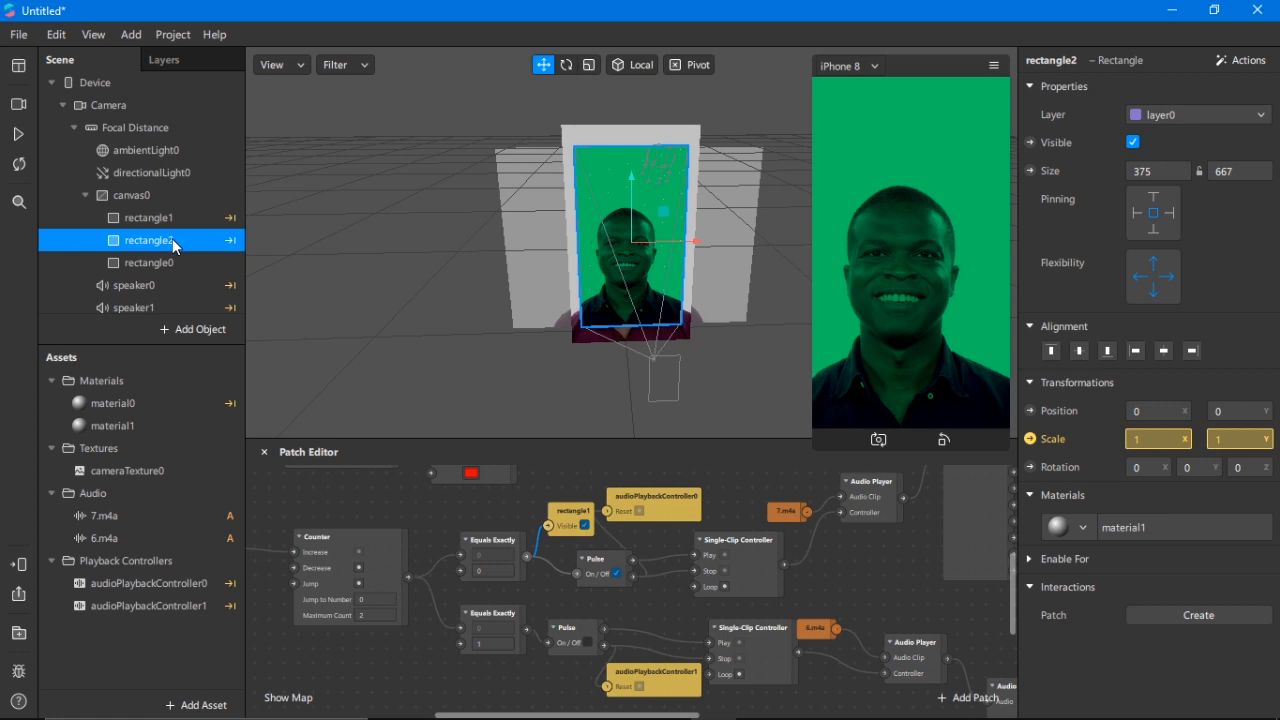
left_click(1030, 142)
left_click_drag(655, 612, 520, 693)
left_click_drag(486, 613, 456, 613)
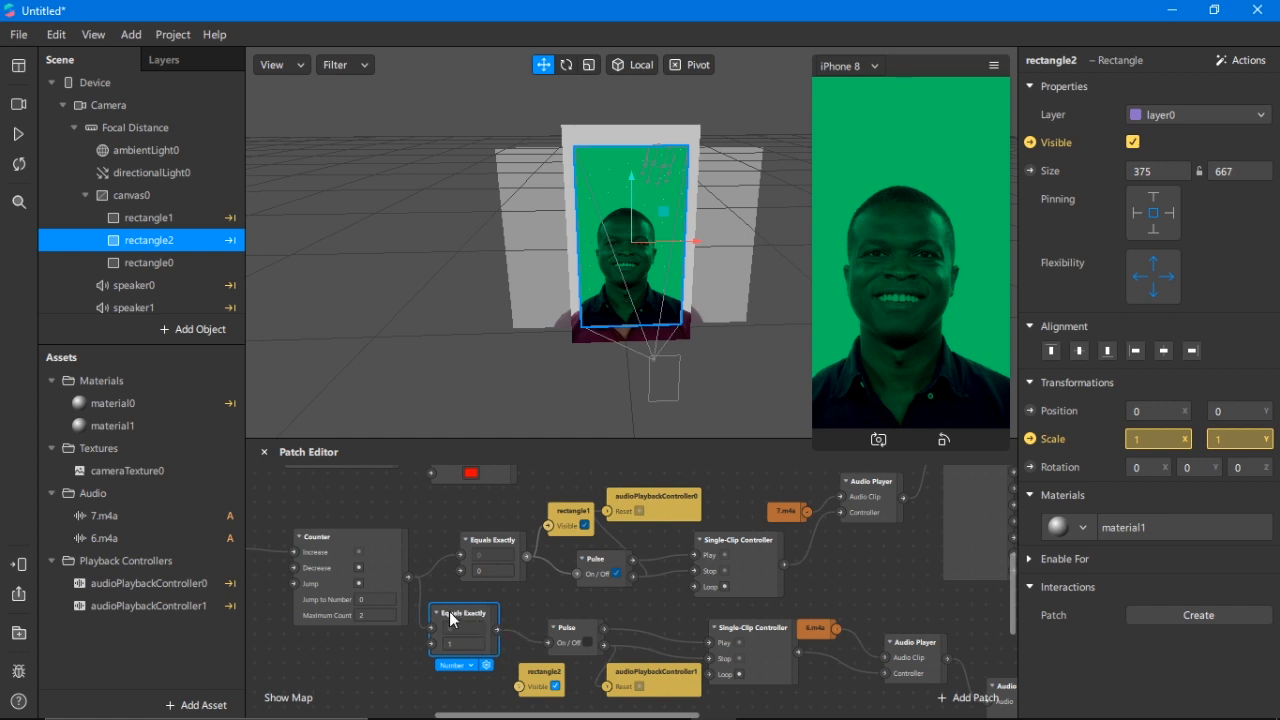
left_click(498, 644)
left_click_drag(513, 677, 520, 690)
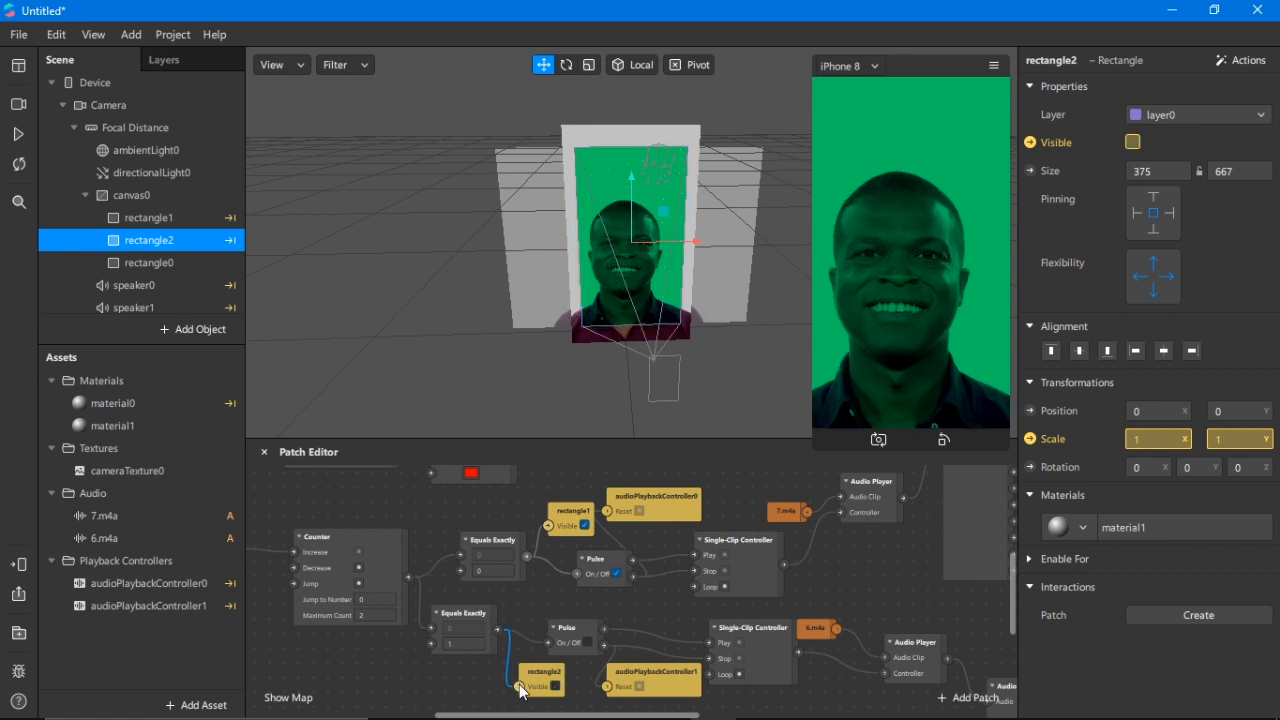
left_click(29, 140)
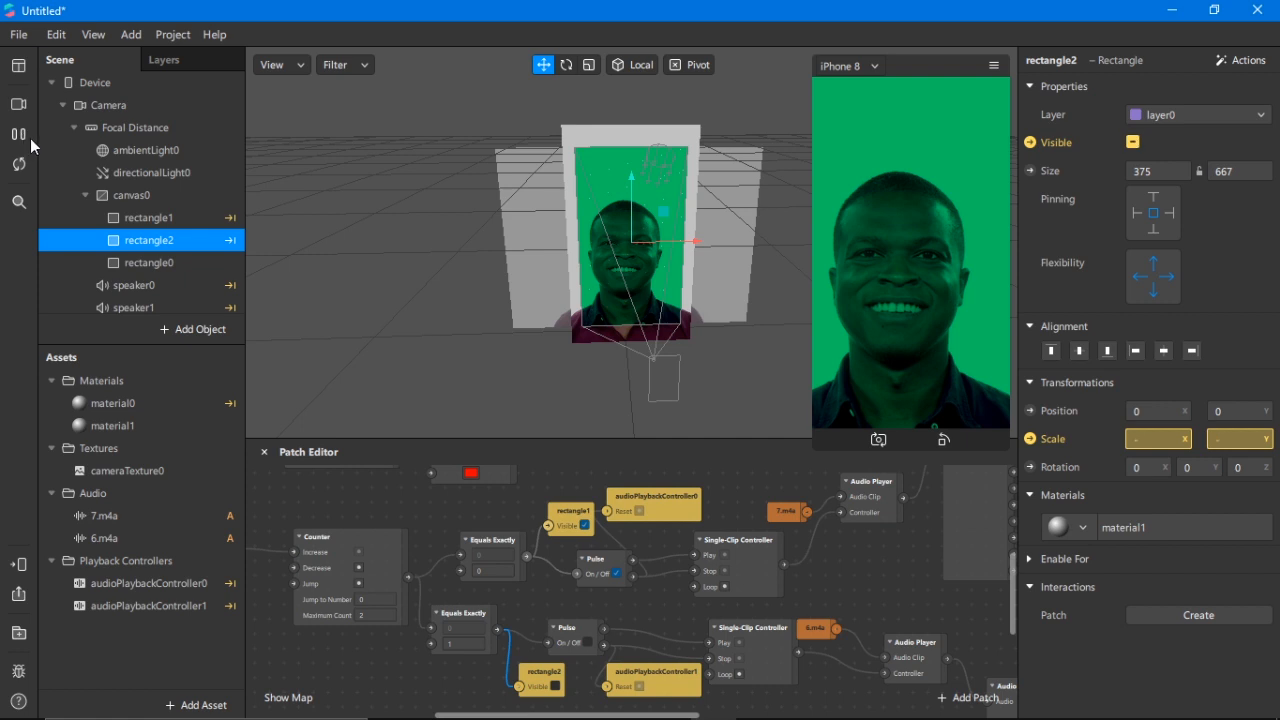